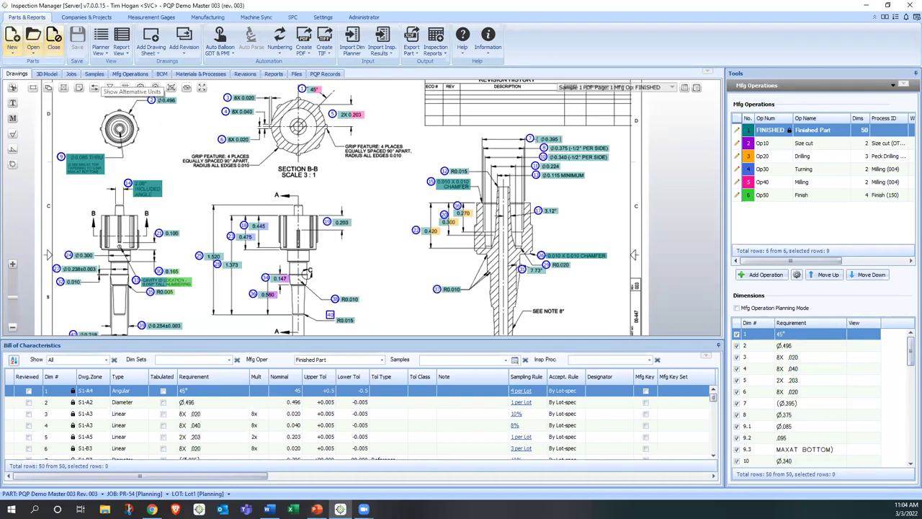
Create a new part from the drawing 'Sample 2 PDF rev A.pdf' in the PDF Prints folder.
click(34, 55)
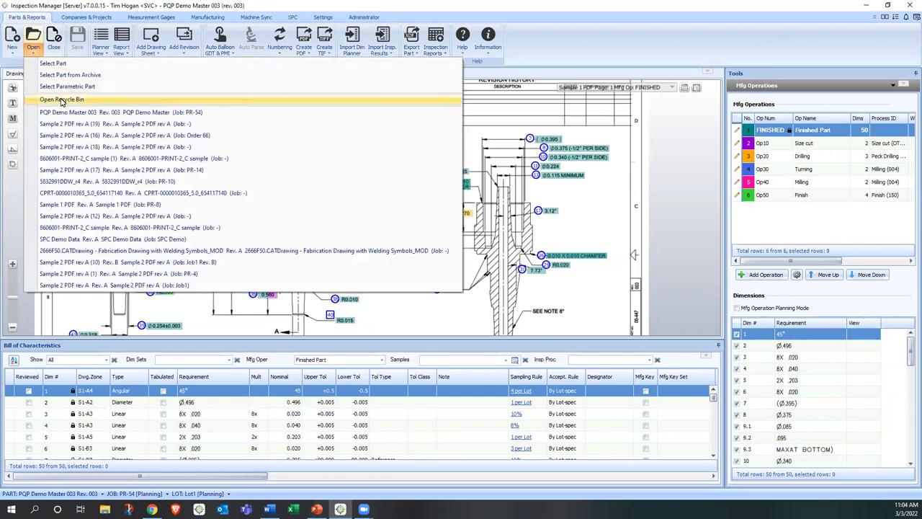
click(11, 54)
click(29, 74)
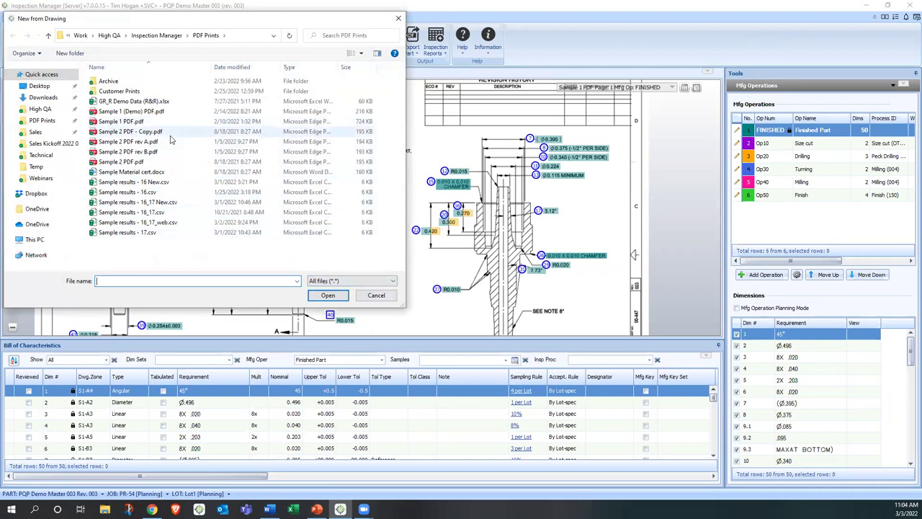
double_click(167, 143)
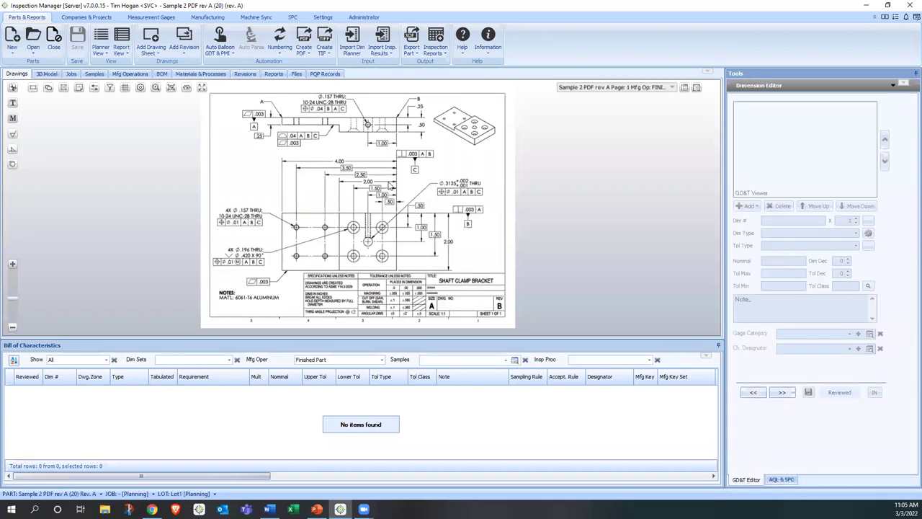
Auto-balloon the current page, producing 34 characteristics in the Bill of Characteristics.
scroll(389, 175, up, 1)
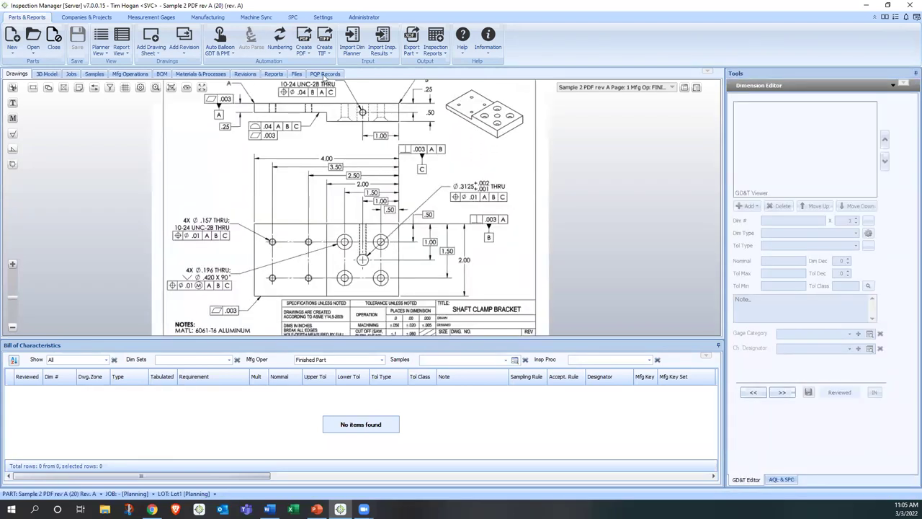
click(222, 39)
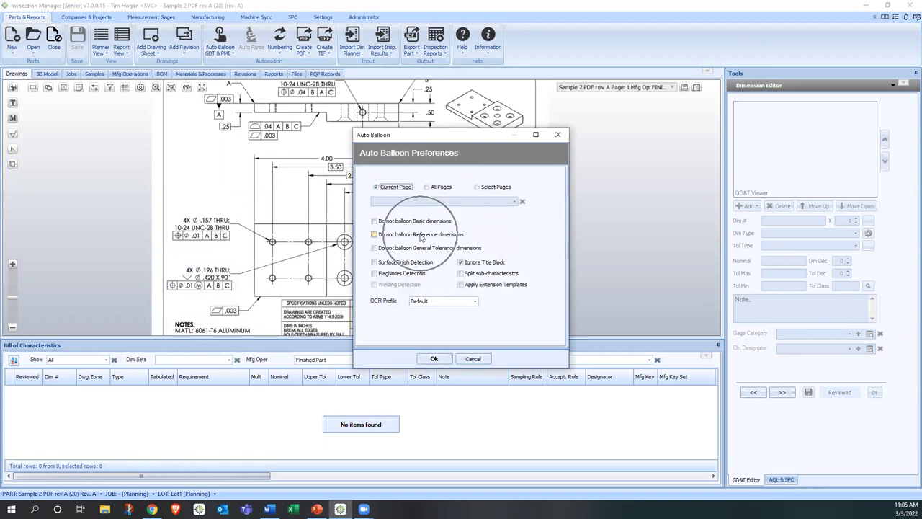
click(434, 358)
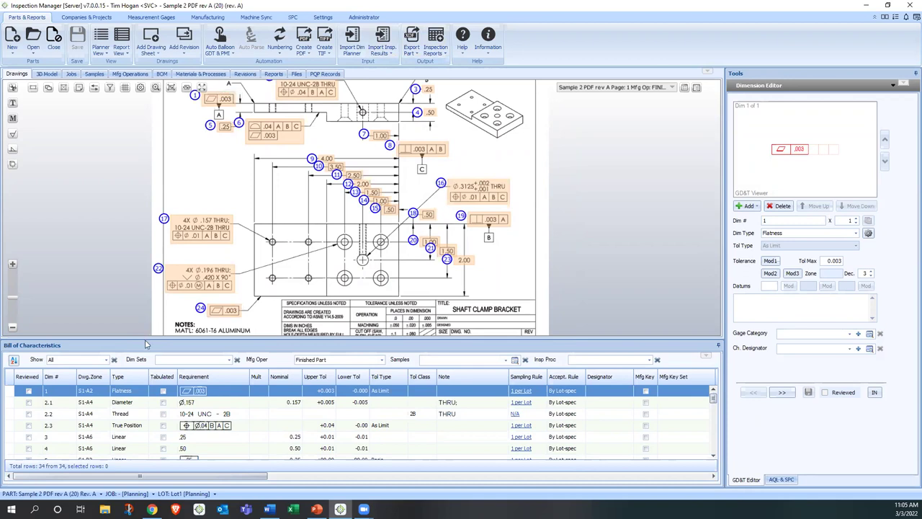
drag(148, 338, 198, 116)
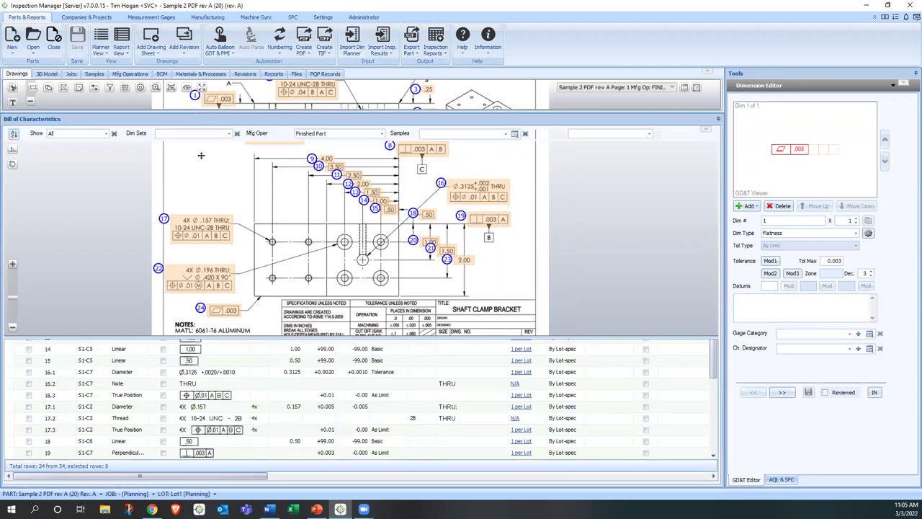
scroll(162, 243, down, 2)
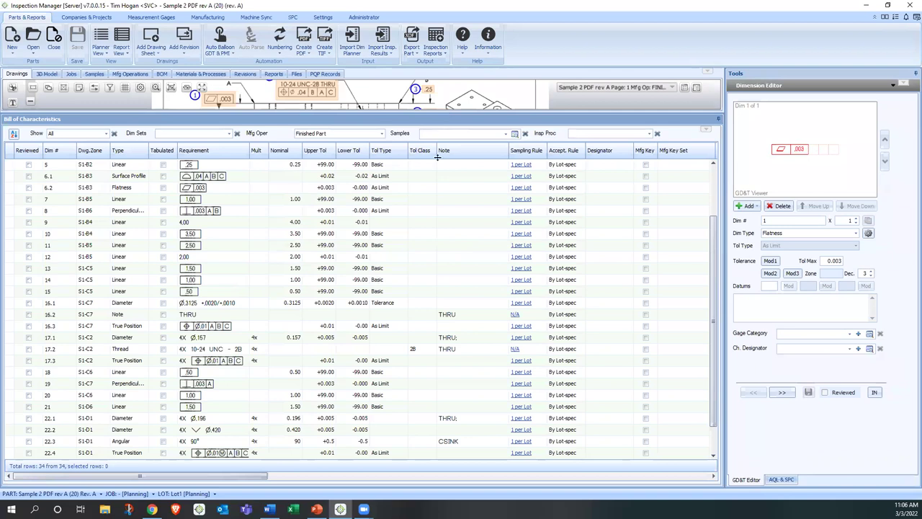
drag(427, 351, 424, 345)
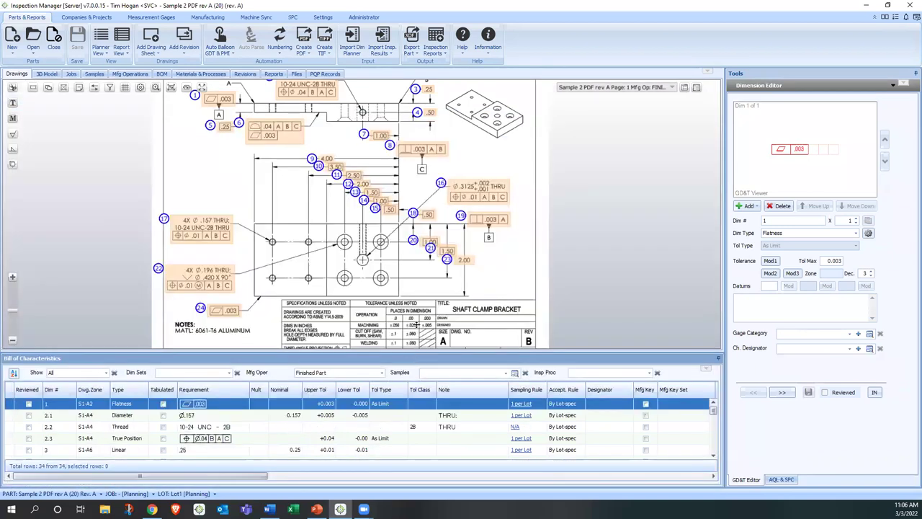
drag(417, 351, 418, 338)
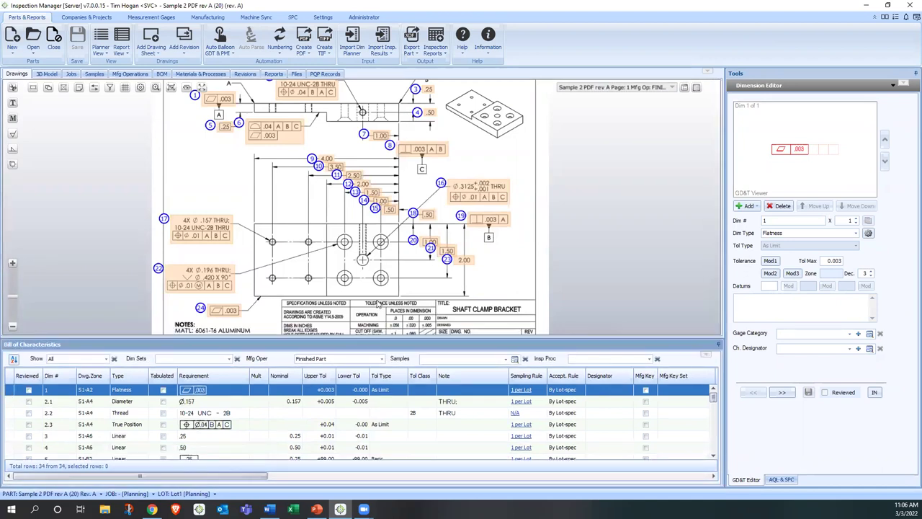
drag(378, 260, 312, 252)
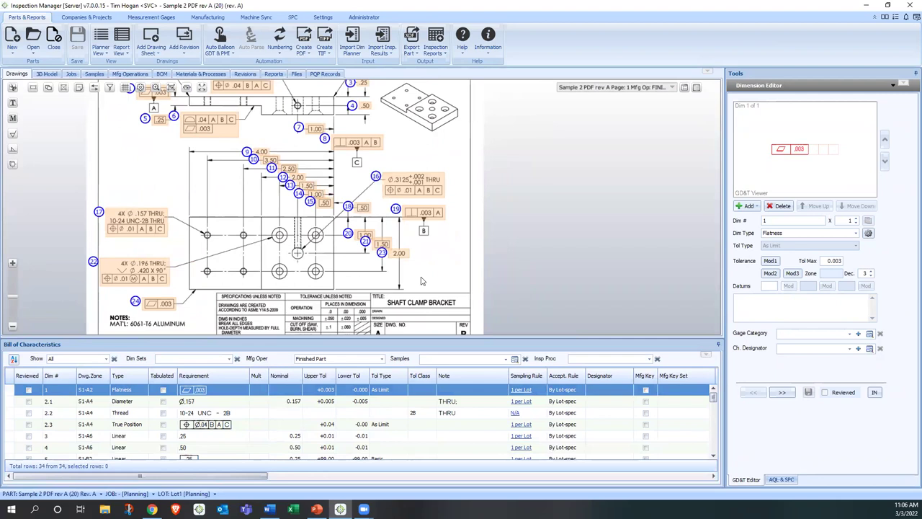
Zoom in on balloon 23 and load its 2.00 ±0.01 linear dimension for editing.
scroll(422, 281, up, 4)
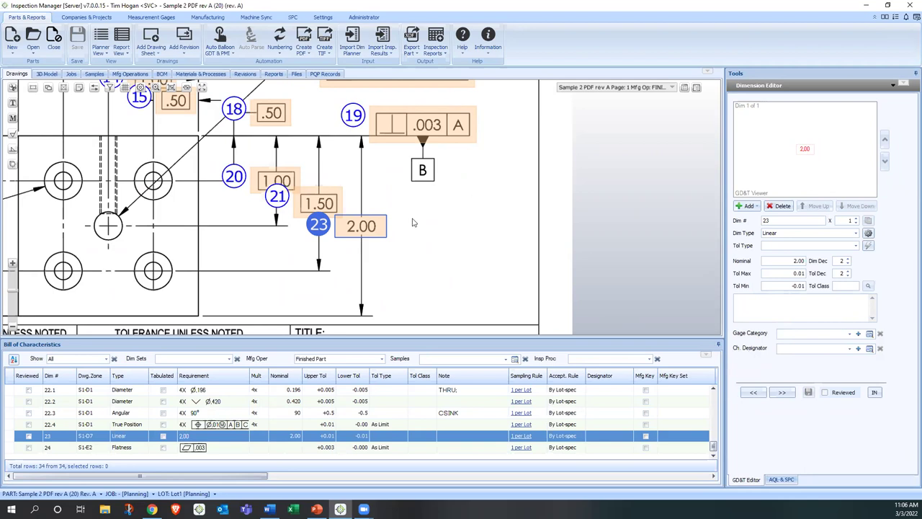
drag(412, 223, 421, 215)
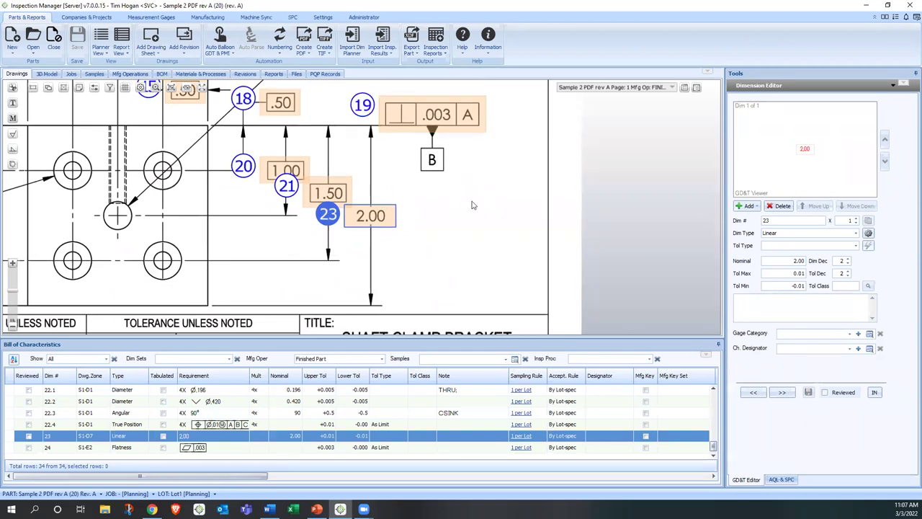
click(849, 336)
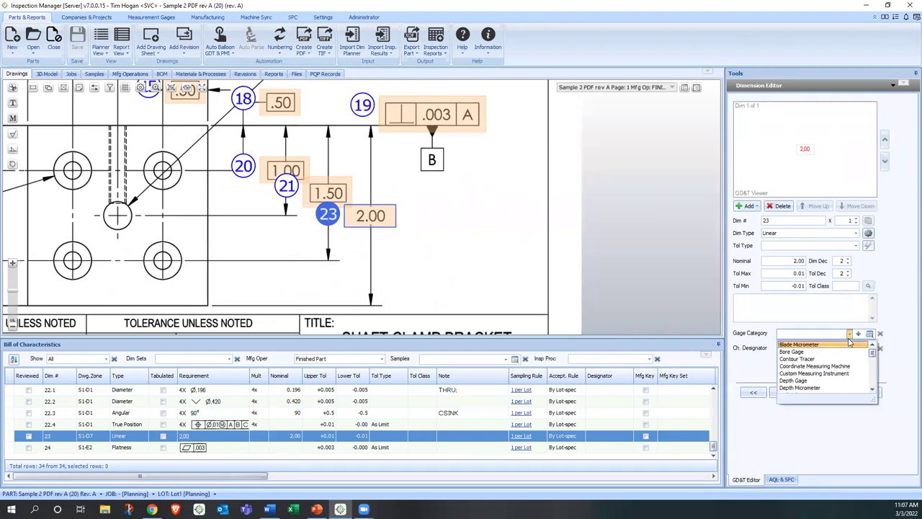
Give dimension 23 a Blade Micrometer gage category and Key designator, then save.
click(797, 345)
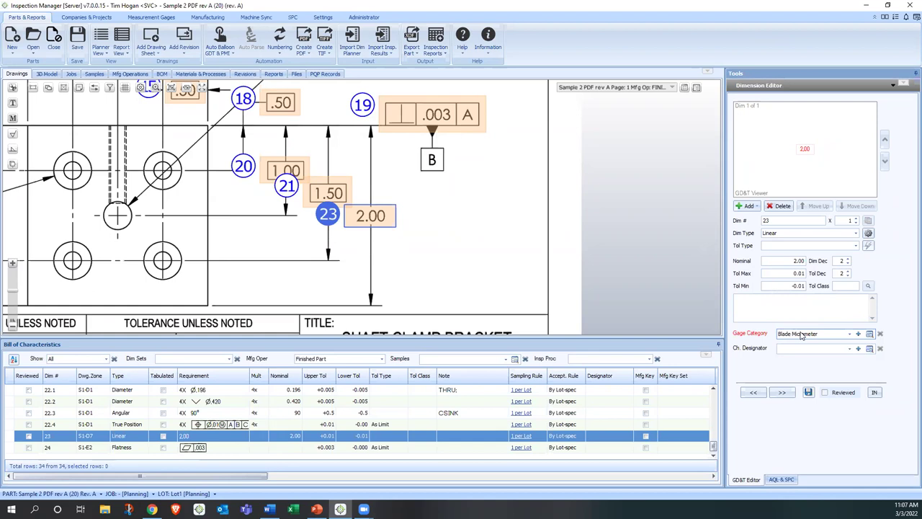
click(849, 348)
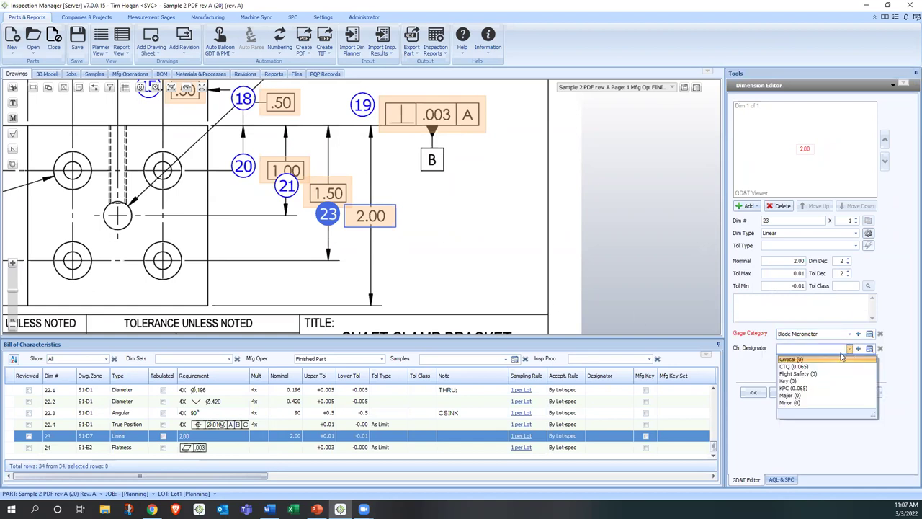
click(792, 381)
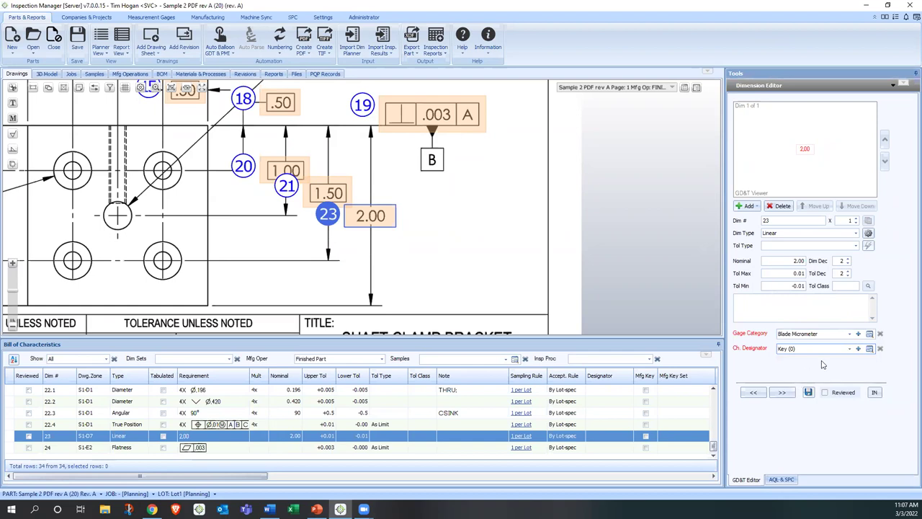
click(849, 348)
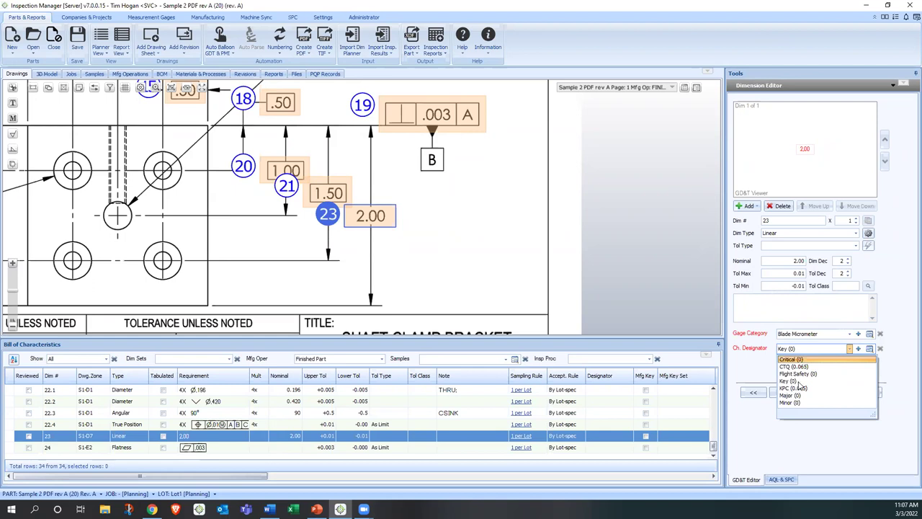
click(799, 382)
click(808, 393)
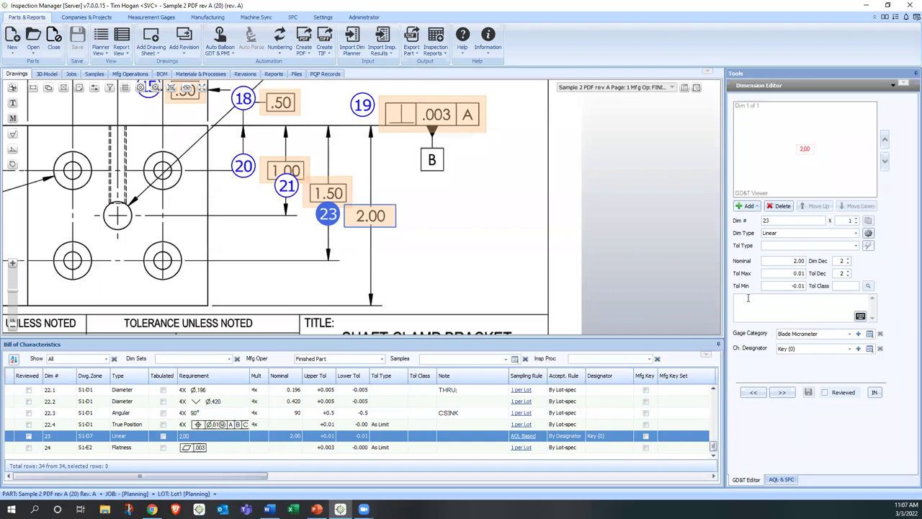
drag(459, 221, 475, 245)
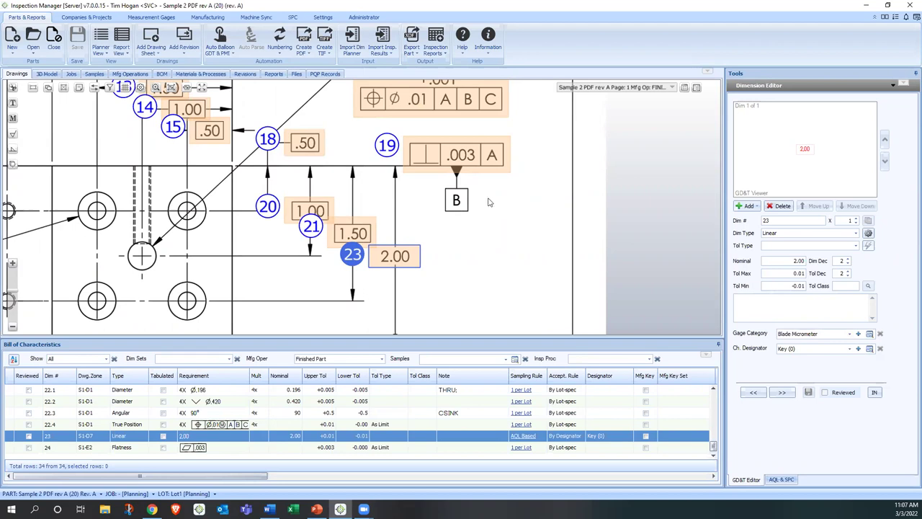
Select the .003 perpendicularity callout 19 and zoom out to show balloons 4–23.
click(455, 157)
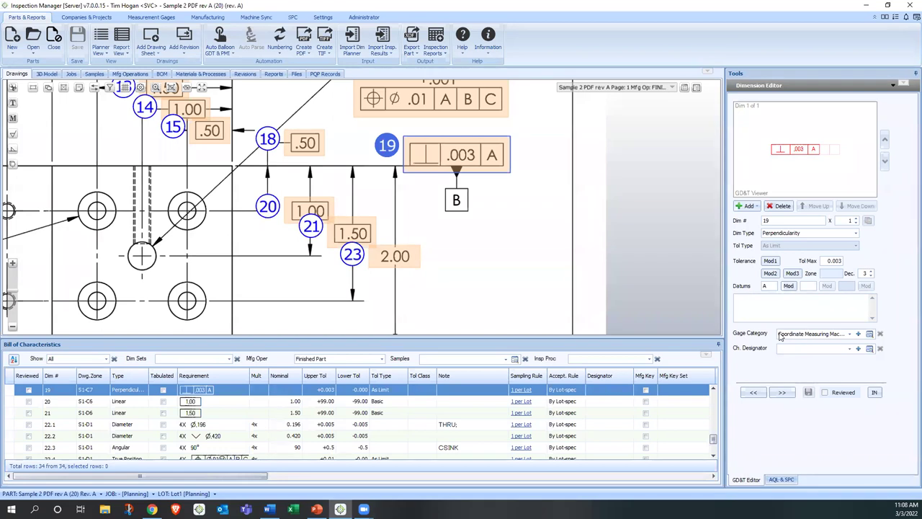
click(705, 354)
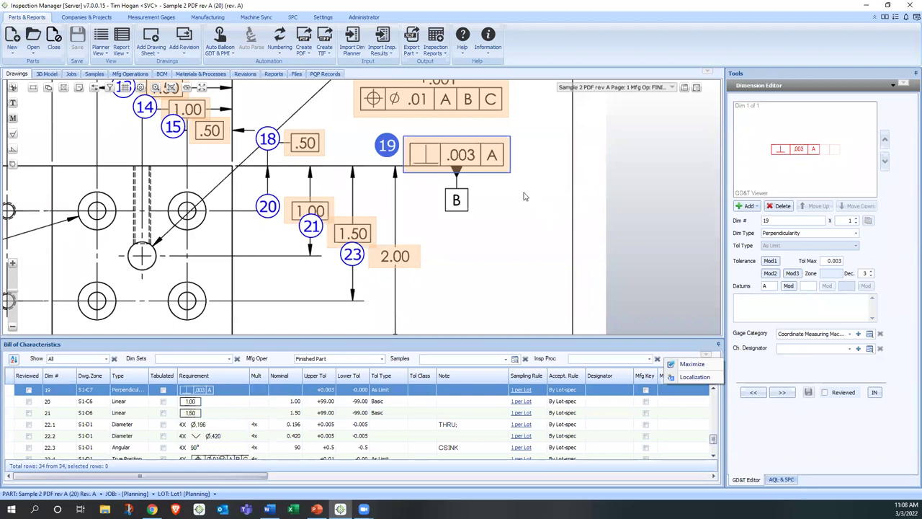
scroll(536, 241, down, 5)
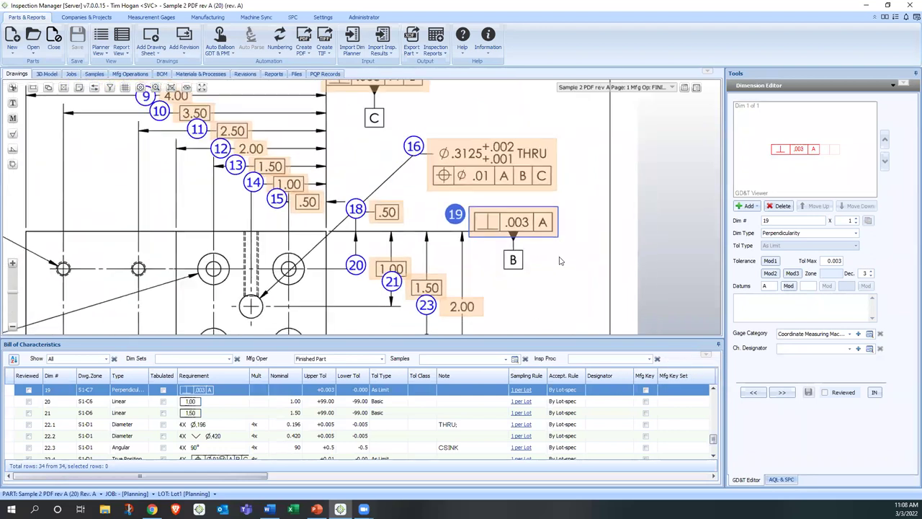
drag(484, 135, 502, 126)
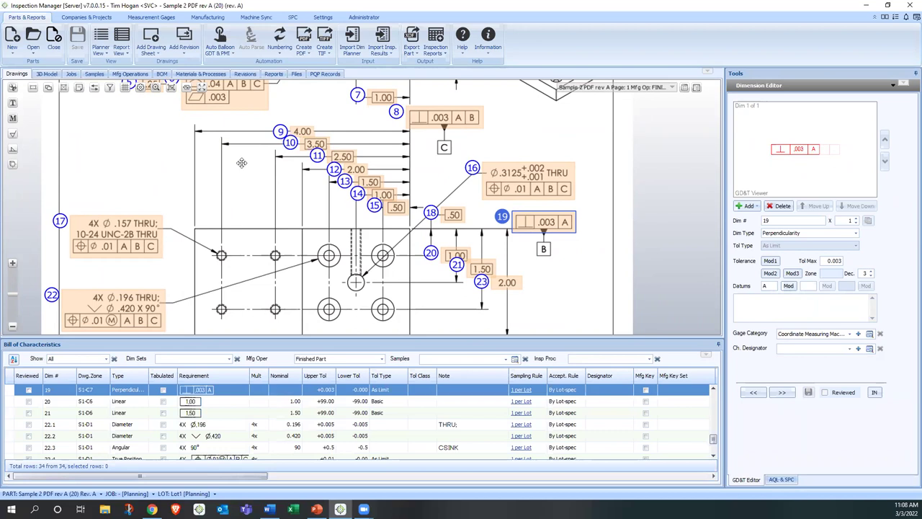
scroll(241, 162, up, 1)
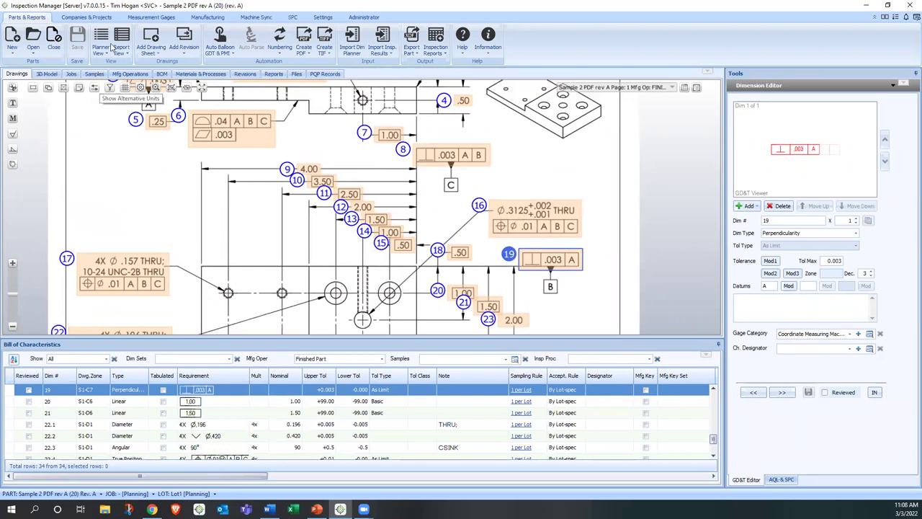
Select micrometer I-039 in the Measurement Gages list and view its attachments.
click(148, 18)
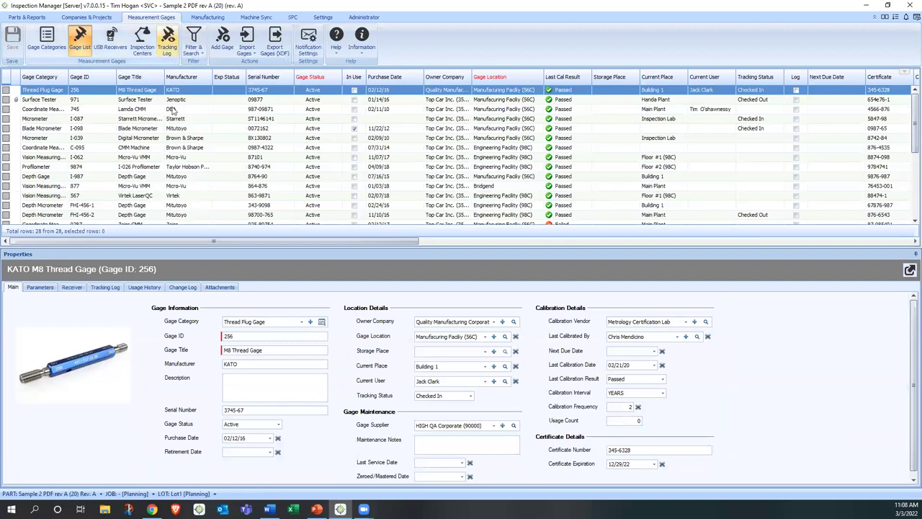
scroll(260, 162, down, 2)
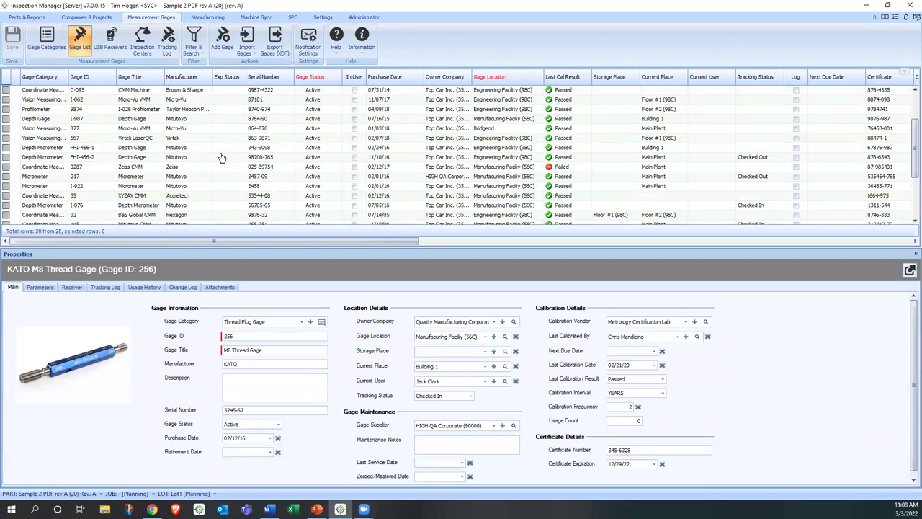
scroll(141, 141, up, 2)
click(96, 137)
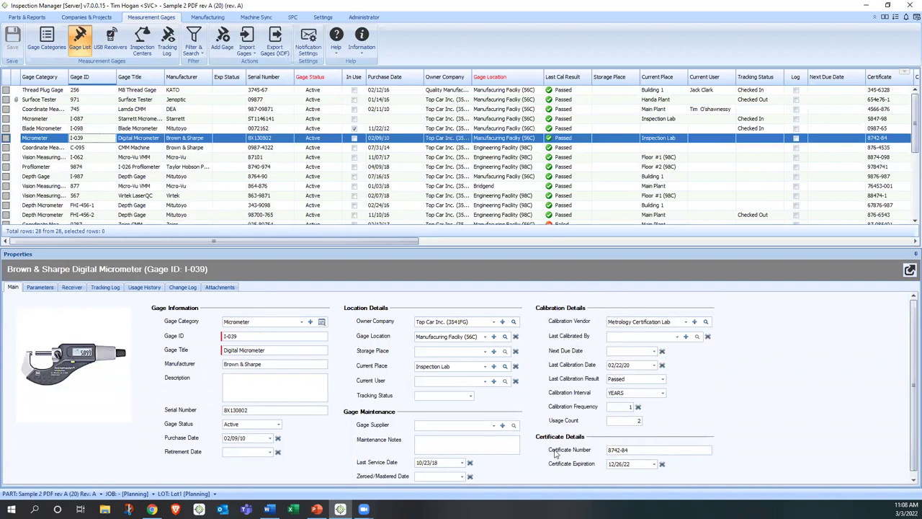
click(216, 287)
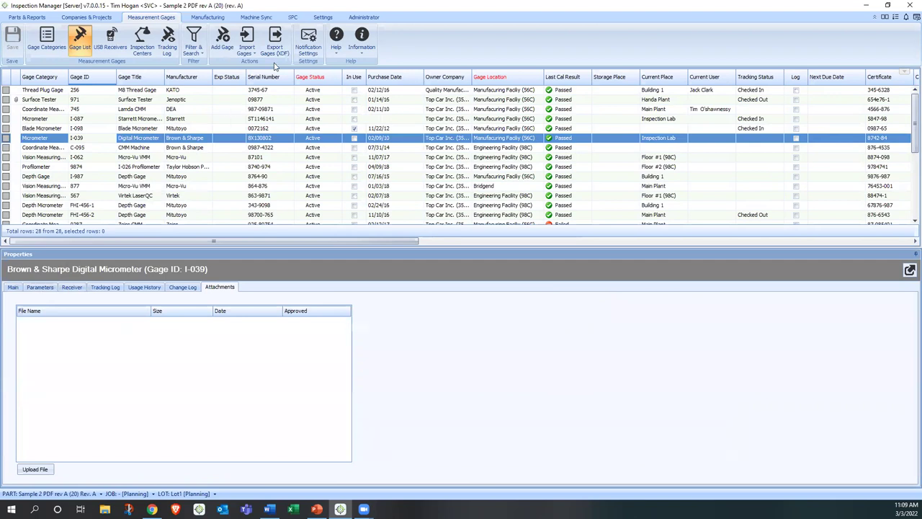
click(308, 39)
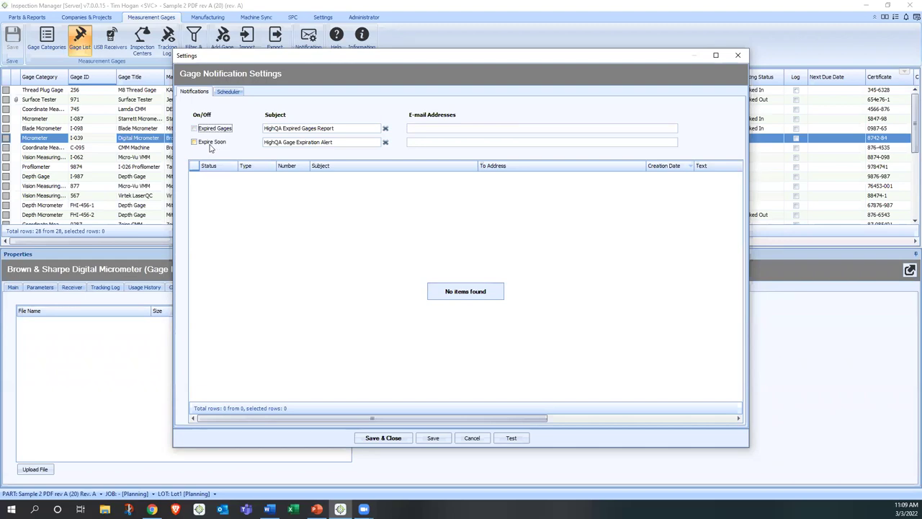
Close the notification settings without saving and select KATO Thread Gage 4251 in the list.
click(472, 439)
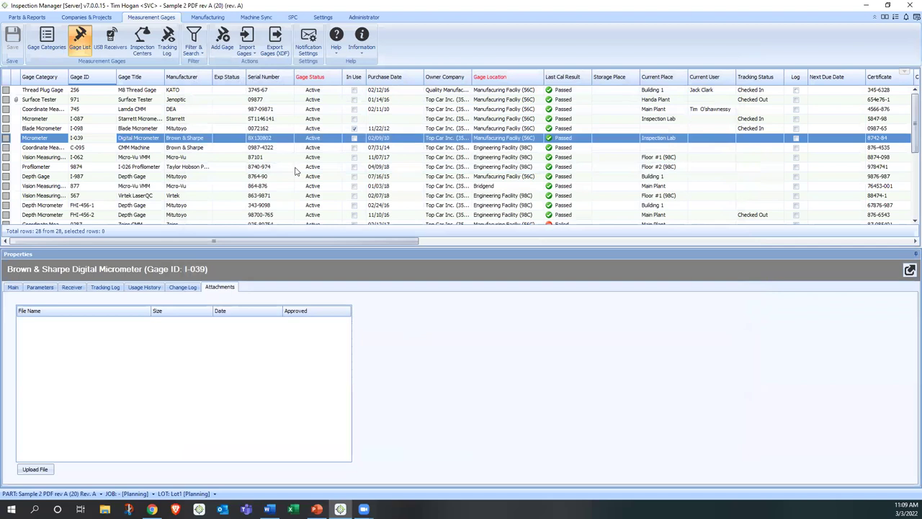
scroll(295, 171, down, 5)
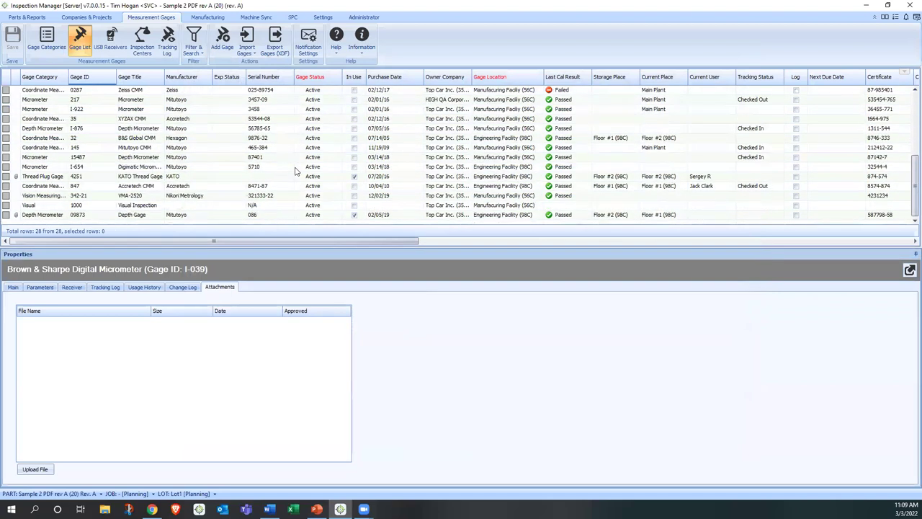
click(160, 168)
Show Thread Plug Gage 4251's usage history and browse the thread dimensions it inspected.
click(160, 176)
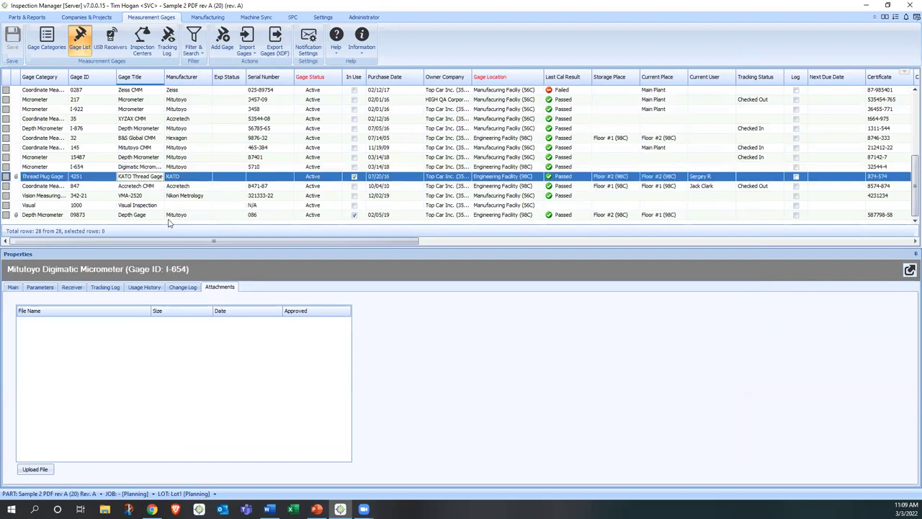
click(144, 287)
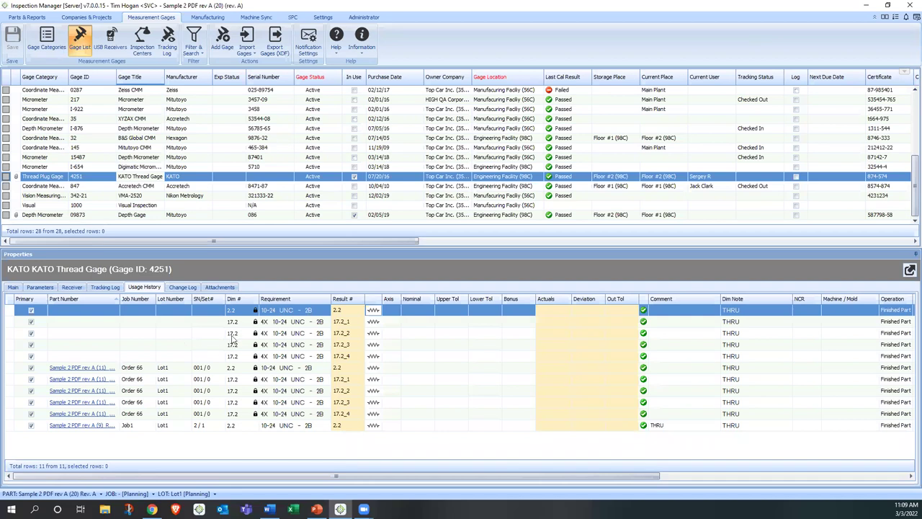
click(139, 298)
click(234, 306)
click(640, 334)
drag(619, 476, 893, 484)
click(721, 332)
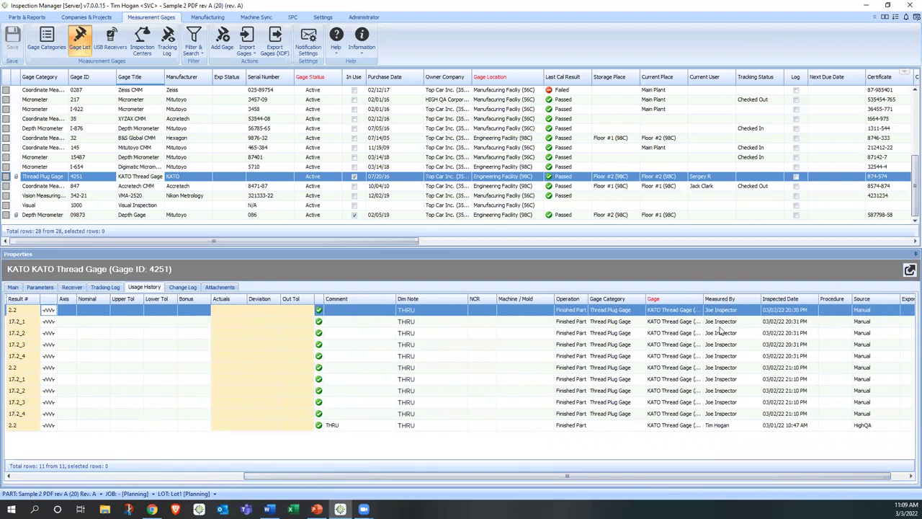
click(772, 340)
click(475, 301)
Return to the Parts & Reports tab and zoom out to the whole ballooned sheet.
click(46, 17)
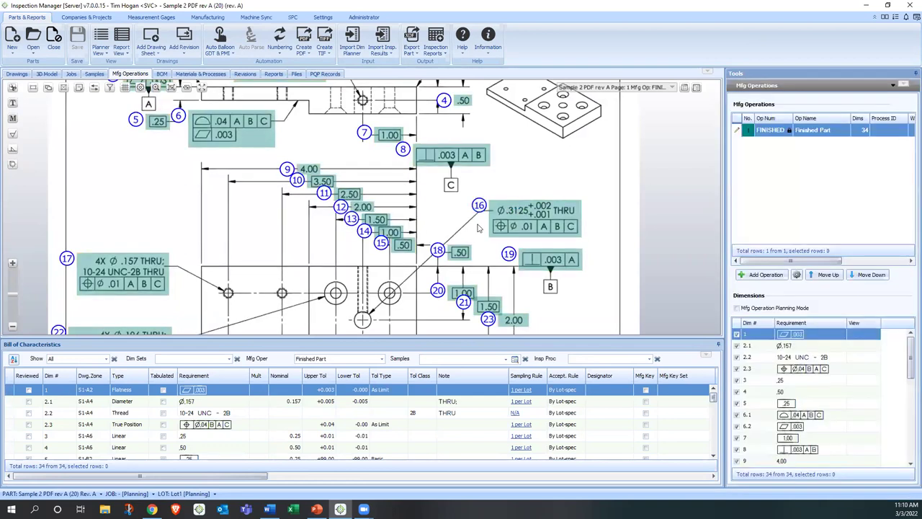
scroll(460, 231, down, 1)
scroll(446, 235, down, 1)
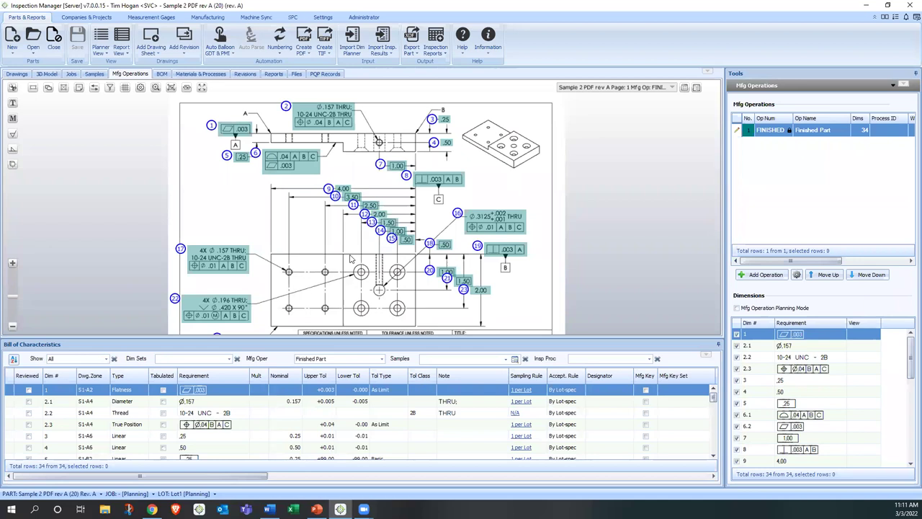
scroll(347, 252, down, 1)
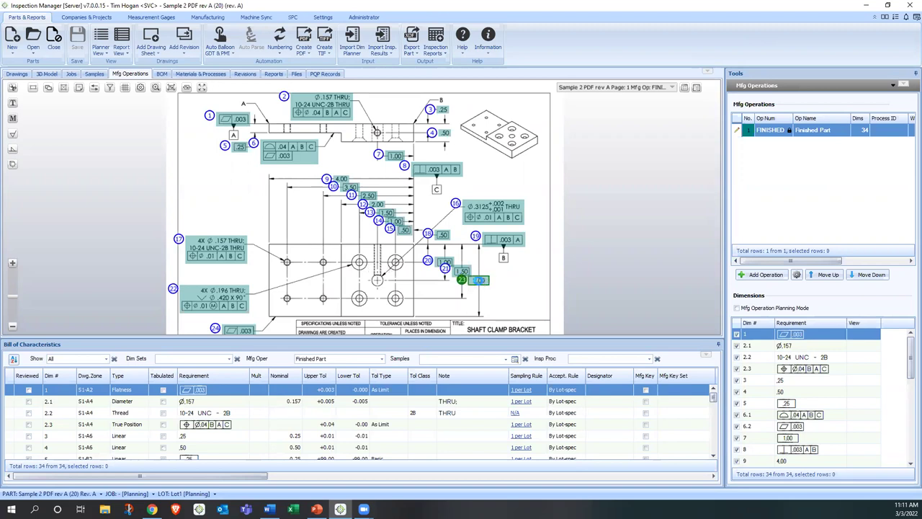
Create operation Op10 from dimensions 23, 12, 9, 4 and 5, and open its details.
click(481, 283)
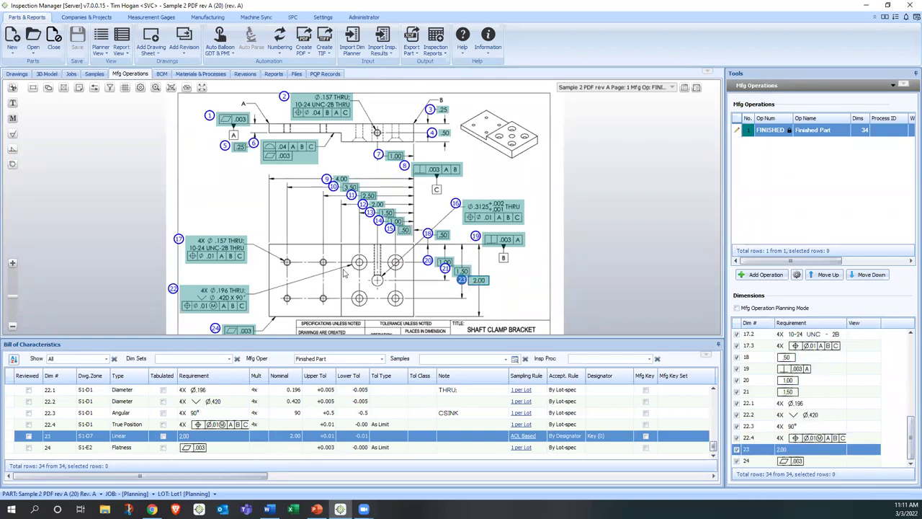
click(362, 204)
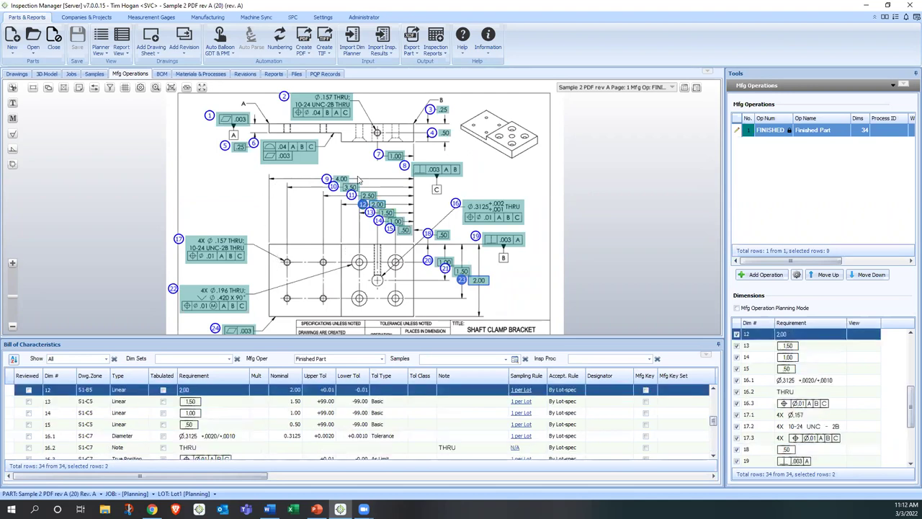
ctrl+click(343, 178)
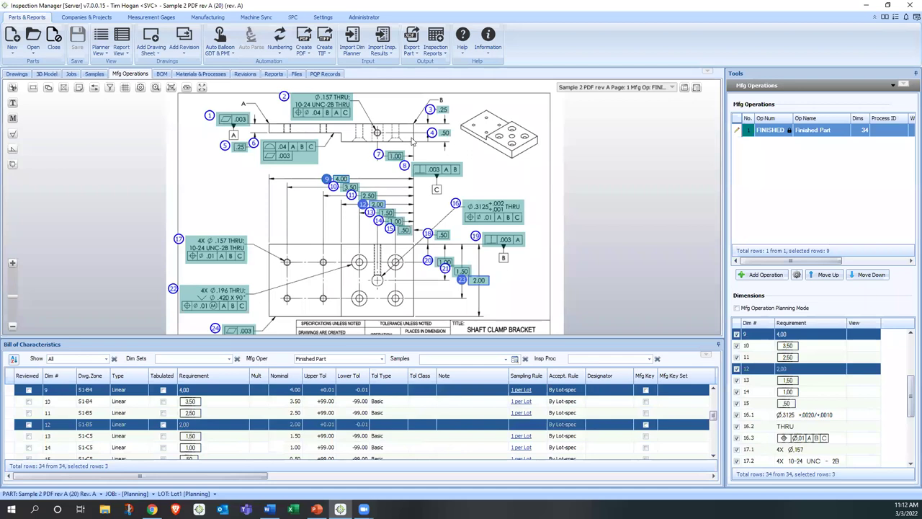
ctrl+click(442, 133)
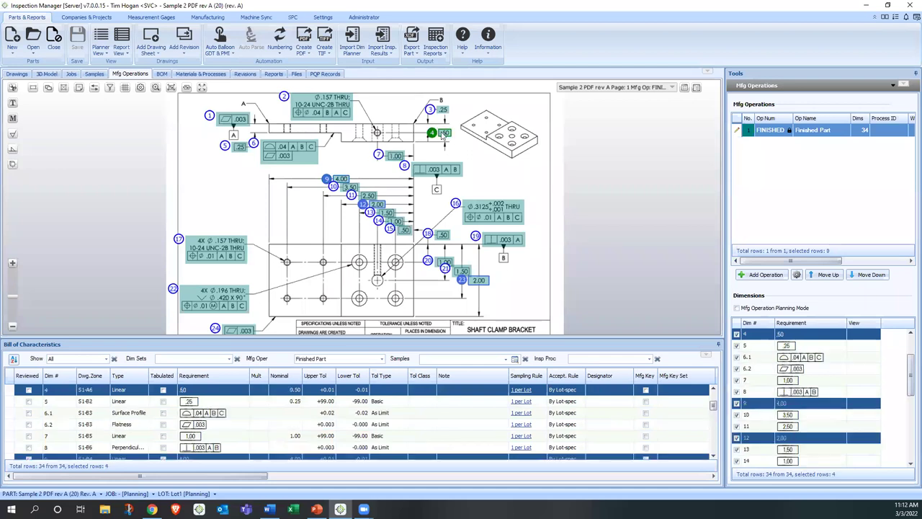
ctrl+click(235, 152)
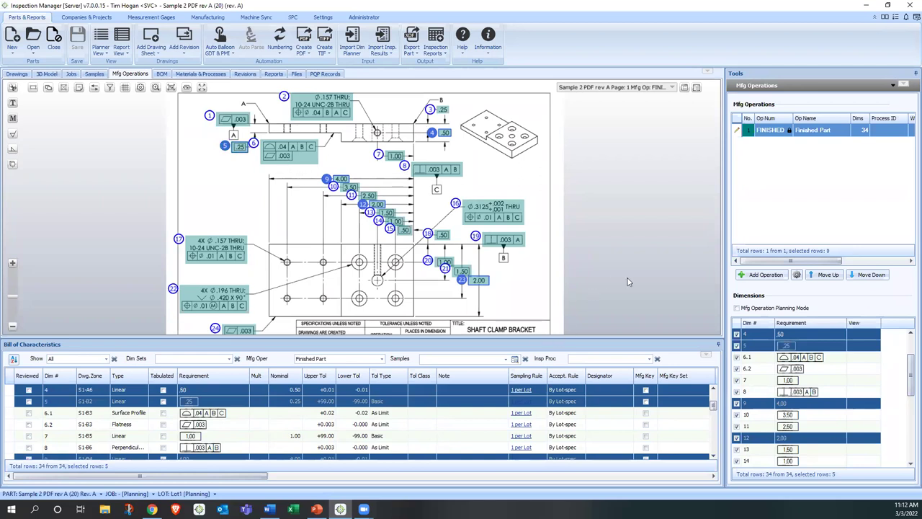
click(759, 275)
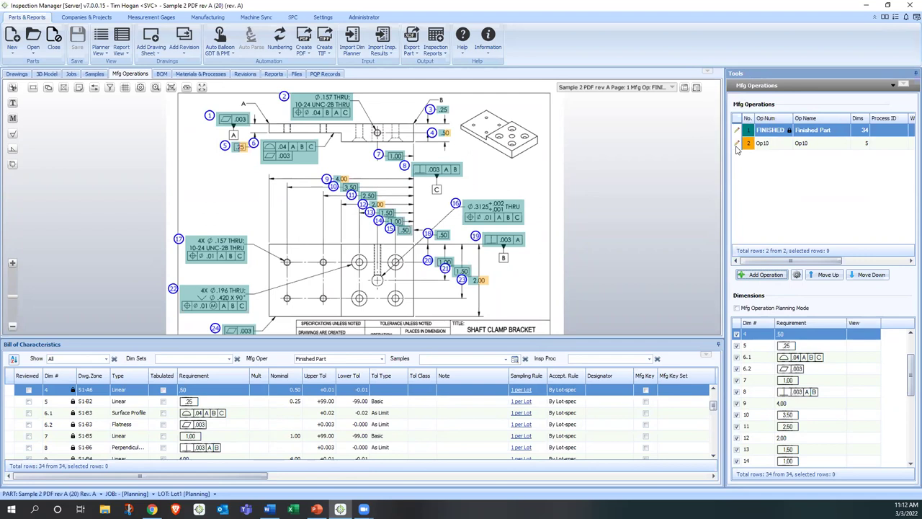
click(737, 144)
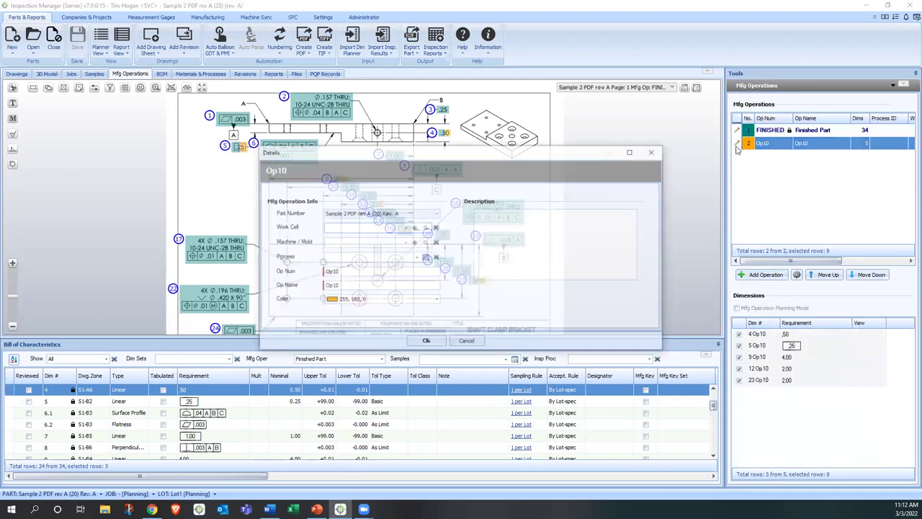
Rename Op10 to 'Roughing' with work cell High QA 63 (H63) and machine DMG Mill (8989).
double_click(355, 286)
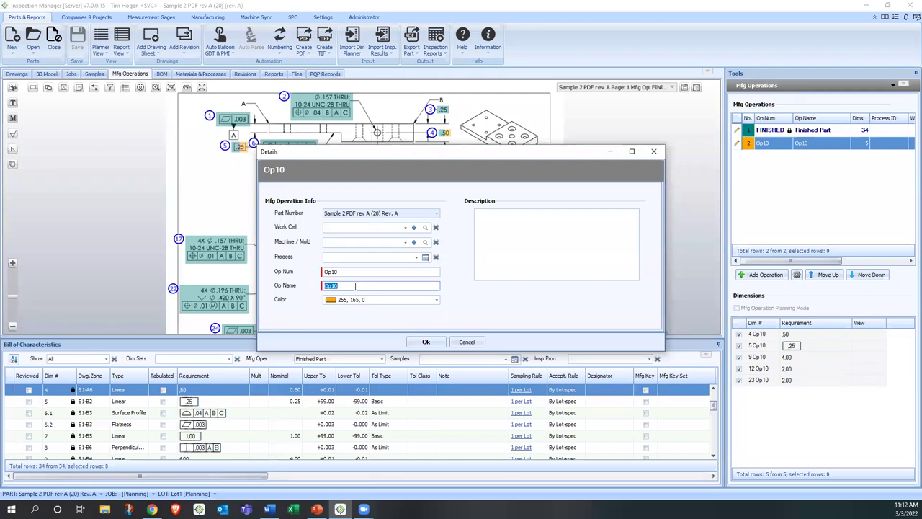
text(Roughing)
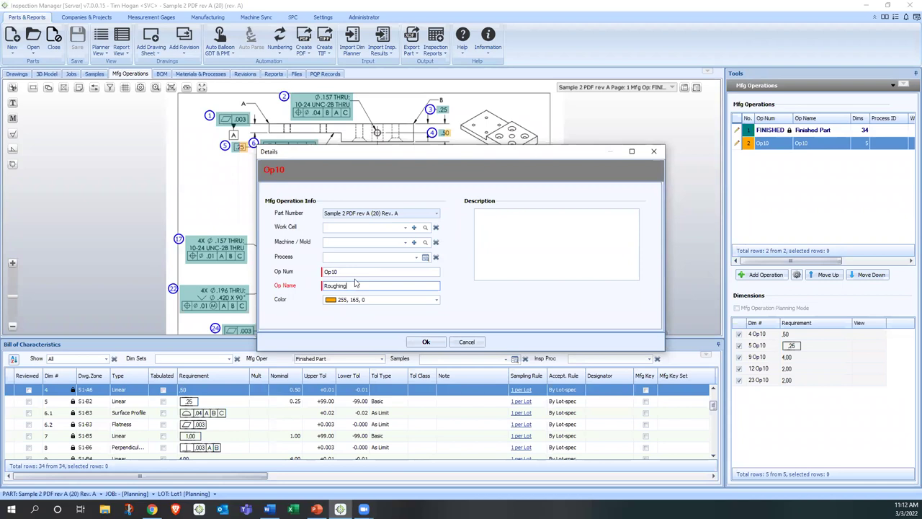
click(404, 227)
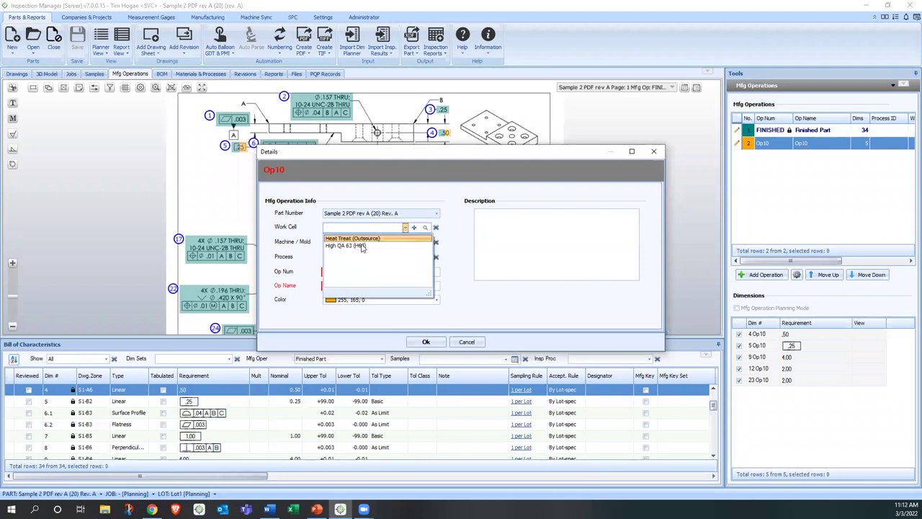
click(362, 246)
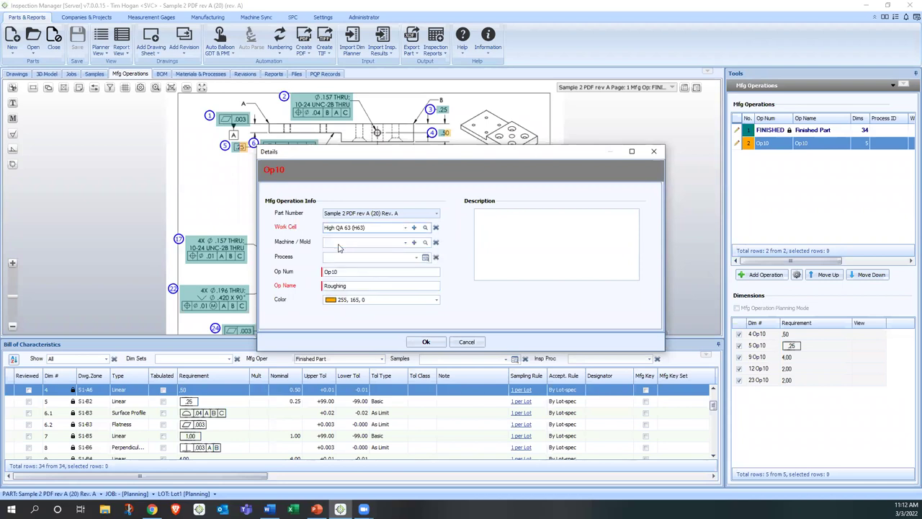
click(404, 242)
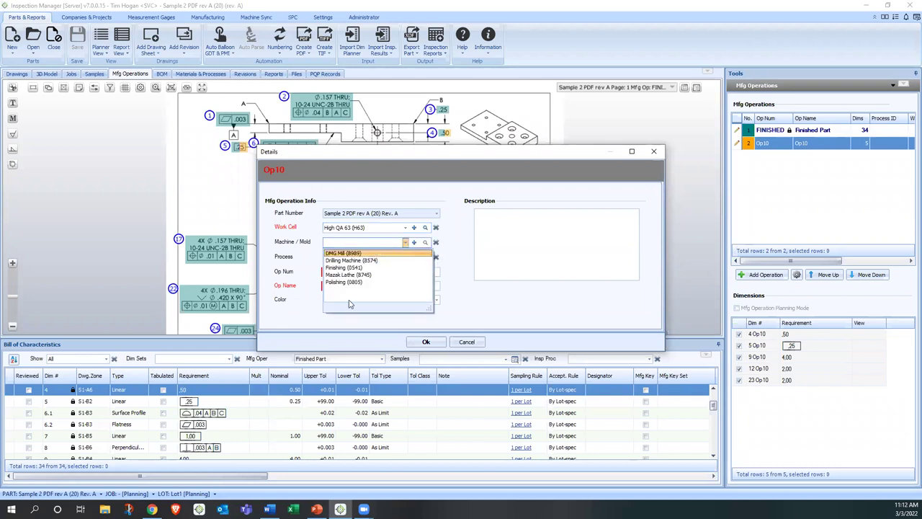
click(345, 256)
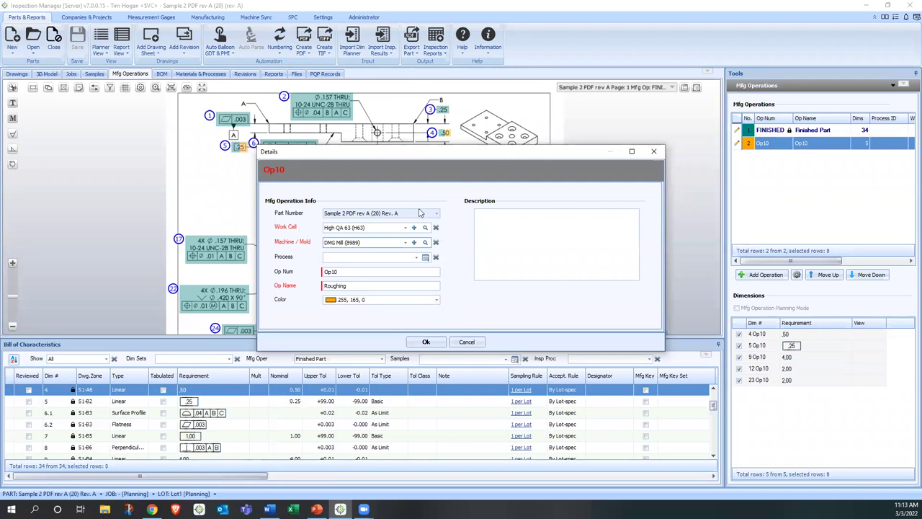
Set Op10's process to Milling (004) and save the operation details.
click(416, 259)
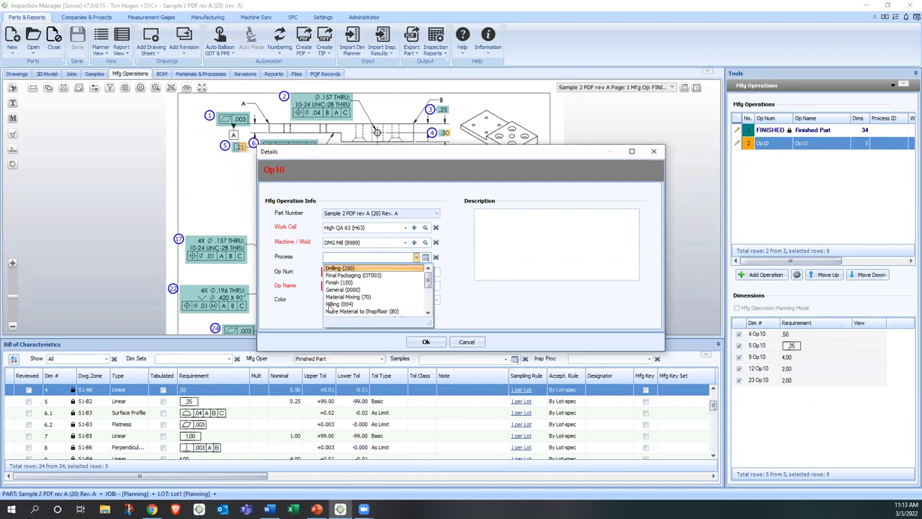
click(349, 304)
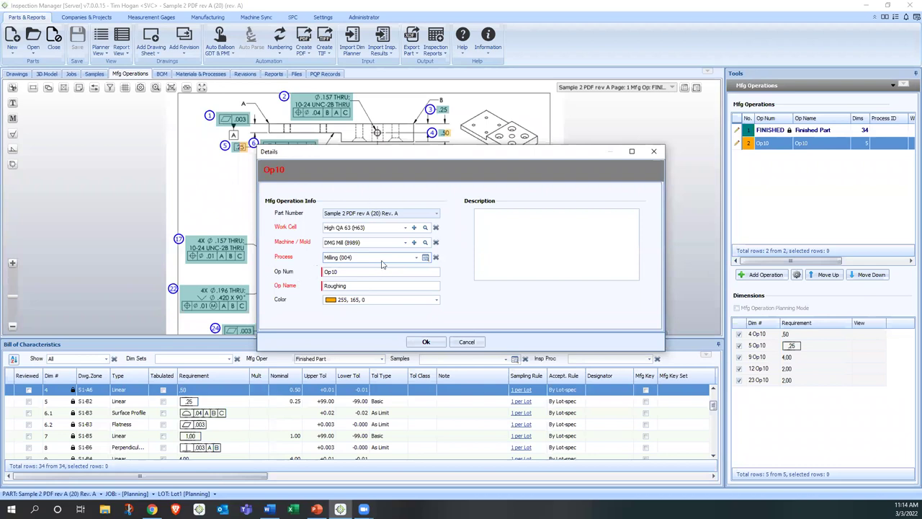
click(426, 343)
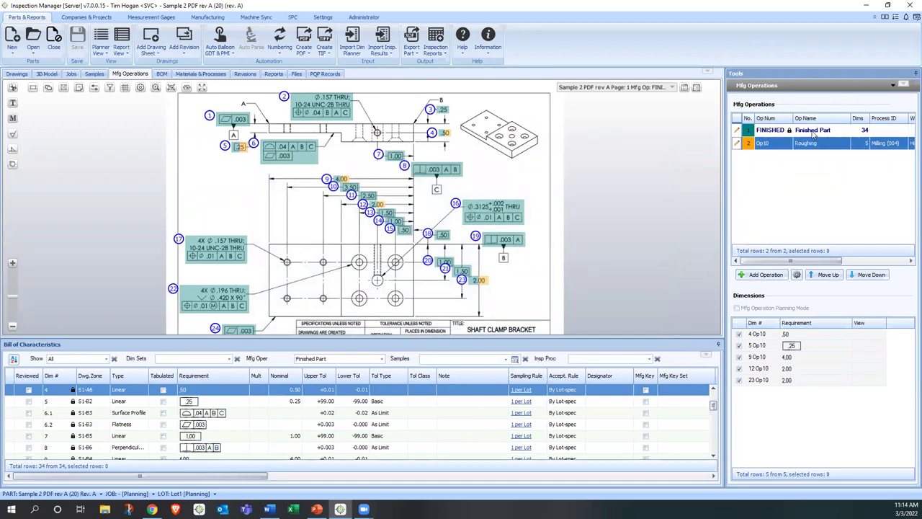
click(291, 362)
Filter the Bill of Characteristics to Roughing and select the five Op10 rows (4, 5, 9, 12, 23).
click(283, 364)
click(328, 362)
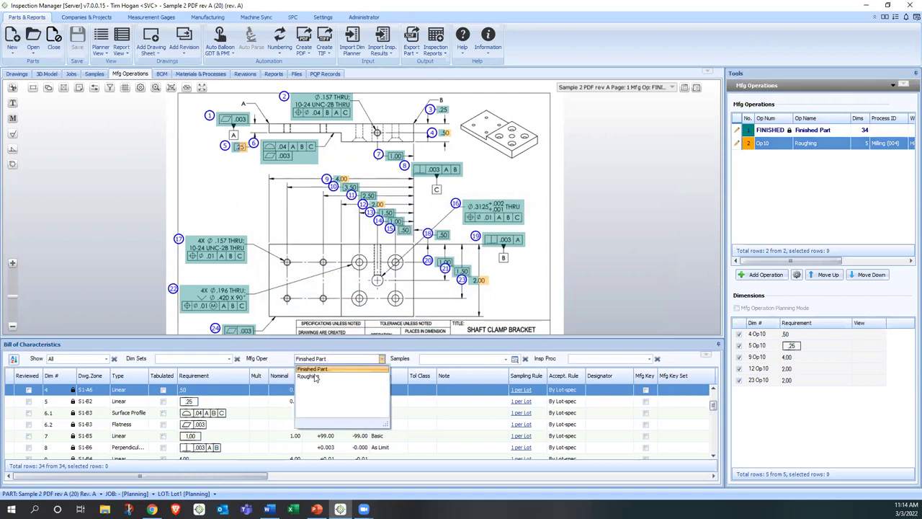
click(314, 379)
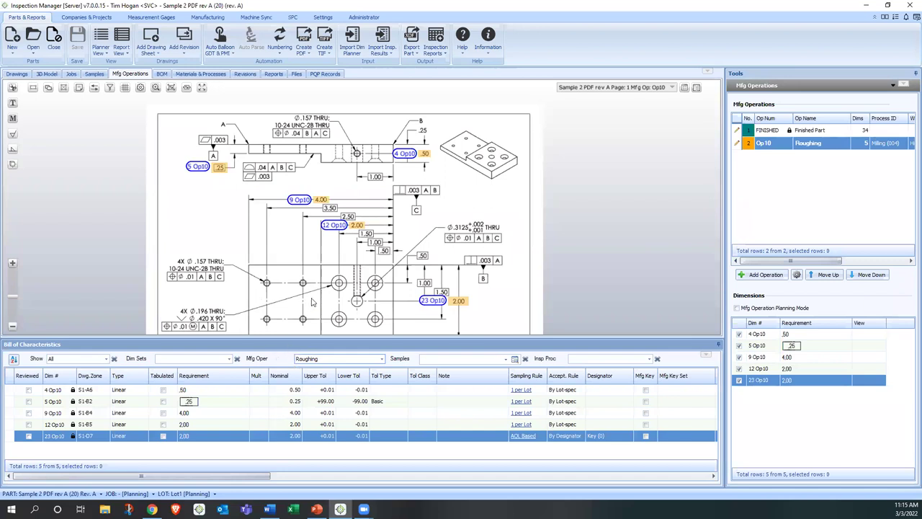
scroll(375, 210, down, 1)
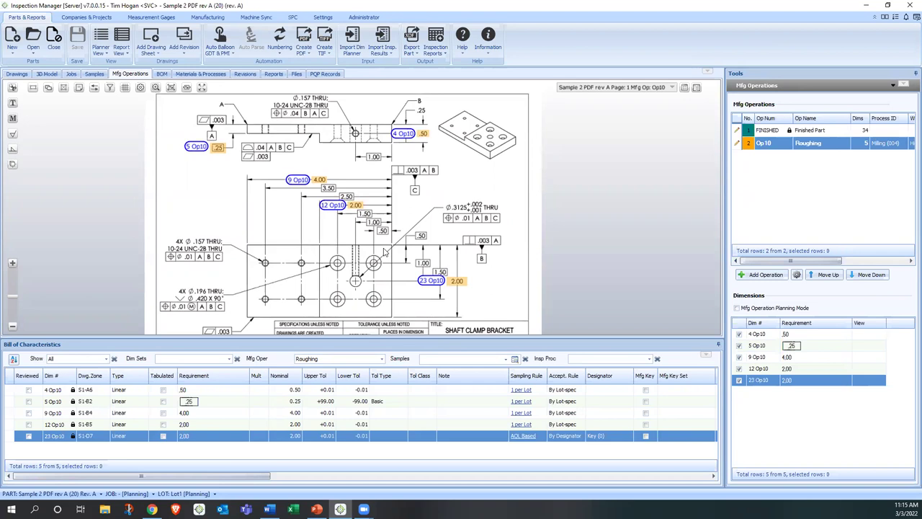
click(240, 423)
click(307, 364)
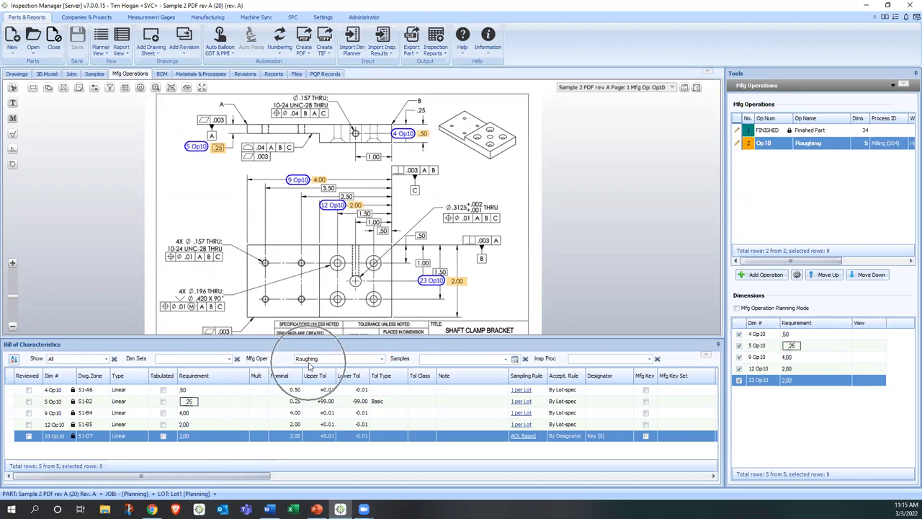
shift+click(226, 389)
Bulk-update the five dimensions so the Nominal change adds a value of 0.0200.
right_click(222, 396)
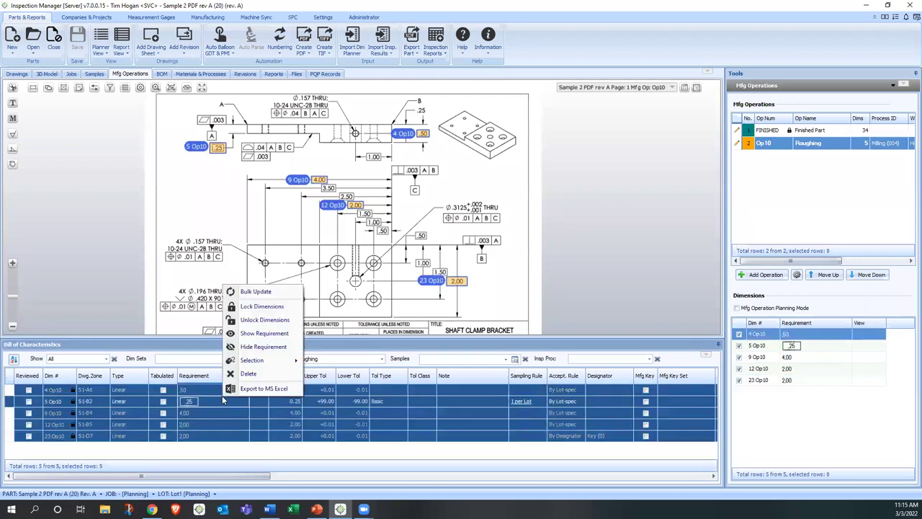
click(252, 292)
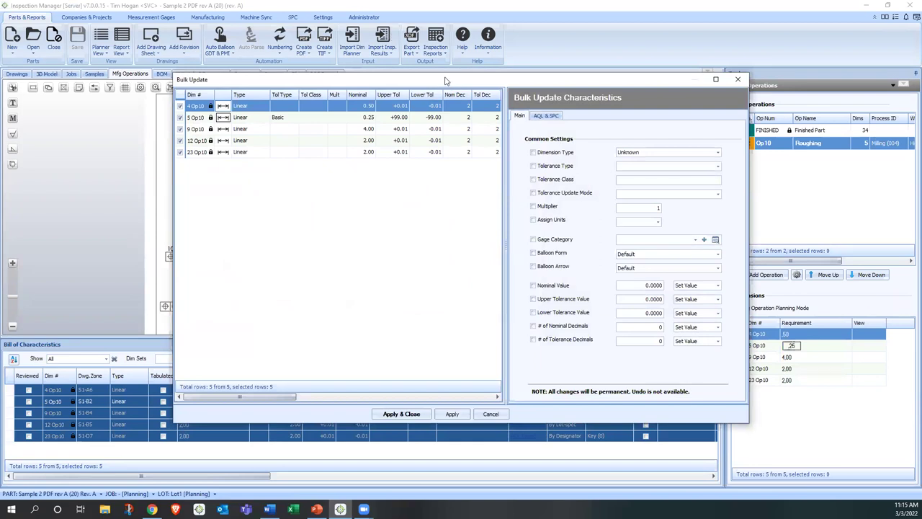
drag(448, 81, 388, 75)
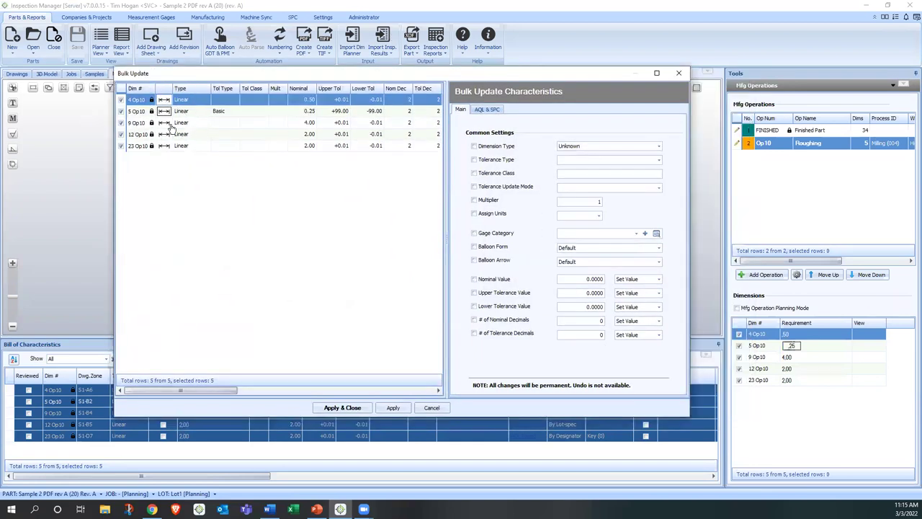
click(474, 280)
click(591, 279)
click(592, 279)
click(624, 279)
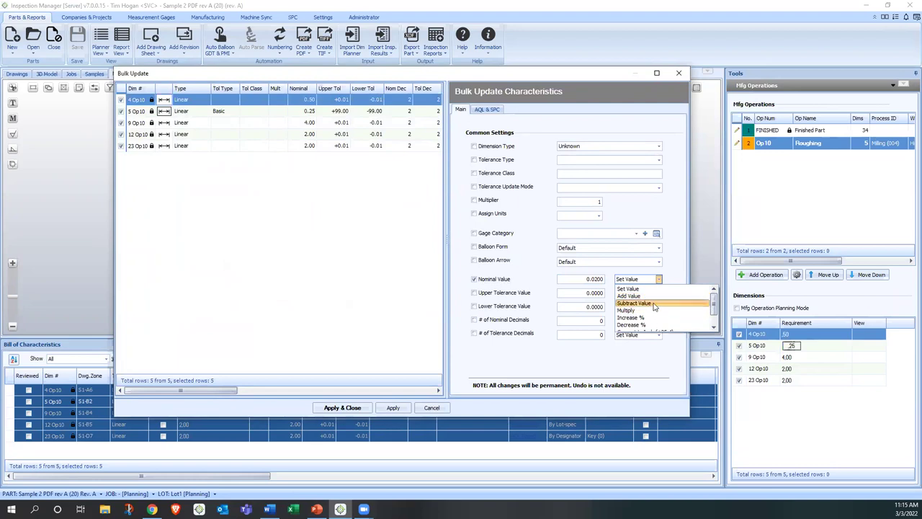
scroll(655, 309, down, 2)
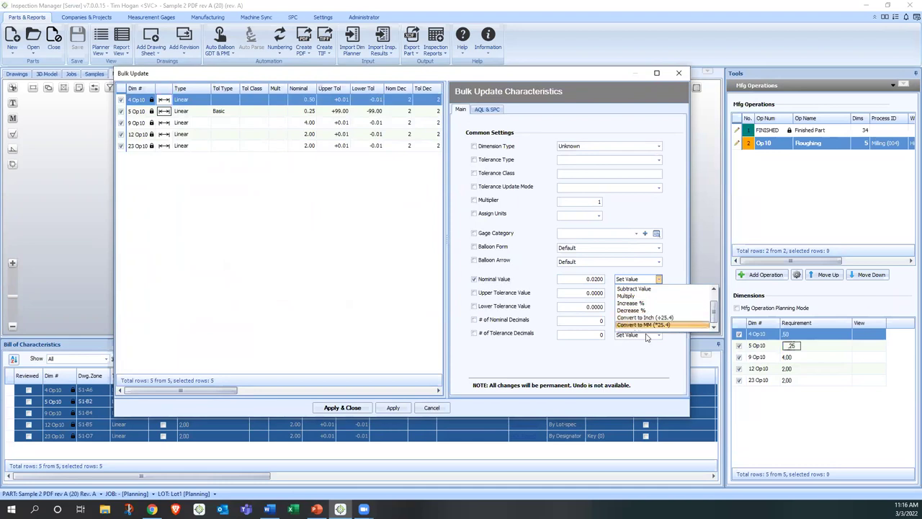
scroll(708, 317, up, 2)
click(650, 297)
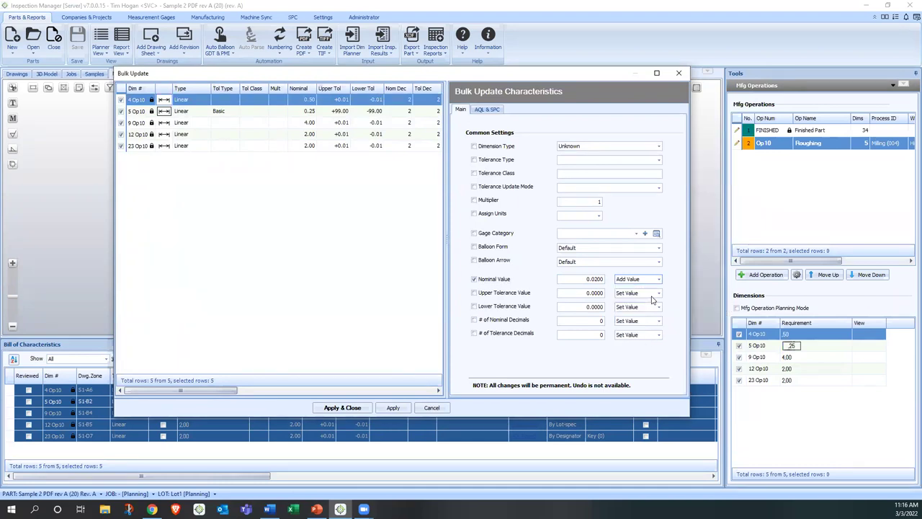
Set tolerances to +0.0100/-0.0100 and gage category BLDMIC, then apply the bulk changes.
click(589, 292)
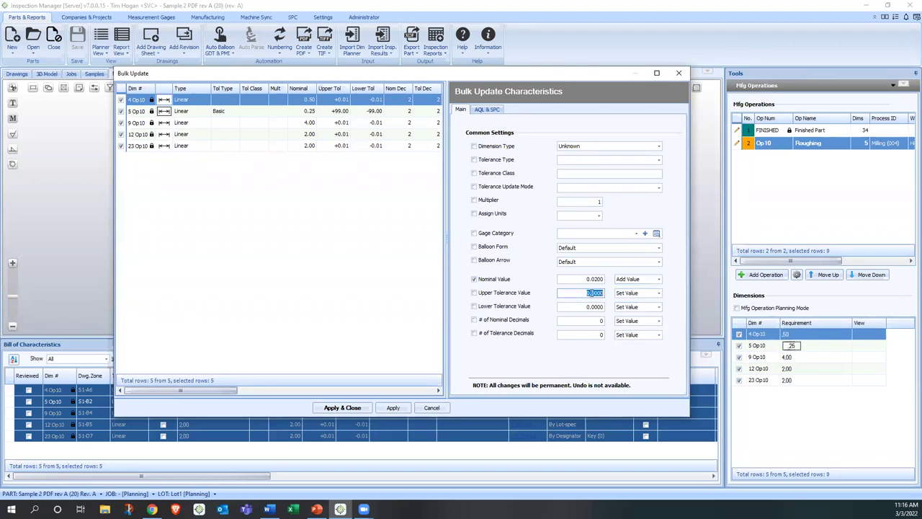
click(589, 293)
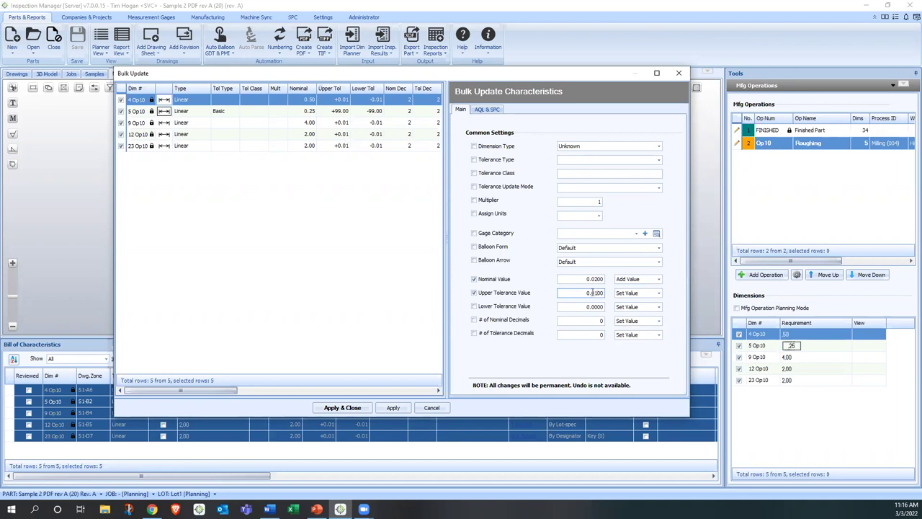
click(589, 307)
text(-)
click(502, 236)
click(597, 235)
click(584, 251)
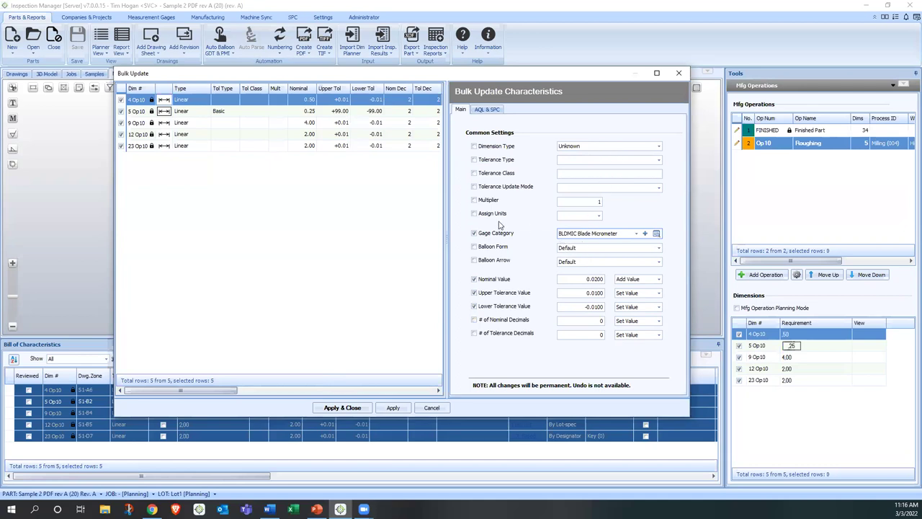
click(343, 408)
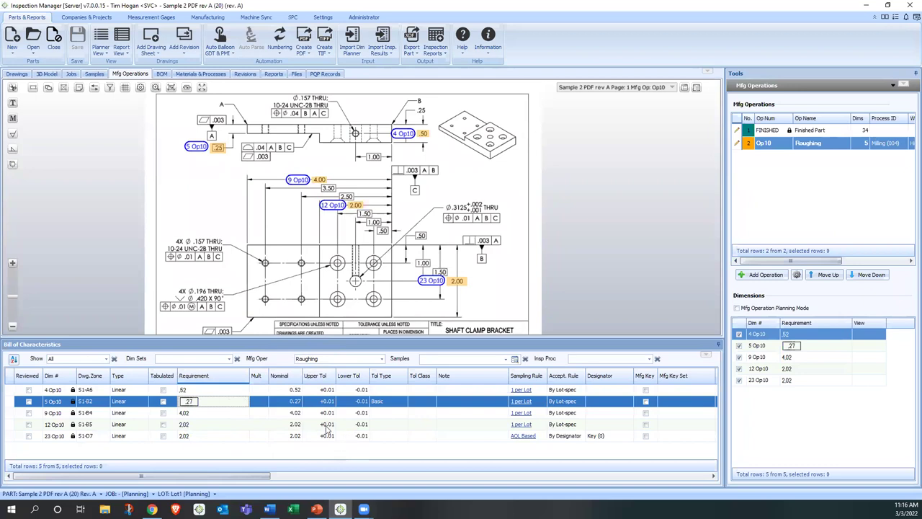
click(445, 54)
Create an Inspection Planner report for Roughing with the Inspection Planner Rev B template.
click(444, 64)
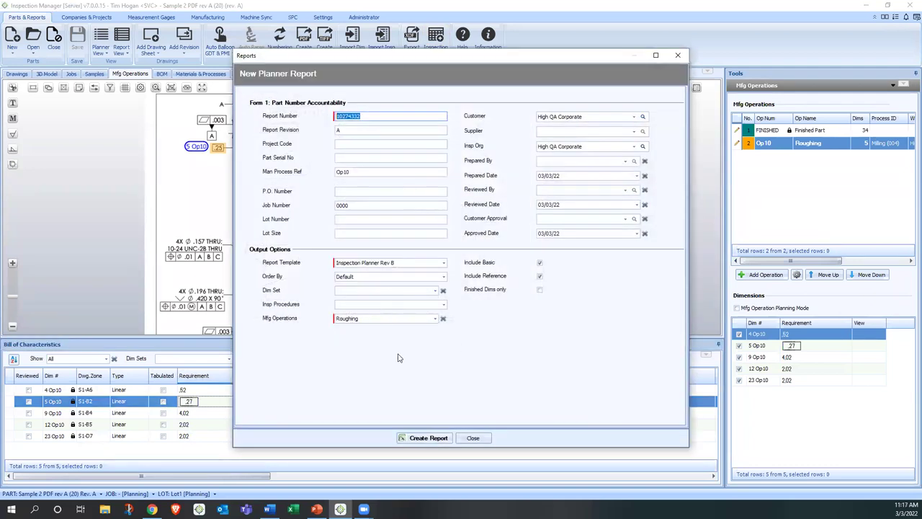
click(420, 439)
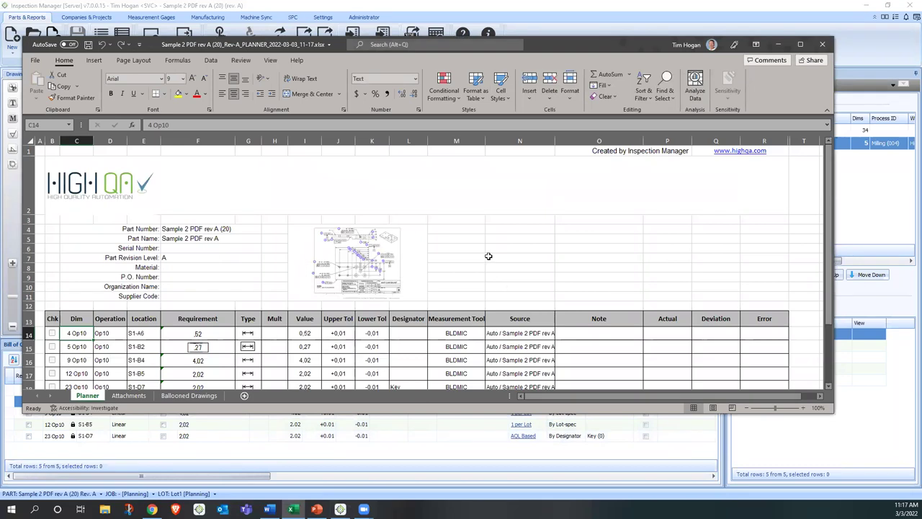
Review the planner's Value cells I14:I17 and empty Actual cells P14:P18, then close Excel.
scroll(489, 258, down, 2)
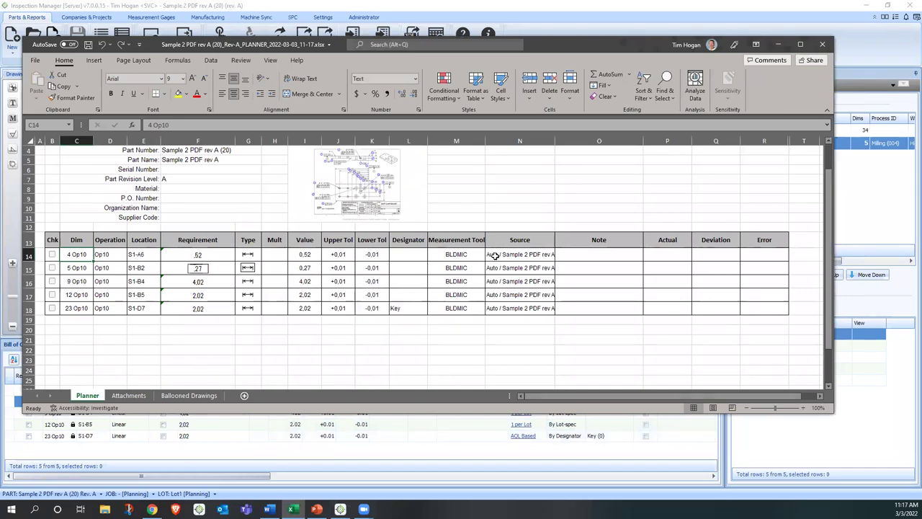
scroll(494, 255, up, 2)
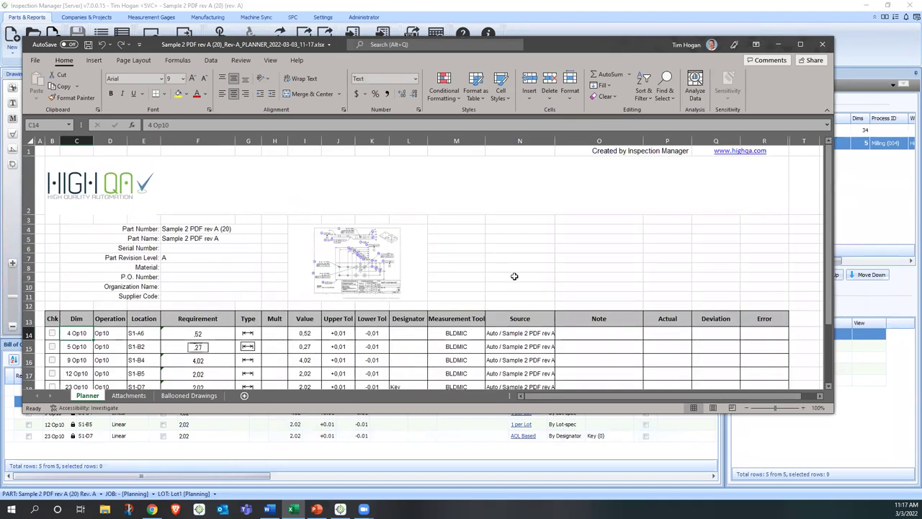
drag(537, 414, 537, 464)
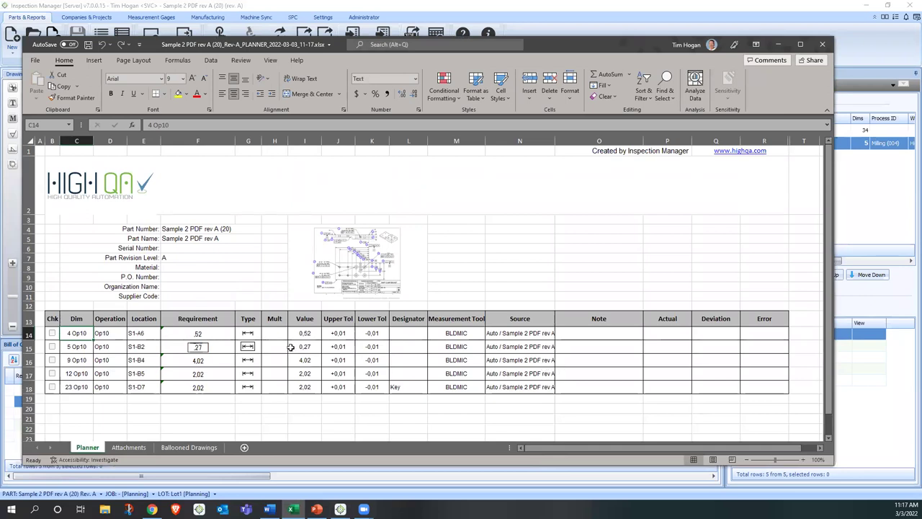
drag(301, 333, 307, 375)
drag(672, 332, 668, 385)
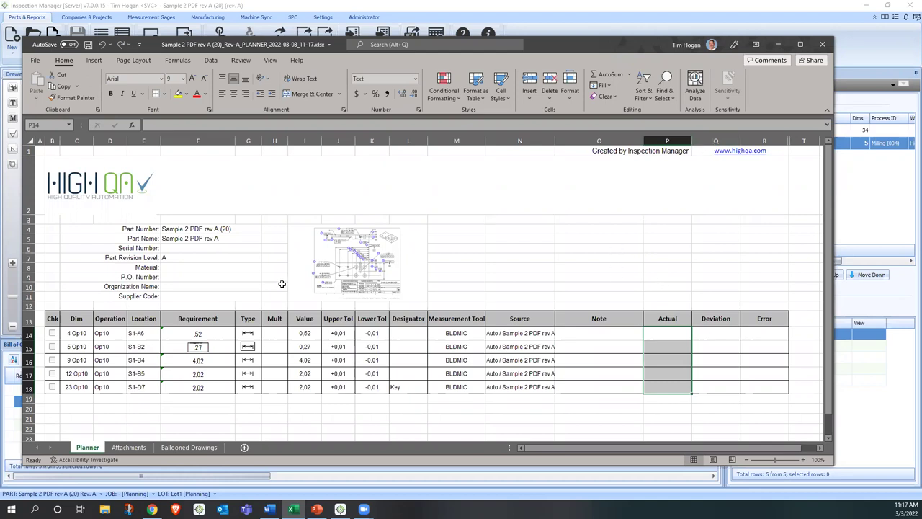
click(821, 44)
click(152, 509)
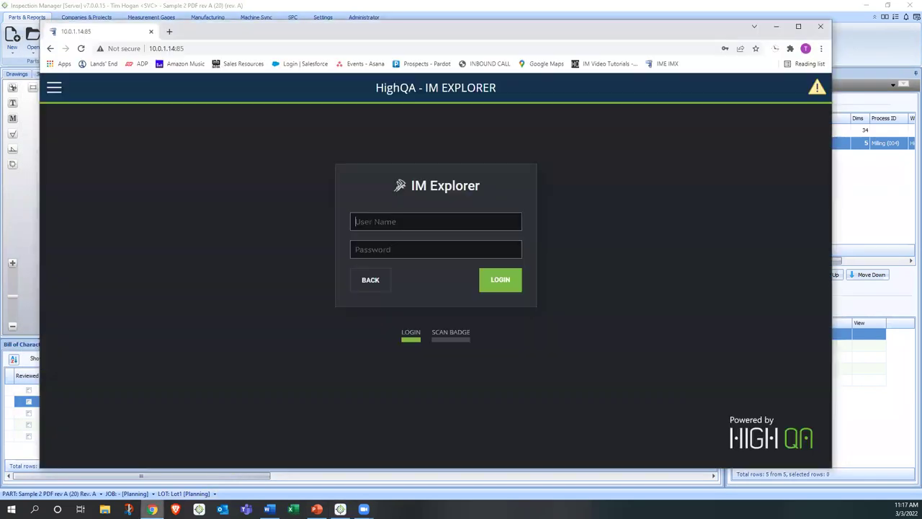
Maximize Chrome and reach the IME IMX launcher, returning to it after trying IM Express.
click(798, 28)
click(627, 40)
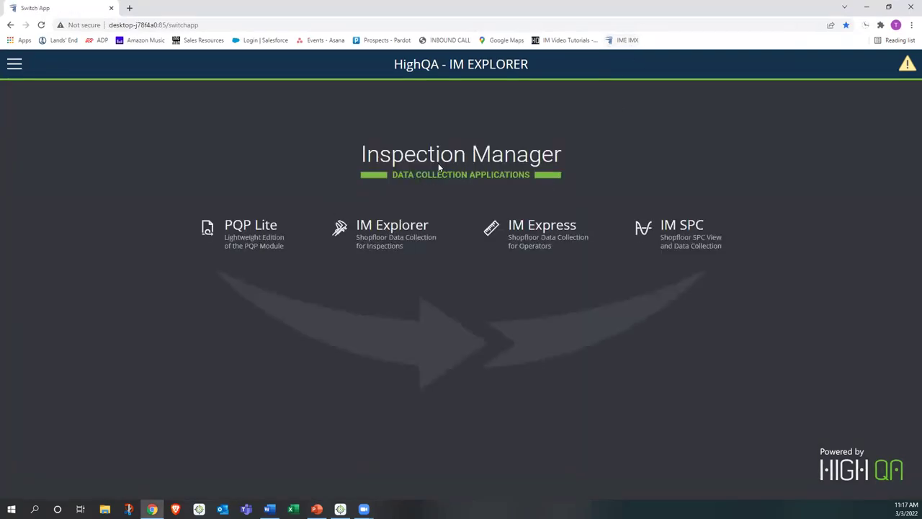
click(385, 231)
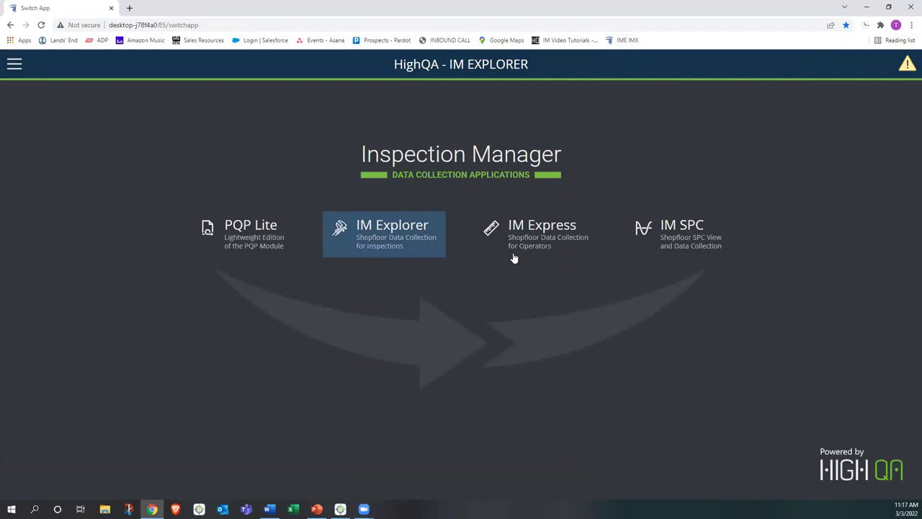
click(373, 229)
click(407, 238)
click(546, 250)
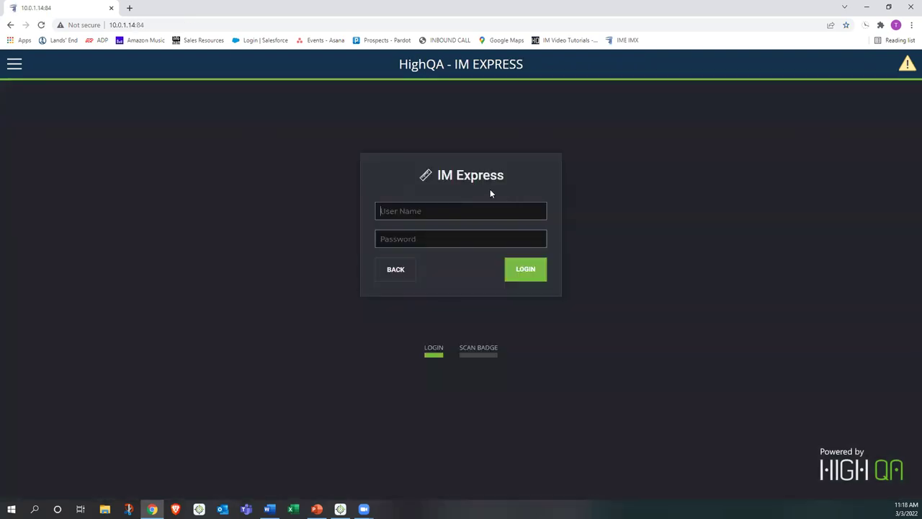
click(422, 204)
click(623, 41)
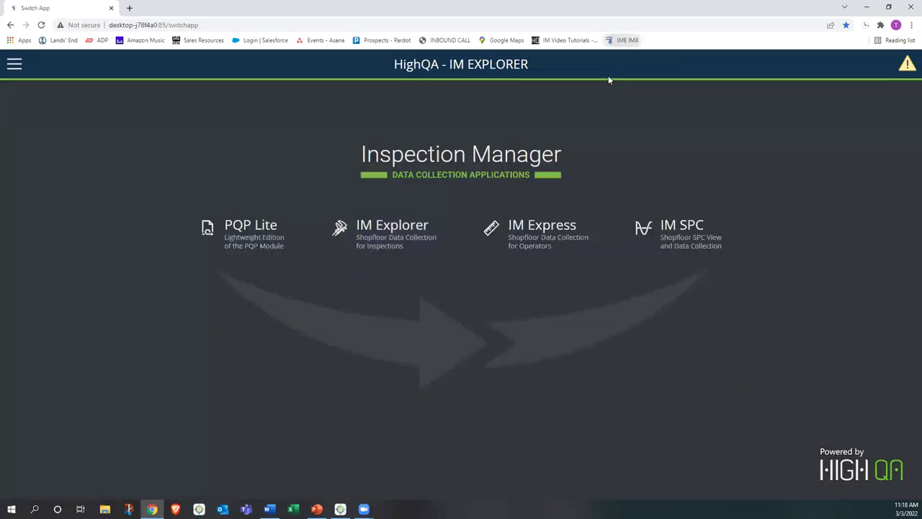
Log in to IM Explorer with the inspector's user name and password, dismissing Chrome's password popup.
click(441, 220)
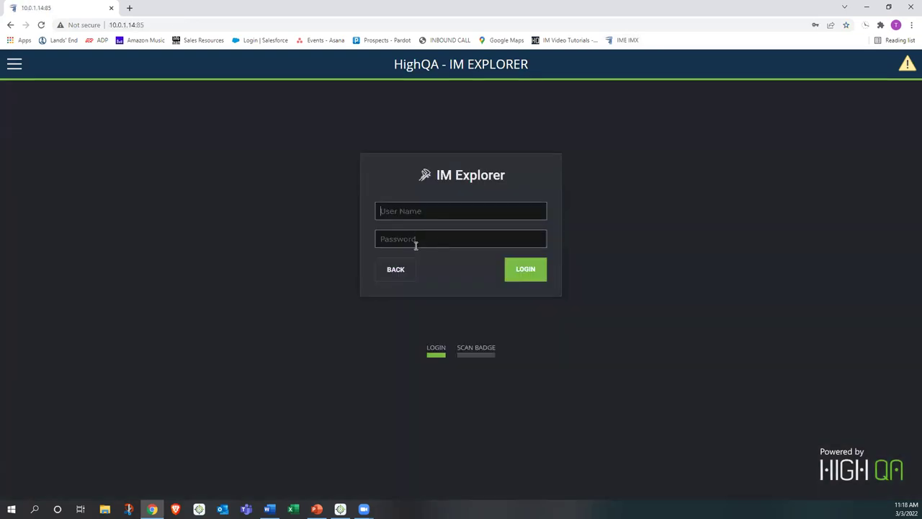
text(joe)
click(416, 245)
text(******)
click(468, 352)
click(468, 352)
click(511, 279)
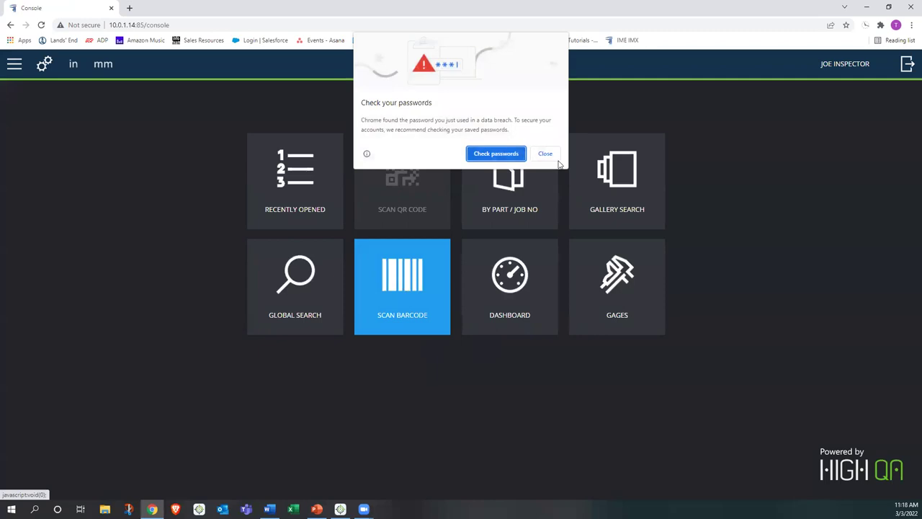
click(550, 153)
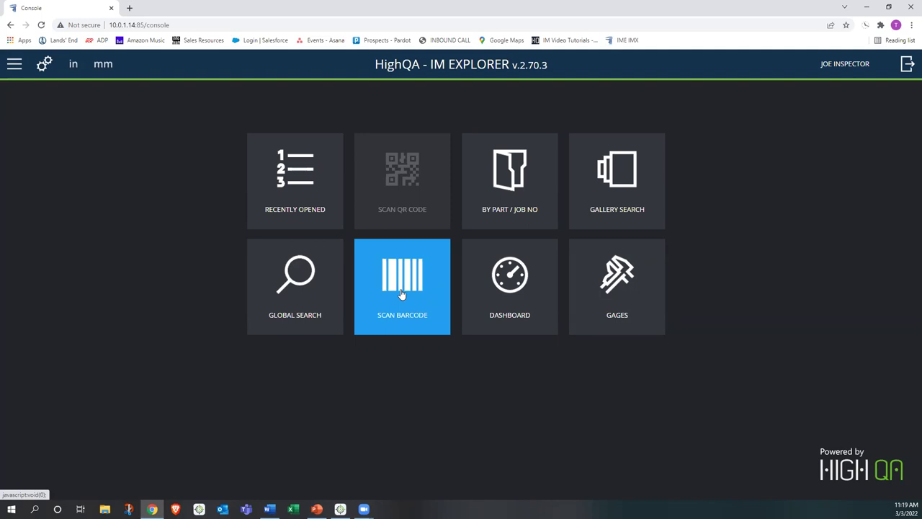
click(512, 286)
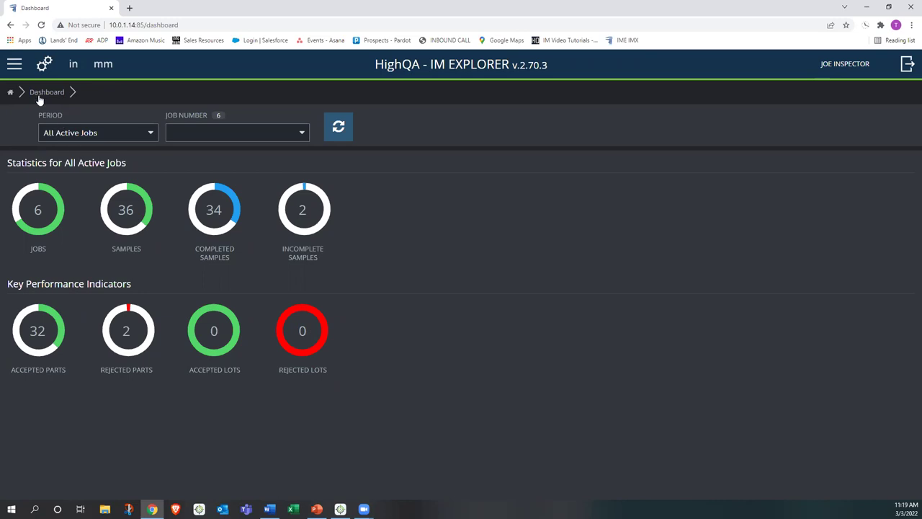
click(10, 92)
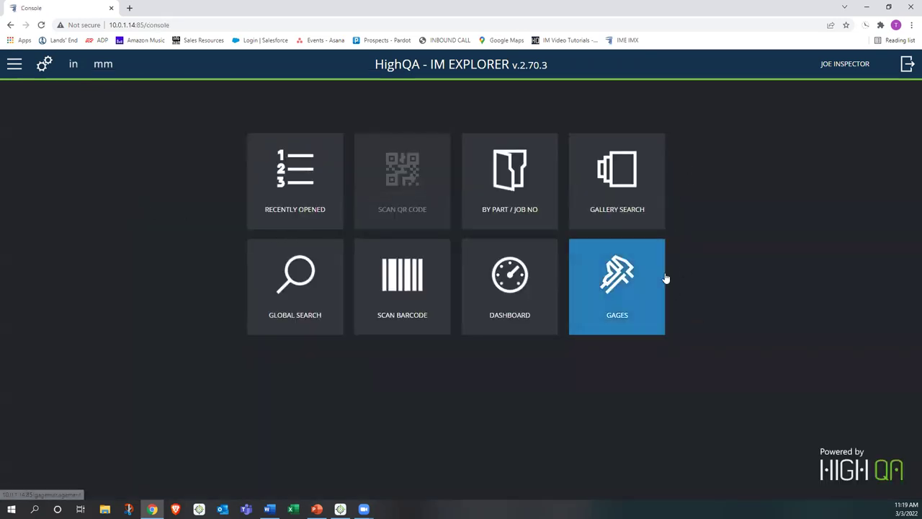
Filter Gages to the Blade Micrometer category and start checking out gage I-098.
click(616, 290)
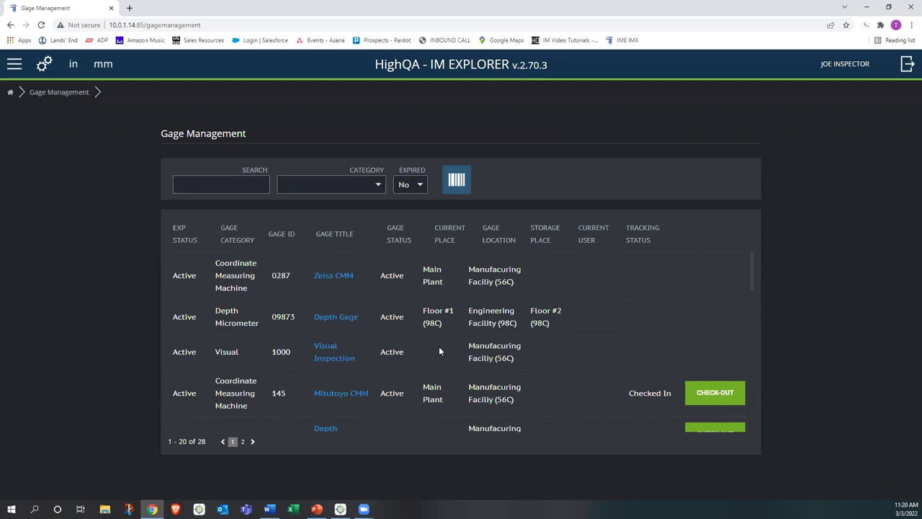
click(378, 186)
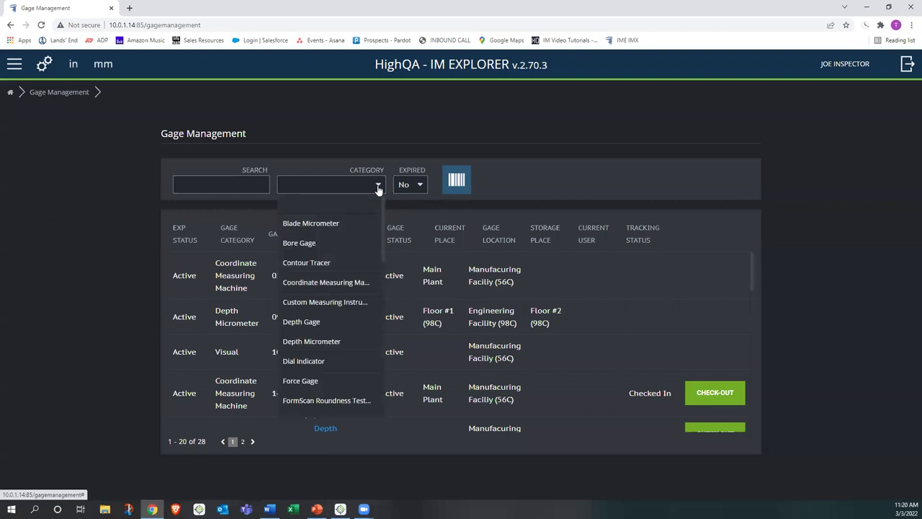
click(351, 228)
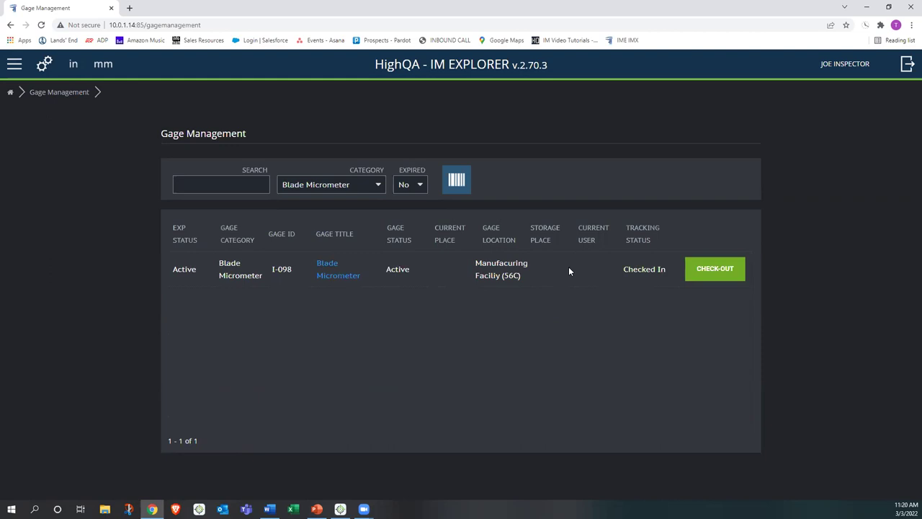
click(710, 269)
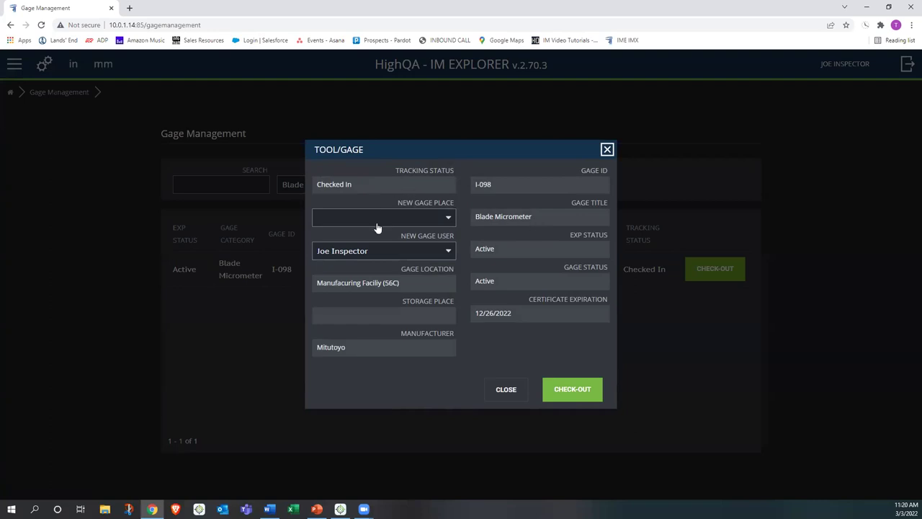
Check out Blade Micrometer I-098 with Main Plant as the new gage place.
click(445, 217)
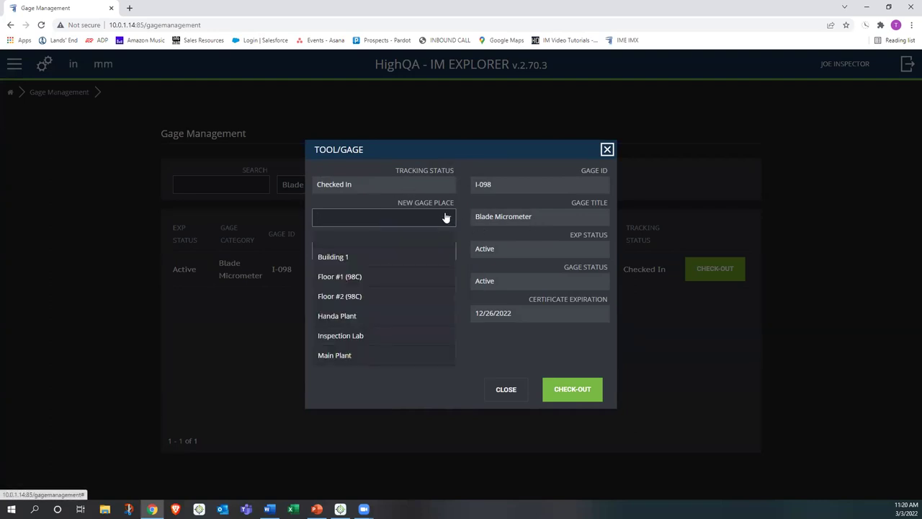
click(465, 167)
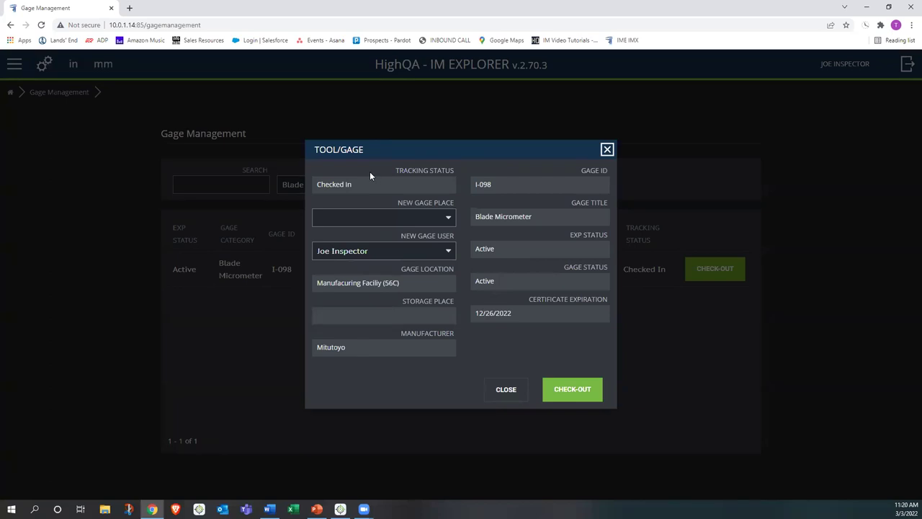
click(361, 248)
click(447, 217)
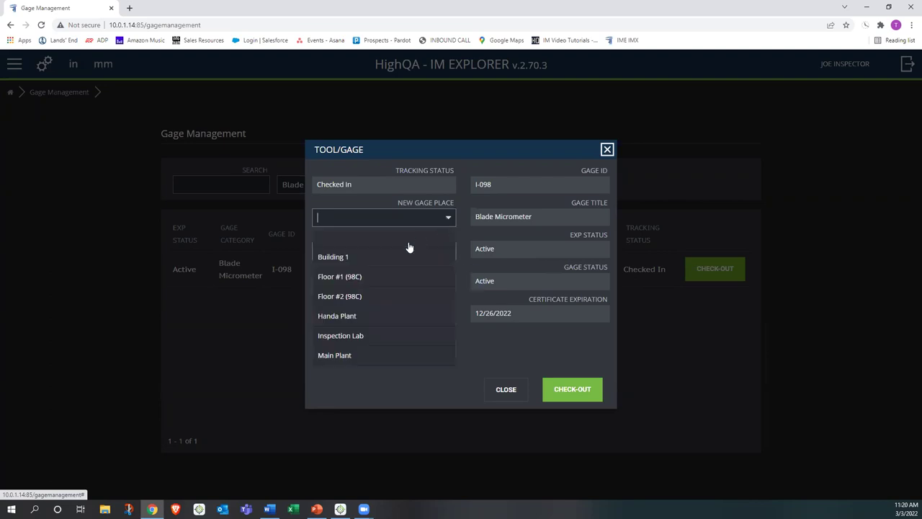
click(367, 353)
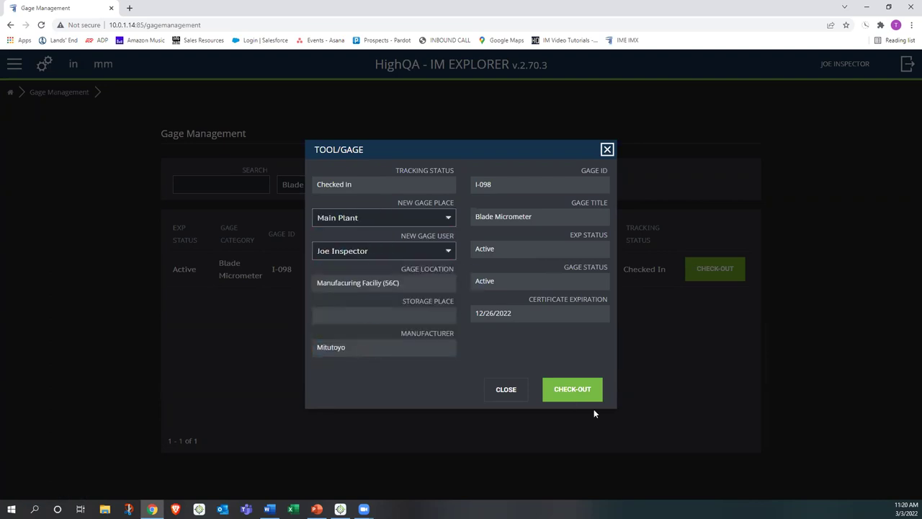
click(572, 389)
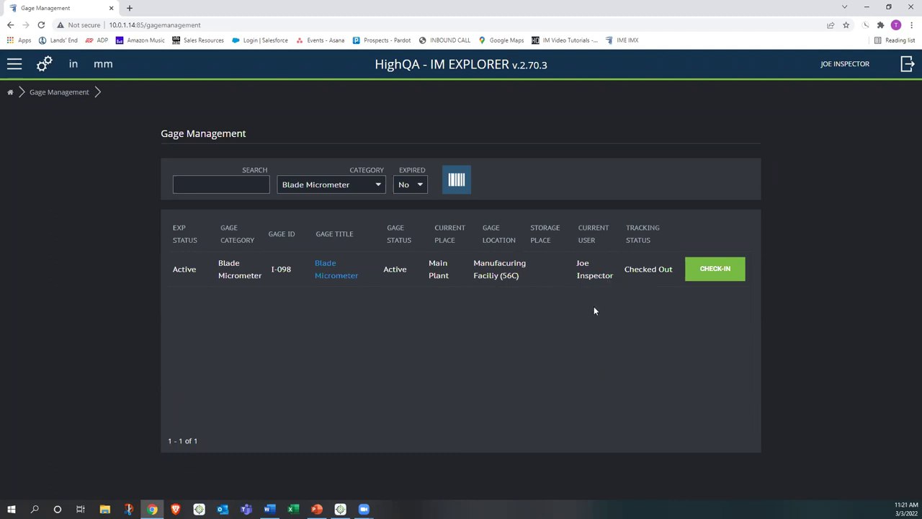
Return Blade Micrometer I-098 to its storage place and go back to the console home.
click(705, 270)
click(507, 397)
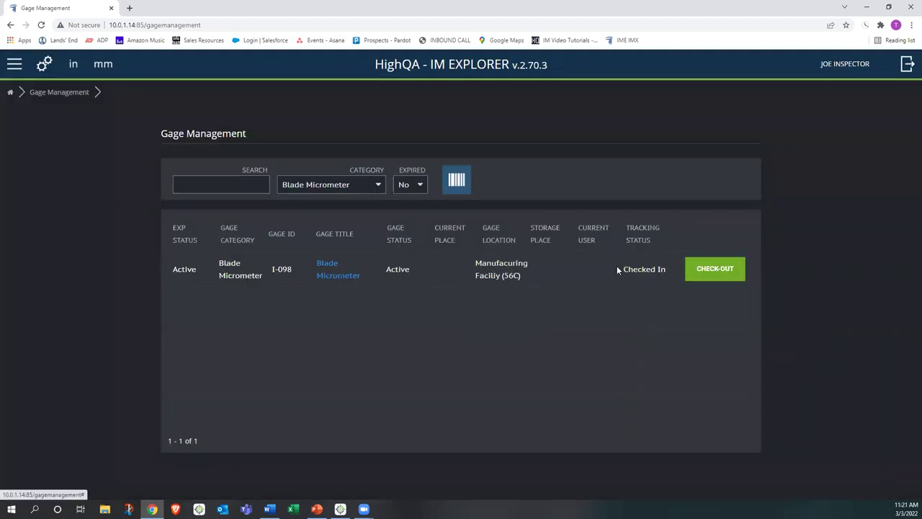
click(419, 187)
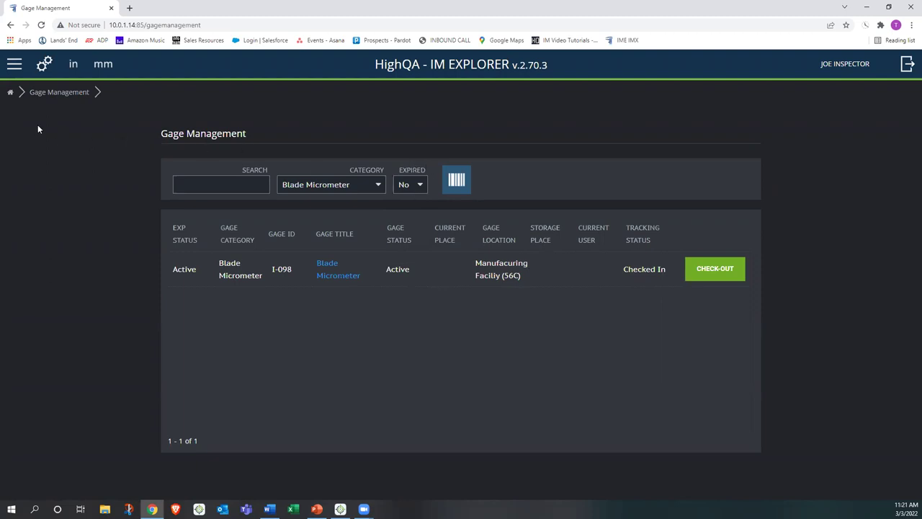
click(10, 92)
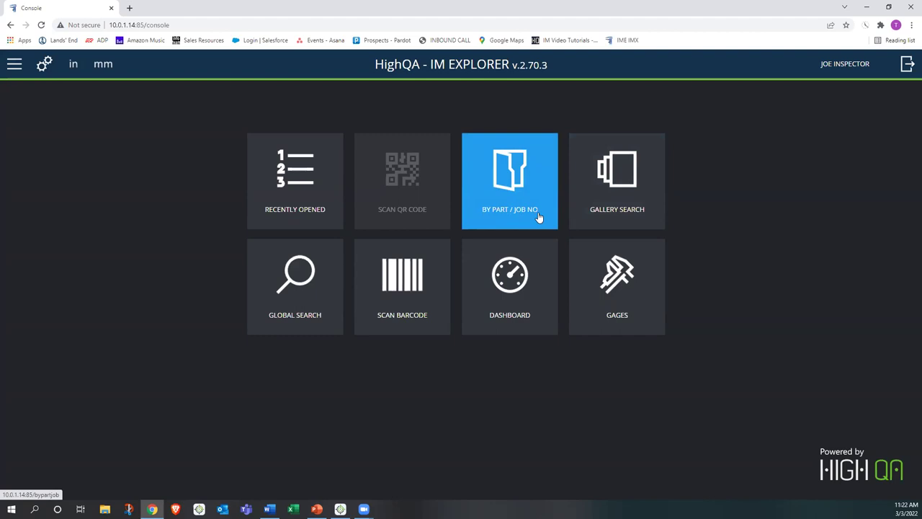
Open Gallery Search and browse the part gallery.
click(618, 199)
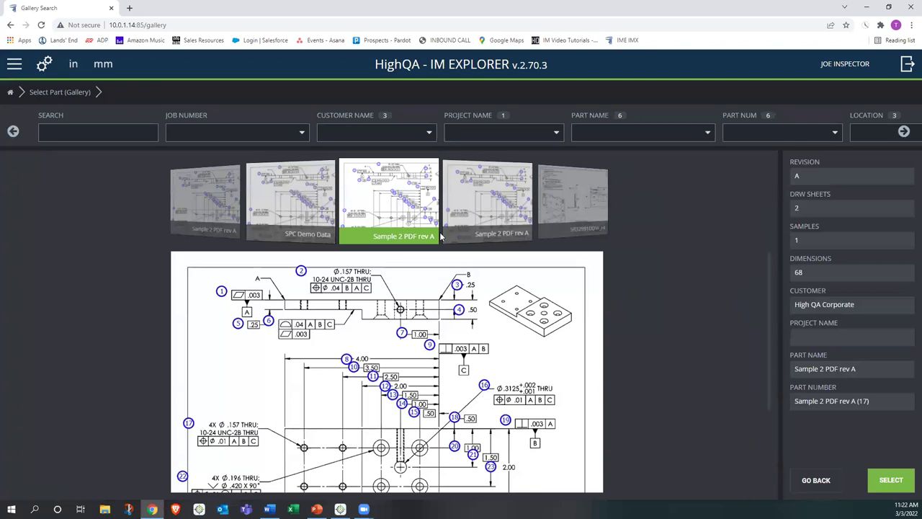
scroll(260, 193, down, 2)
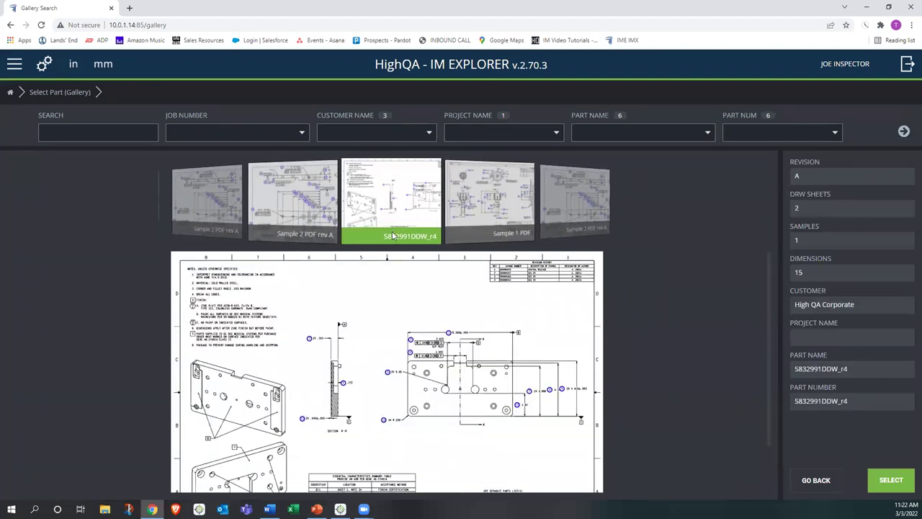
scroll(382, 230, down, 1)
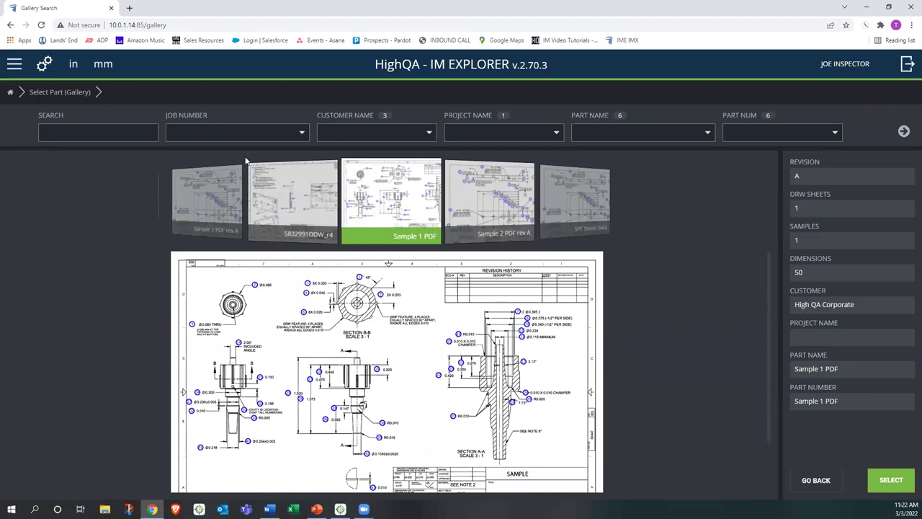
click(337, 112)
click(462, 110)
click(742, 110)
Filter the gallery to job Order 66 and open the Sample 2 PDF rev A part.
click(61, 132)
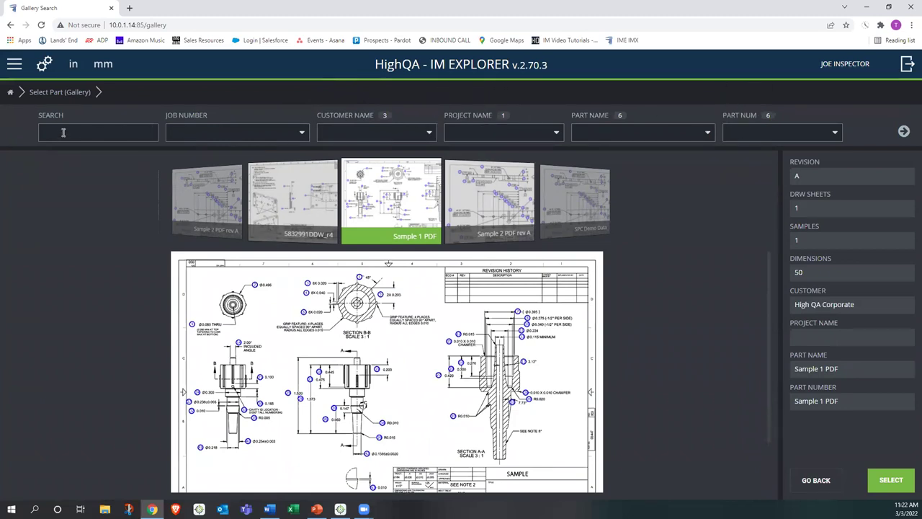
click(252, 138)
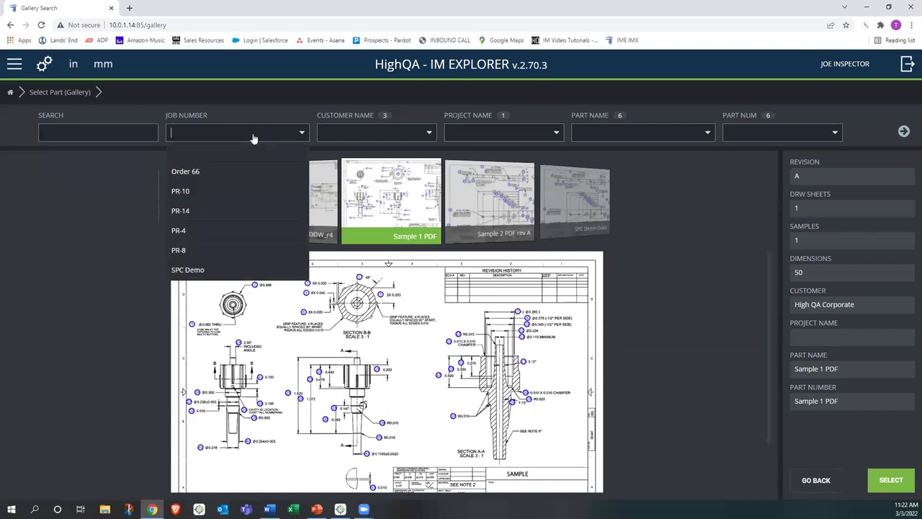
click(211, 172)
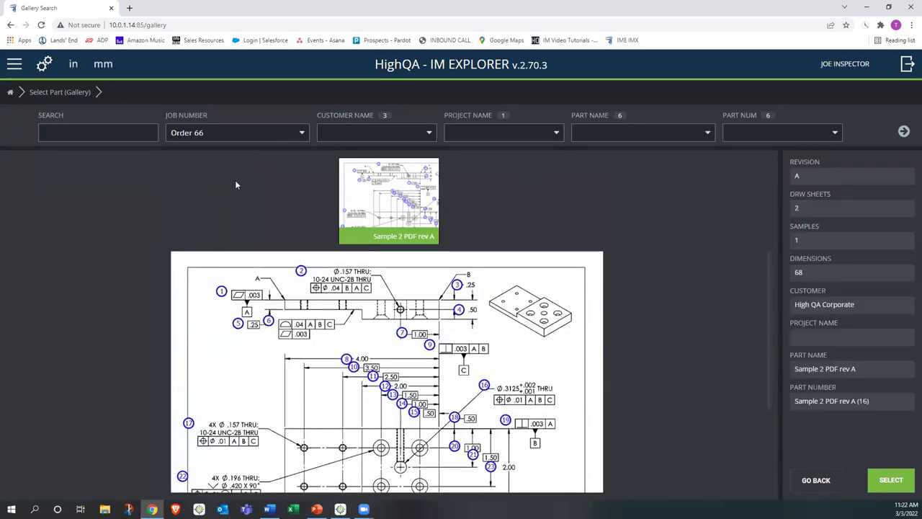
double_click(364, 199)
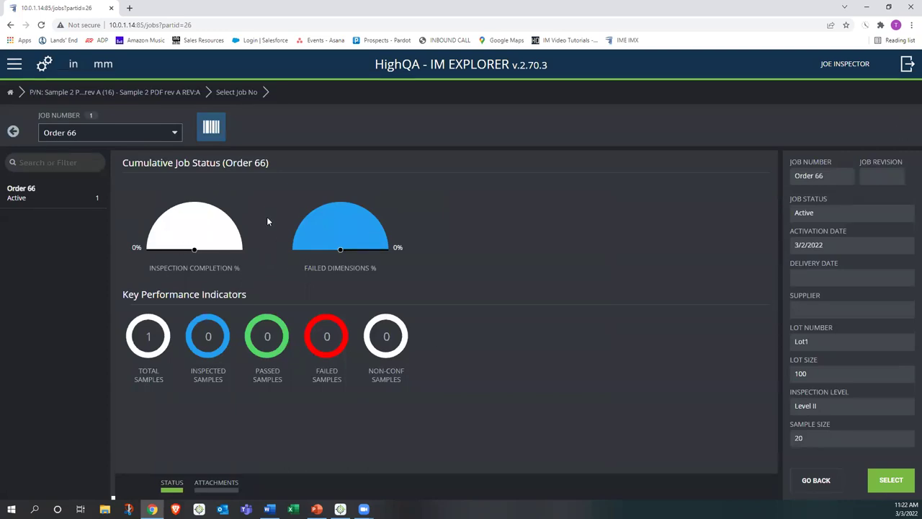
Open job Order 66's samples, then open sample 001 for measuring.
click(18, 199)
double_click(18, 198)
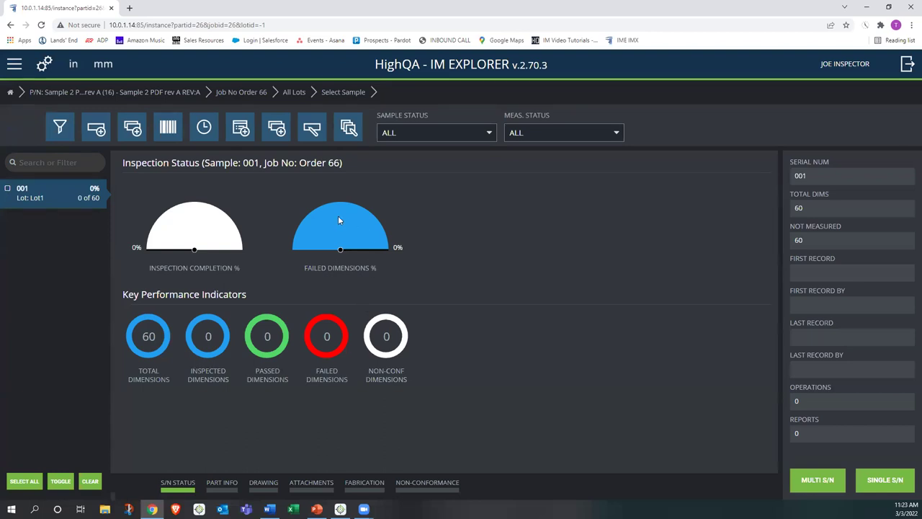
click(18, 187)
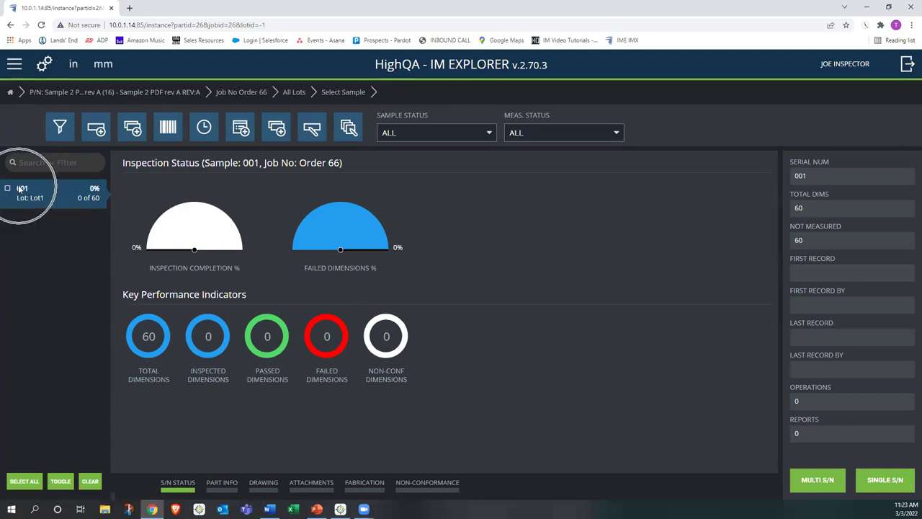
double_click(54, 196)
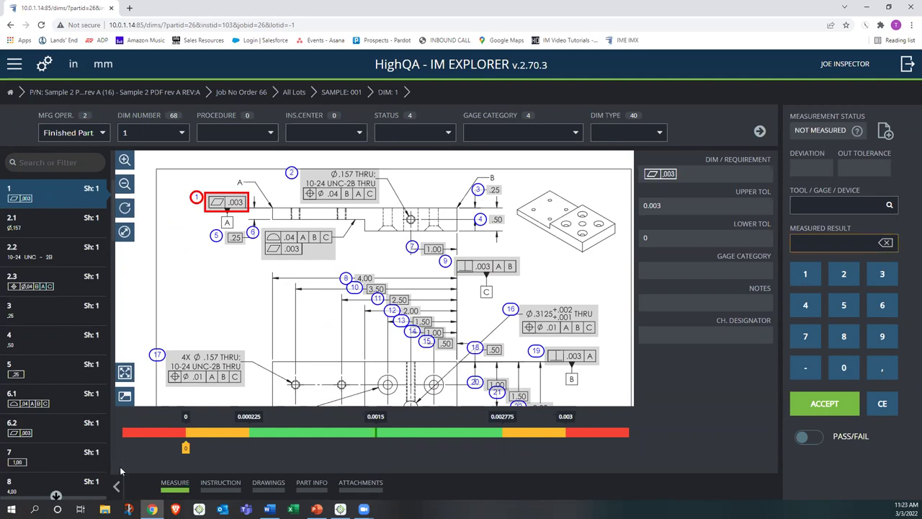
Expand the part drawing to fill the viewer on sample 001's measurement screen.
click(124, 395)
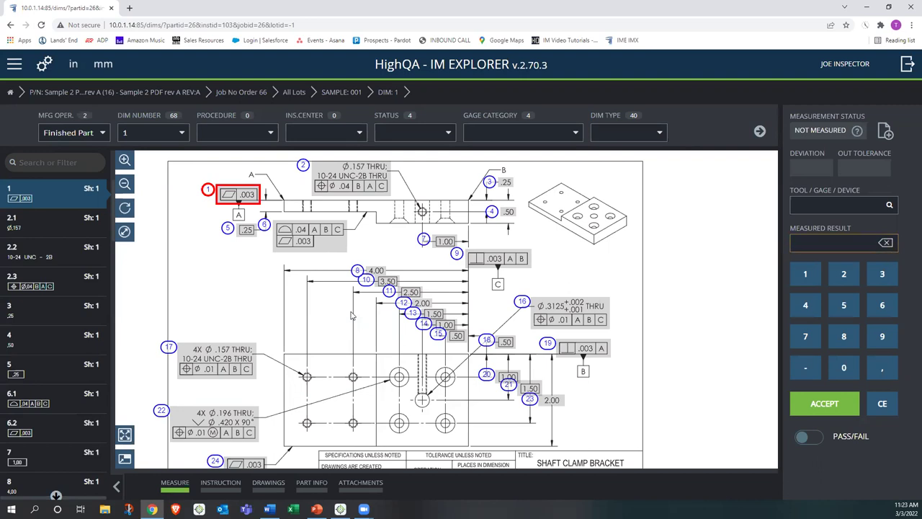
scroll(295, 295, down, 1)
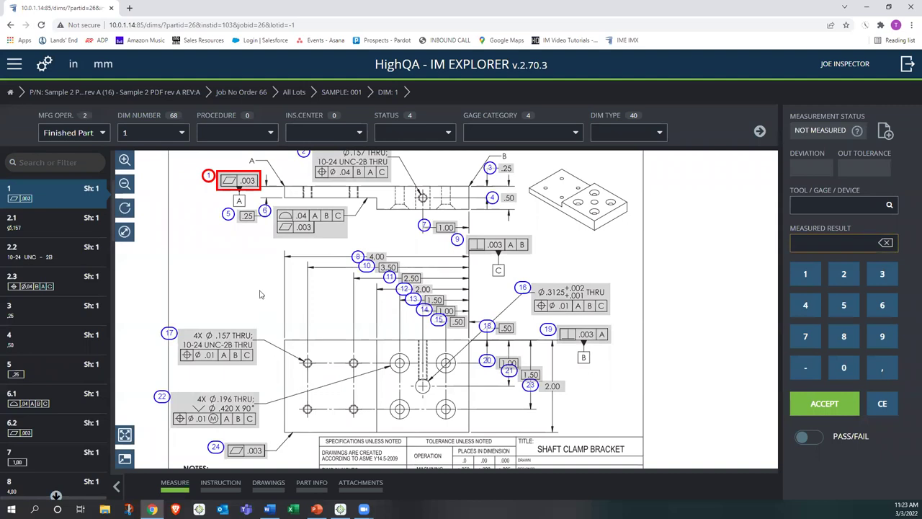
Filter to Roughing operation dimensions and select balloon 4 Op10 (0.50 ±0.01).
click(103, 134)
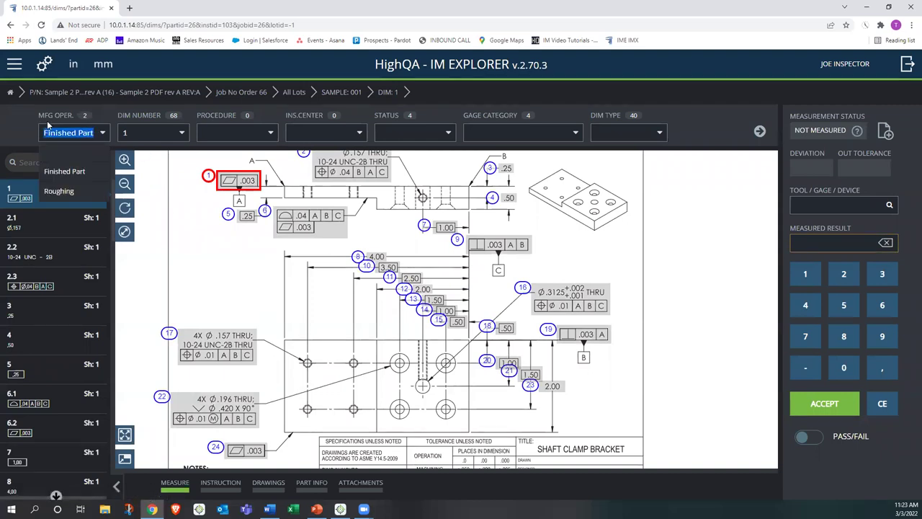
click(67, 193)
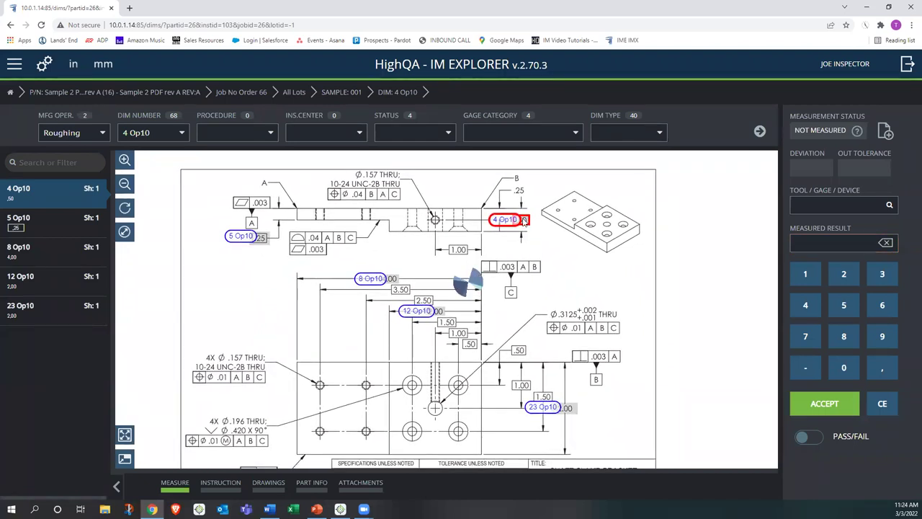
click(125, 459)
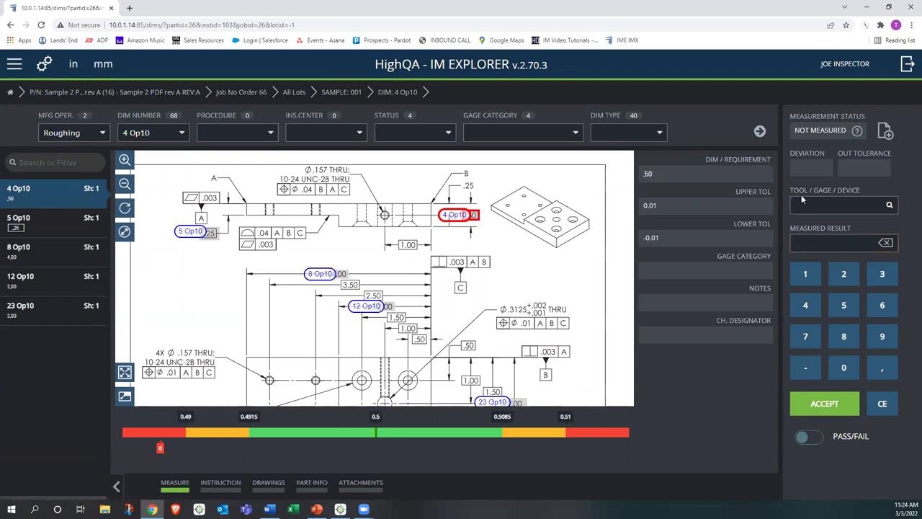
Filter gages to Blade Micrometer and select I-098 for dimension 4 Op10.
key(ctrl)
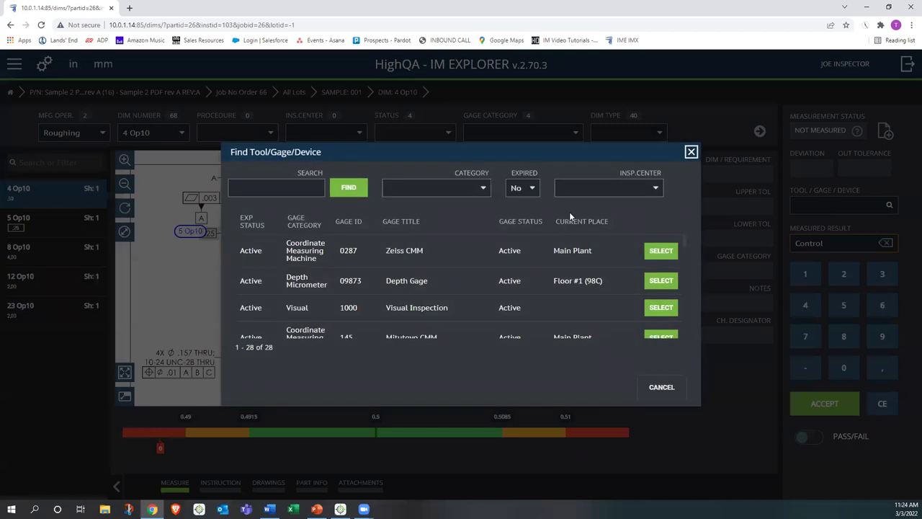
scroll(537, 274, down, 5)
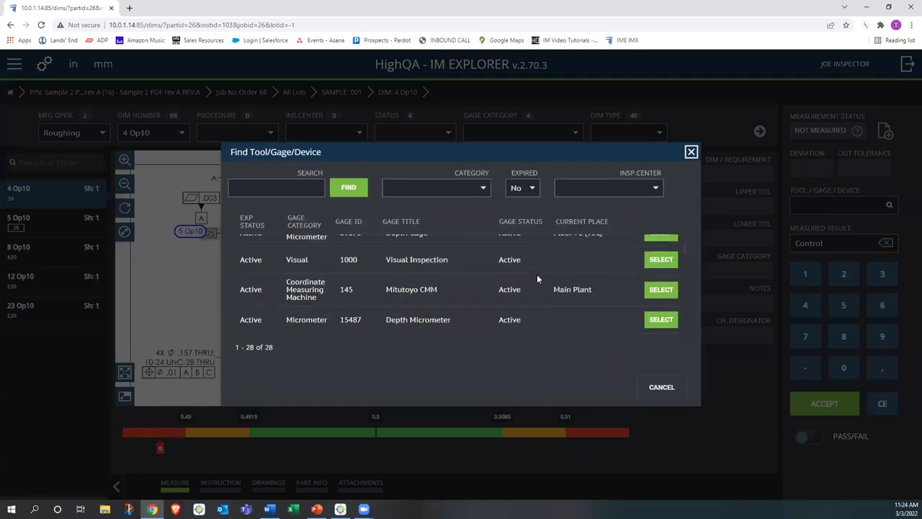
scroll(537, 274, up, 5)
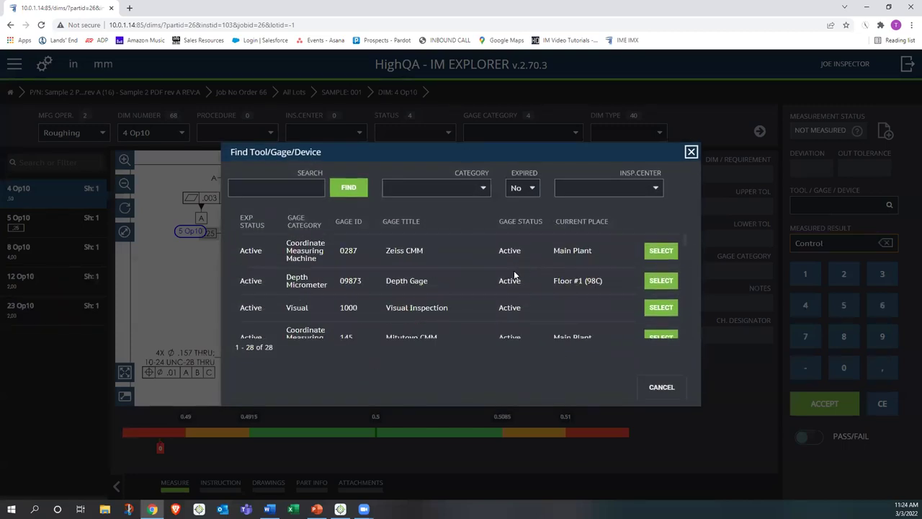
click(469, 189)
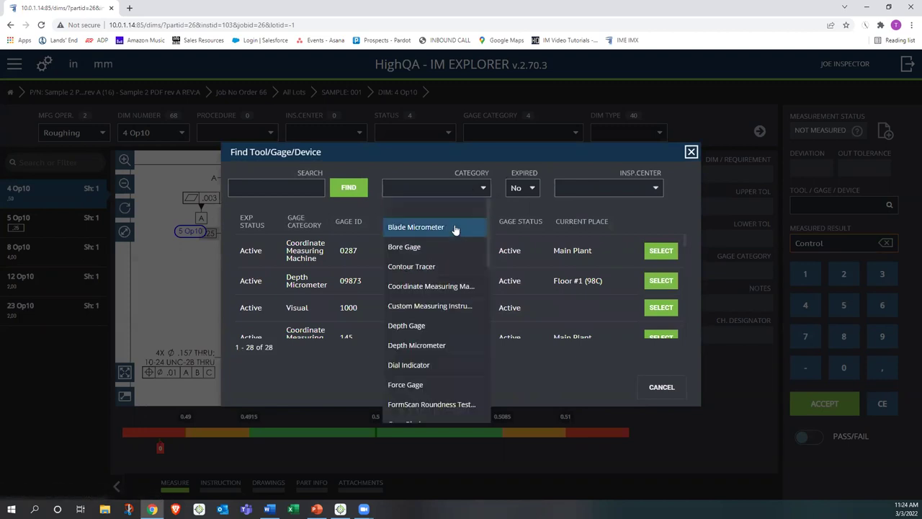
click(454, 227)
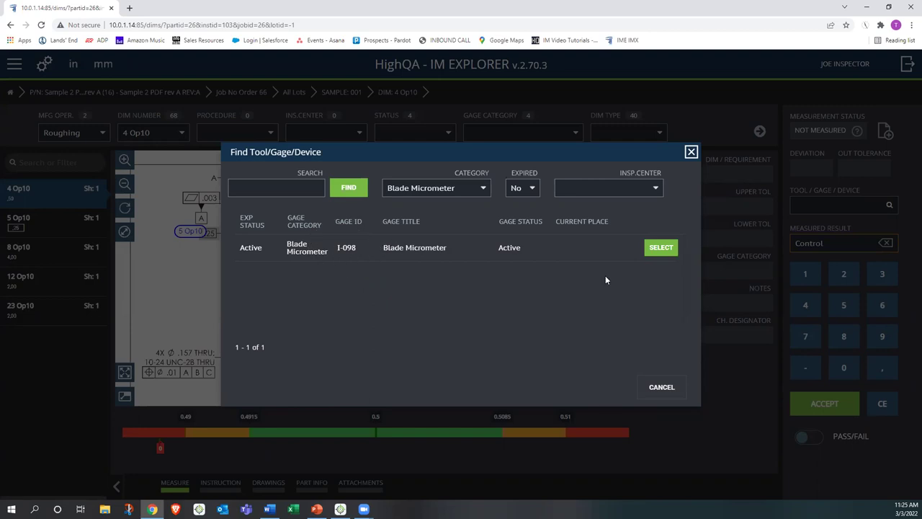
click(659, 247)
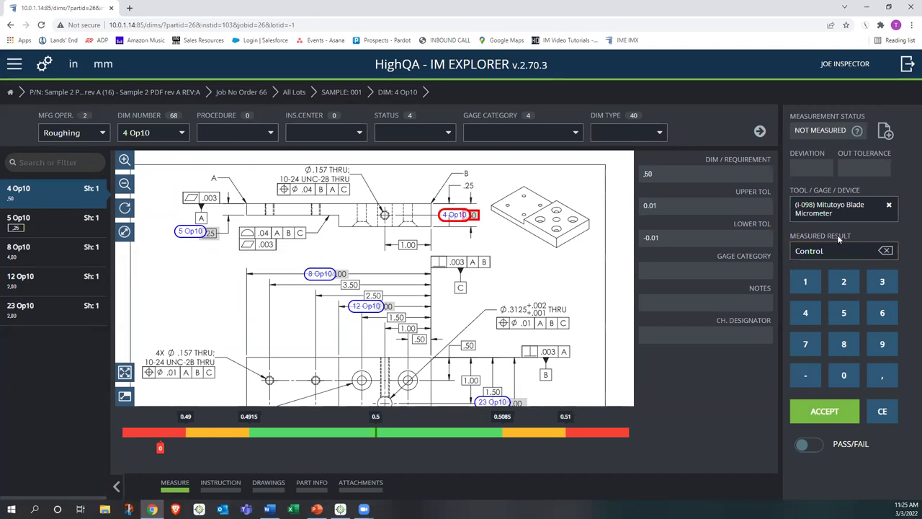
Enter a measured result of 0.50 for dimension 4 Op10 and accept it.
click(886, 251)
click(885, 250)
click(886, 250)
click(886, 251)
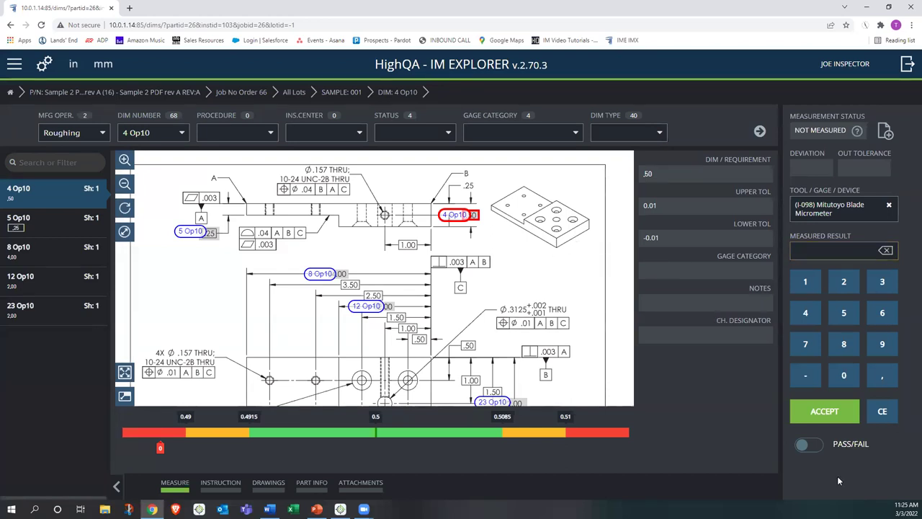
click(880, 377)
click(847, 317)
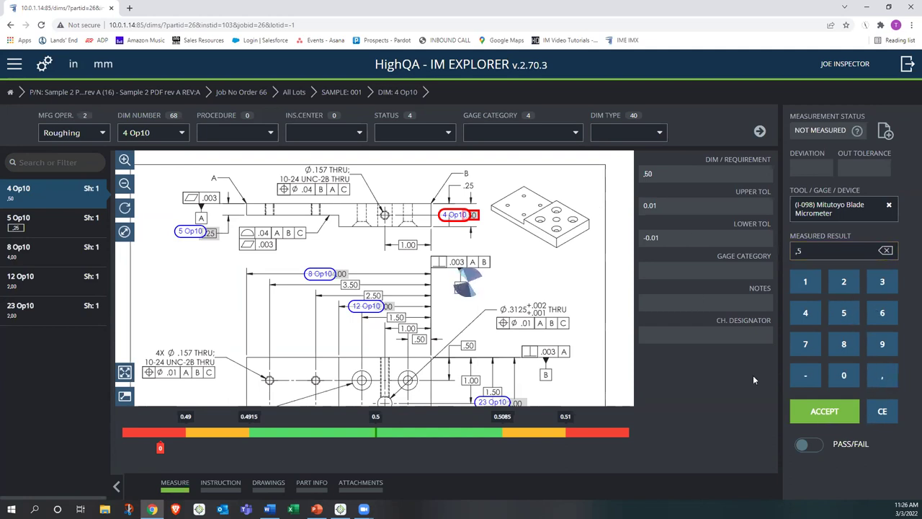
click(824, 410)
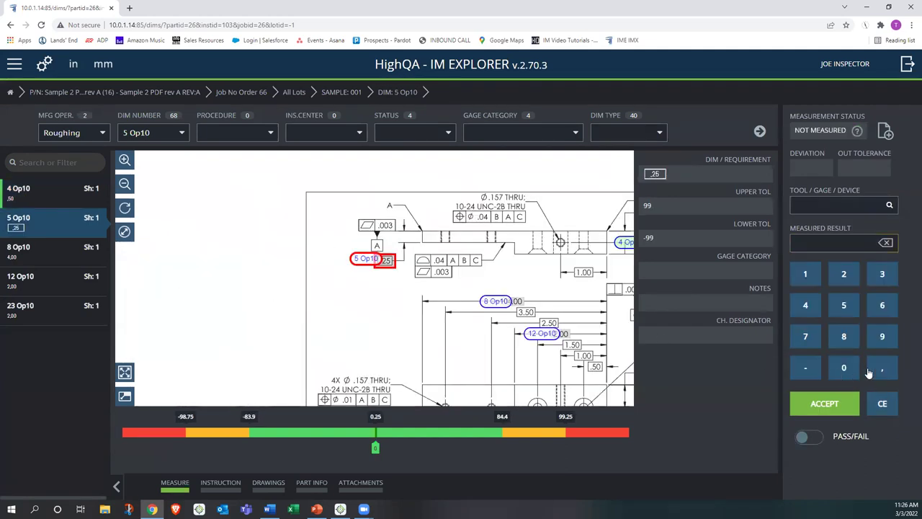
Record 0.25 as the measured result for dimension 5 Op10.
click(883, 369)
click(845, 304)
click(832, 400)
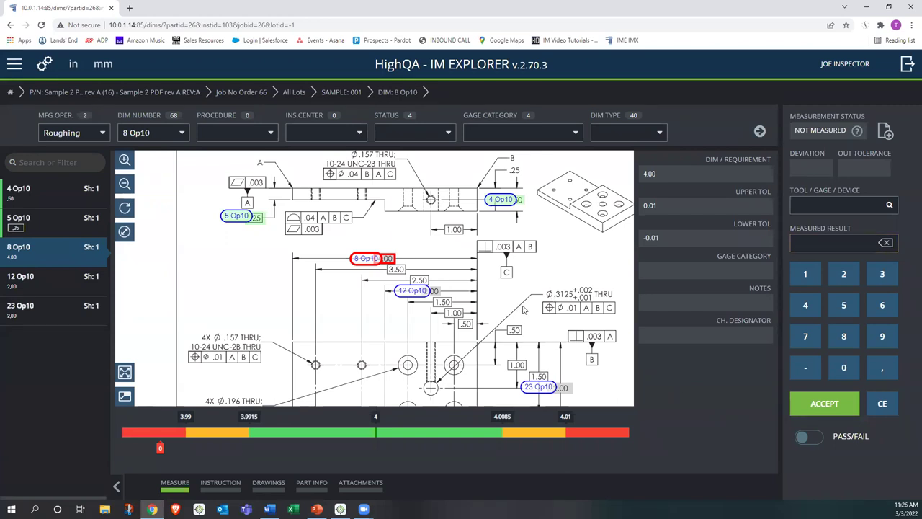
Switch dimension 8 Op10 to pass/fail judging and accept it as PASSED.
click(803, 445)
click(806, 444)
click(805, 438)
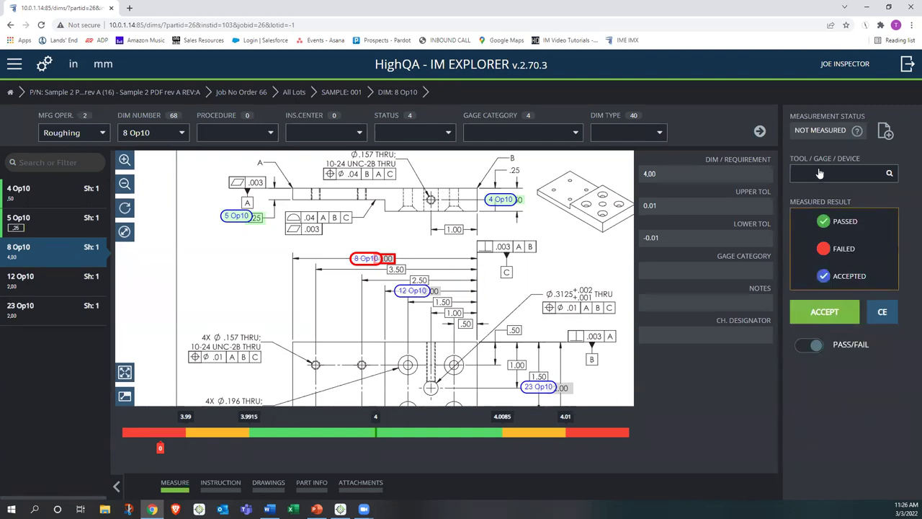
click(832, 223)
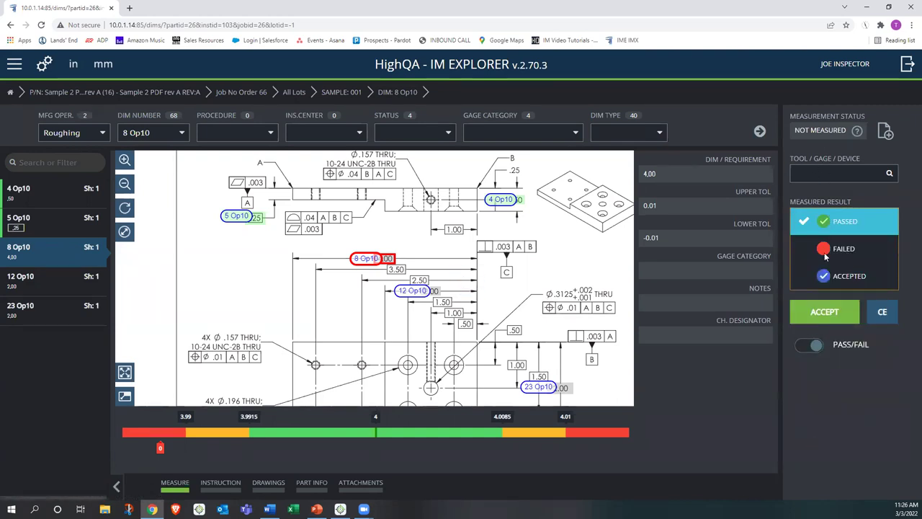
click(825, 313)
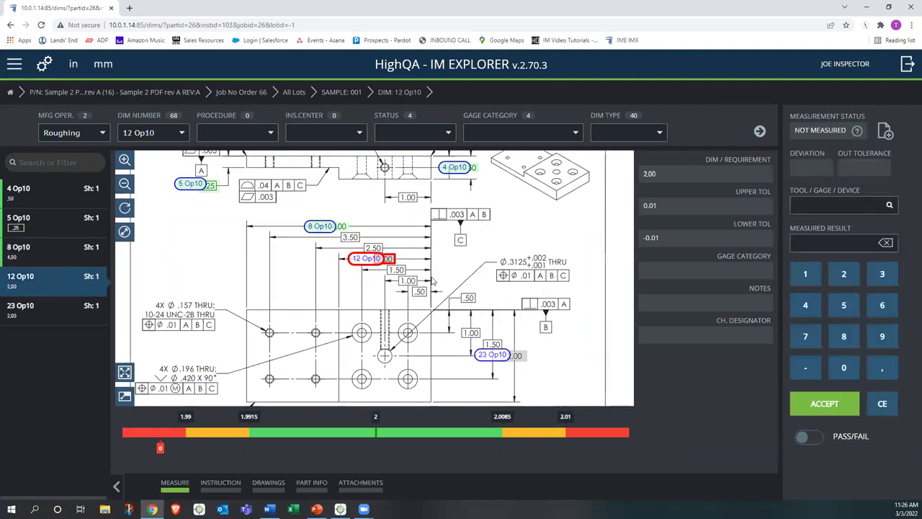
Assign Blade Micrometer I-098 and submit 400 as dimension 12 Op10's measured result.
click(822, 204)
click(474, 188)
click(438, 230)
click(661, 250)
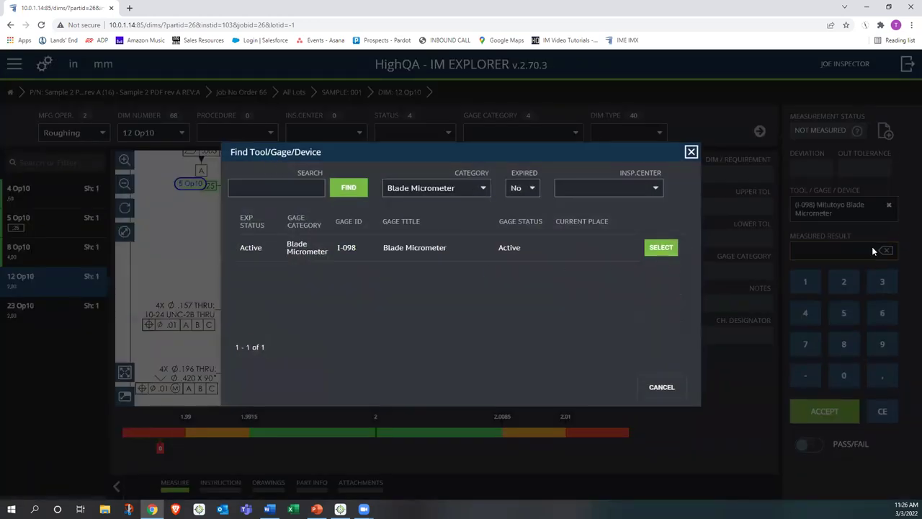
click(838, 256)
text(400)
click(816, 408)
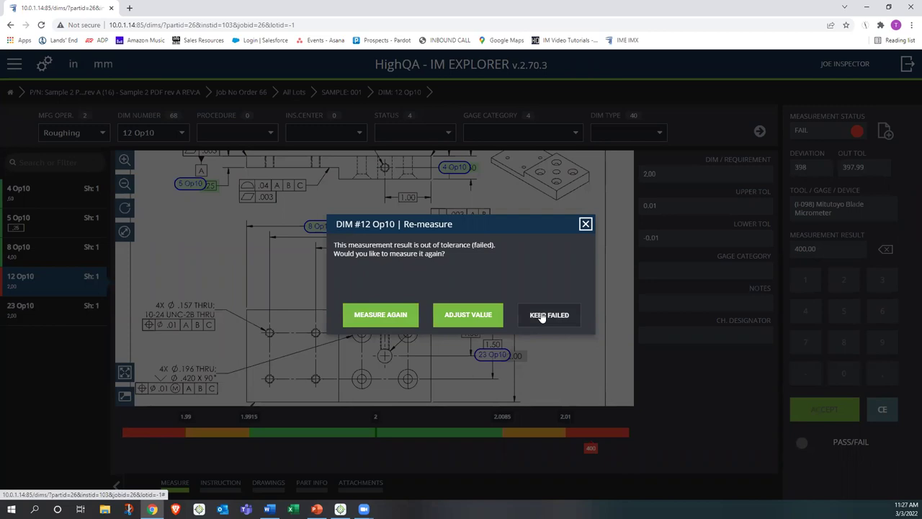
Re-measure 12 Op10 as a passing 2.00, then key in 400 for 23 Op10.
click(367, 315)
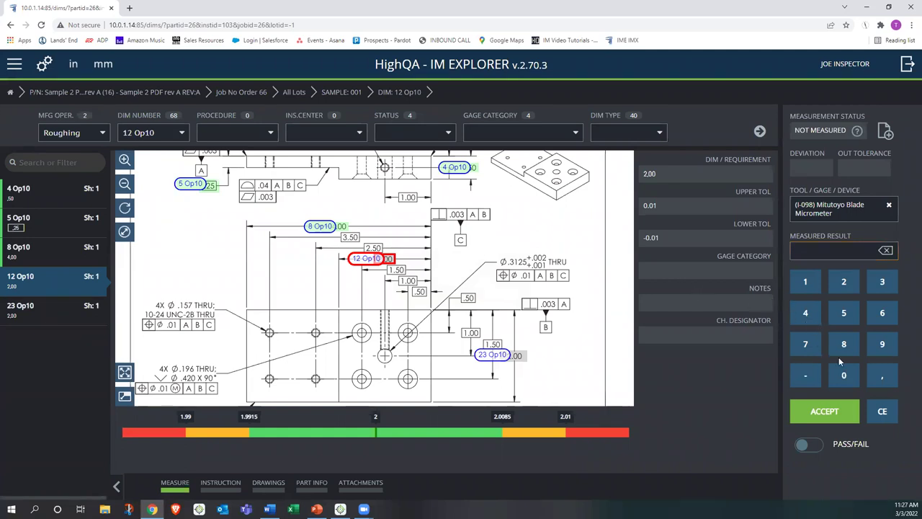
click(843, 281)
click(824, 411)
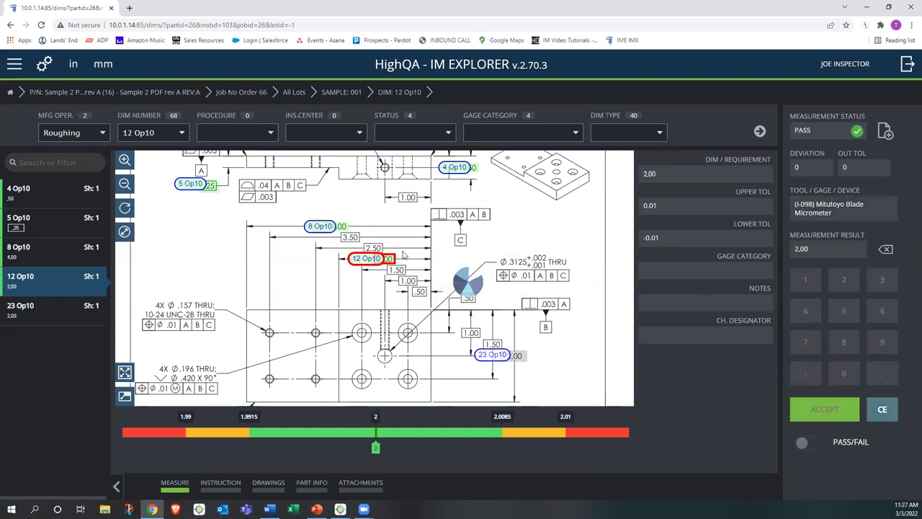
click(816, 317)
click(843, 370)
click(843, 371)
Submit 400 for 23 Op10, keep it failed, and start a new non-conformance.
click(826, 405)
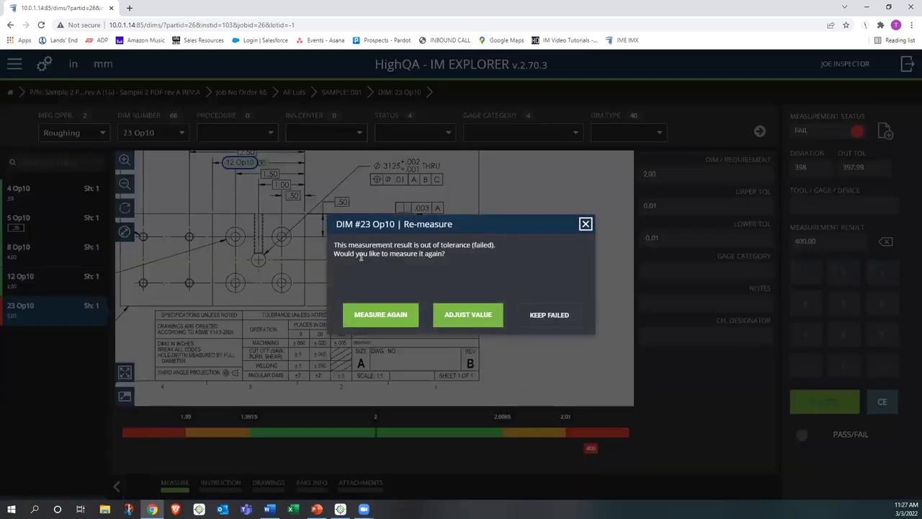
click(539, 318)
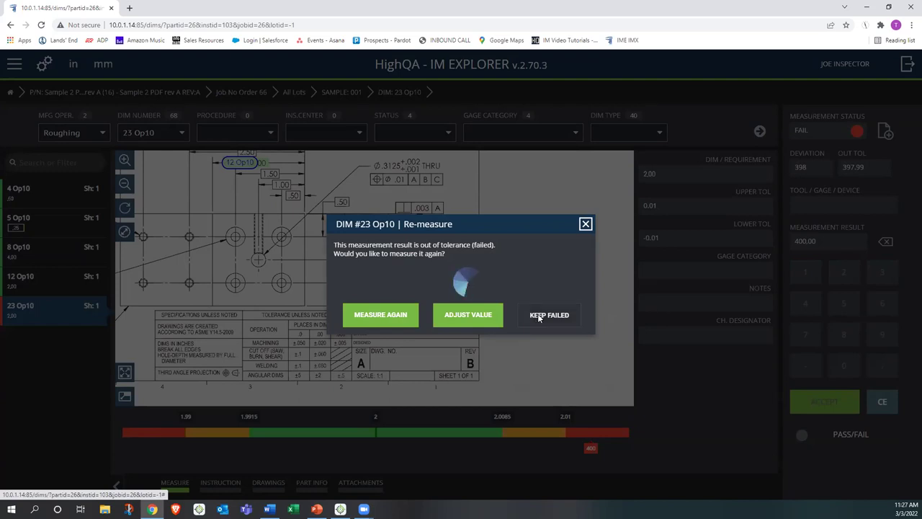
click(233, 124)
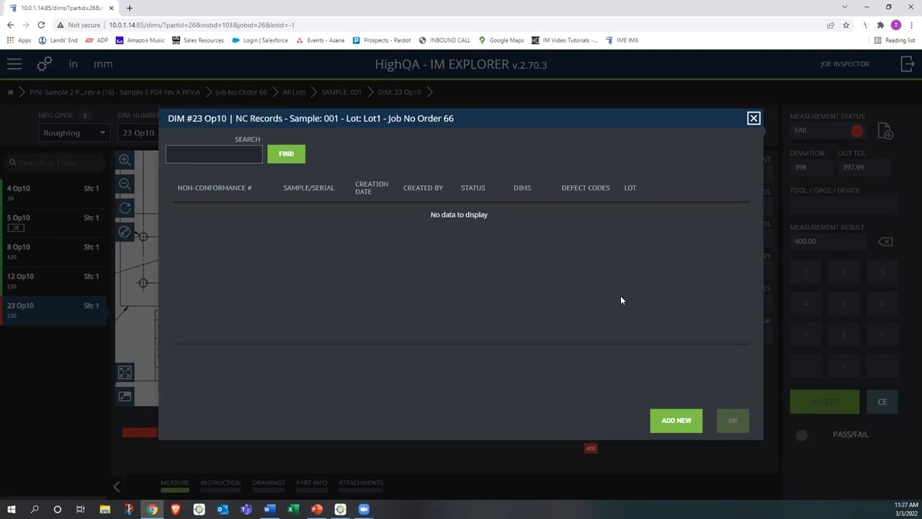
click(670, 422)
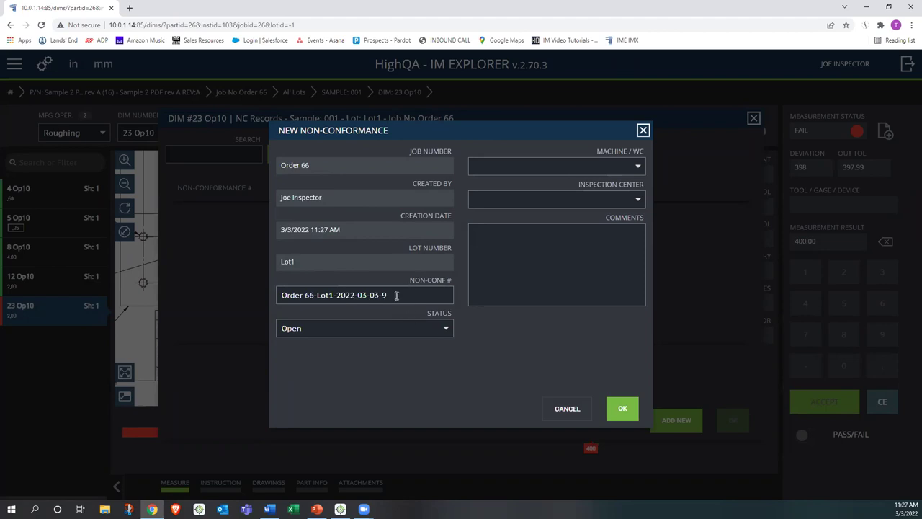
Save the non-conformance as Repair Required on High QA 63 (H63), commented 'scratch'.
click(442, 327)
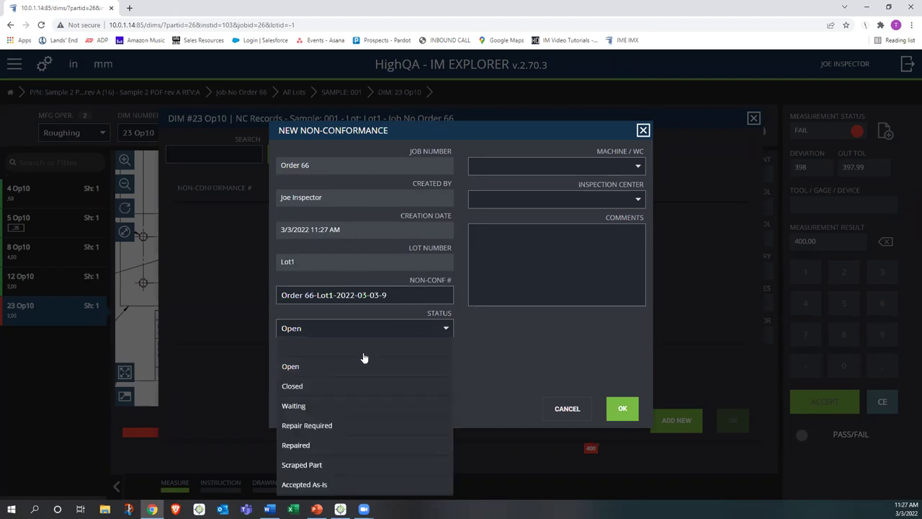
click(348, 432)
click(541, 256)
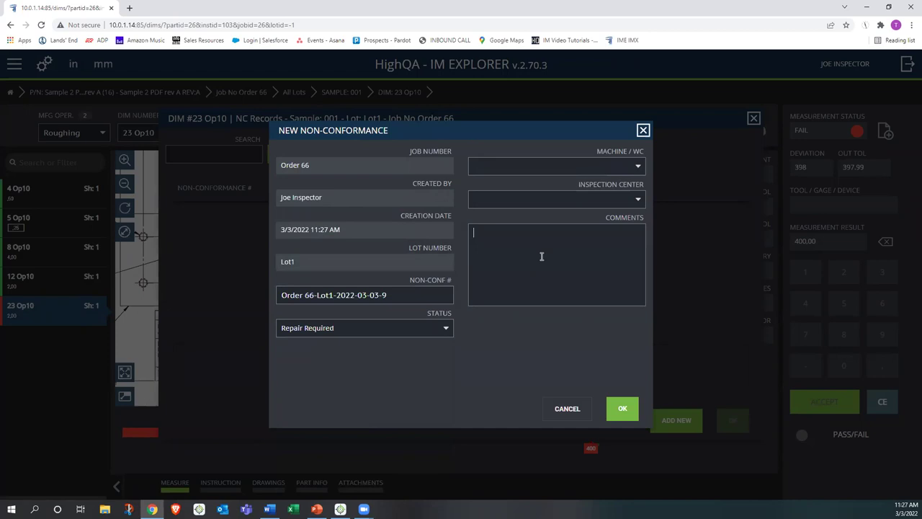
text(scratch)
click(617, 165)
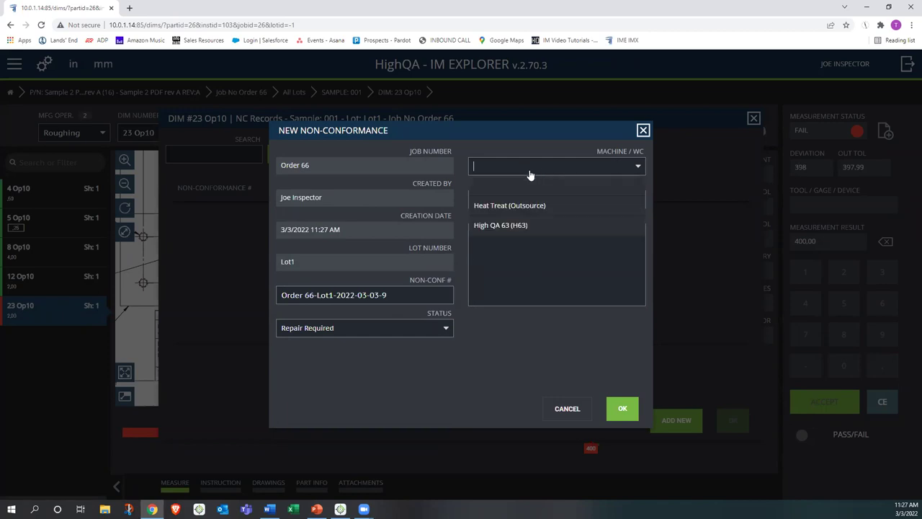
click(511, 224)
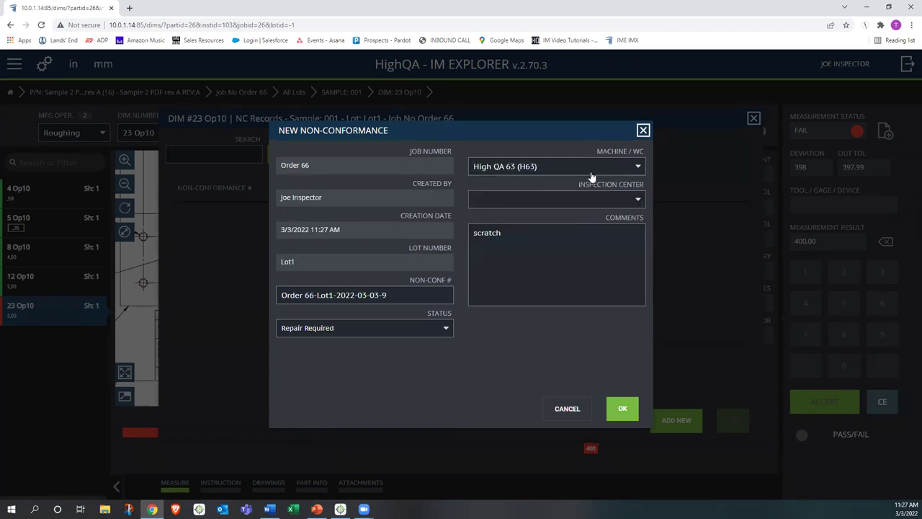
click(624, 409)
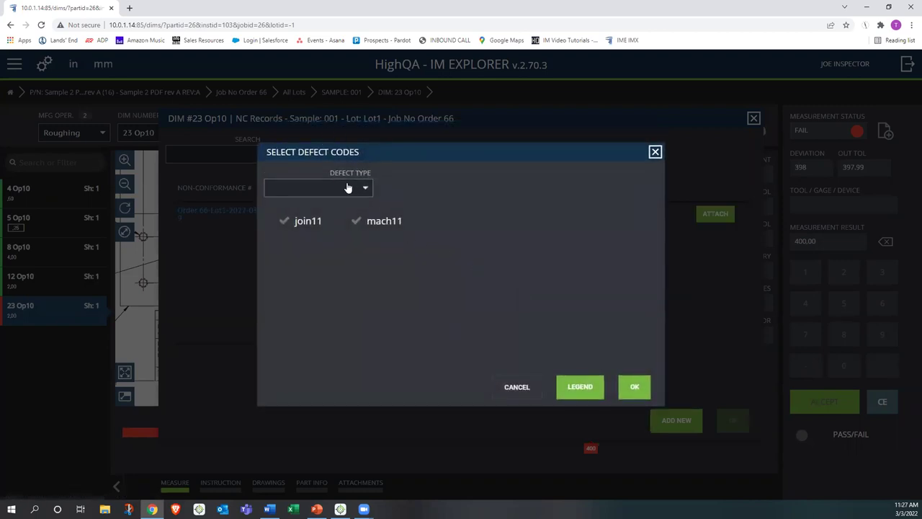
Tag the 23 Op10 non-conformance with Machining defect code mach11 and close the records.
click(364, 189)
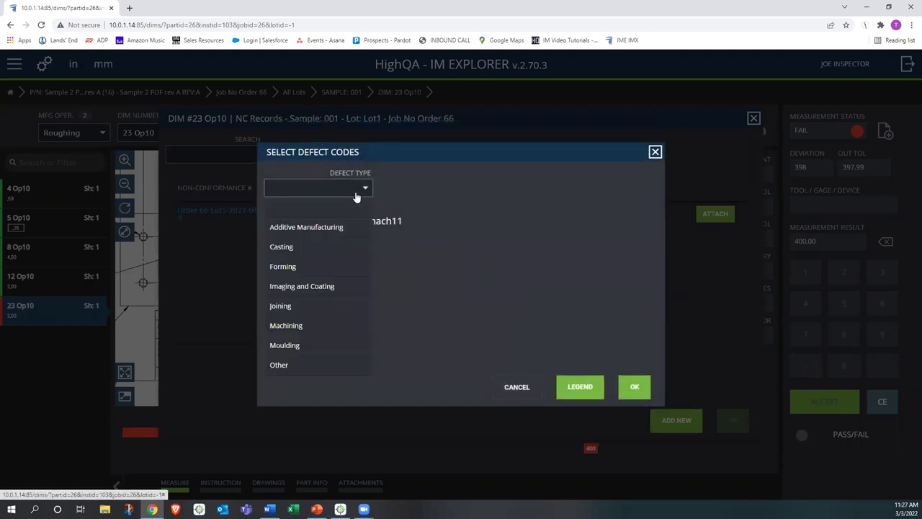
click(299, 324)
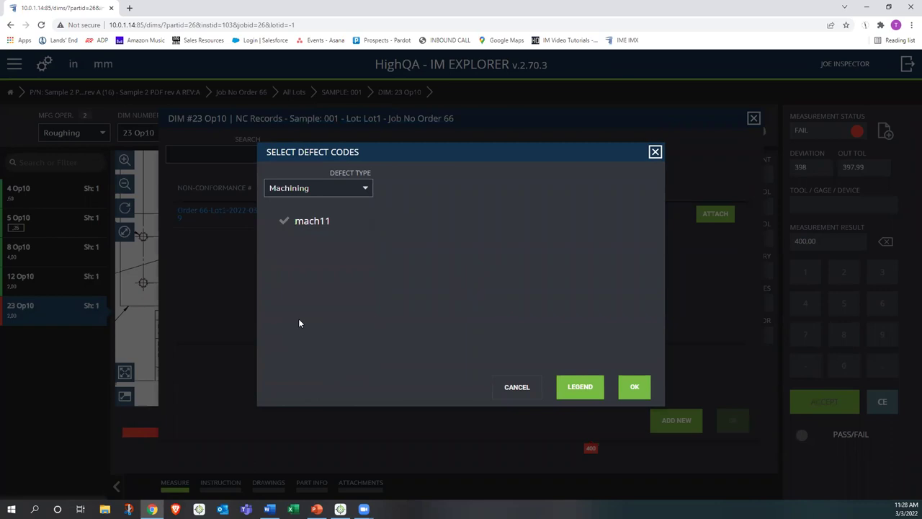
click(312, 224)
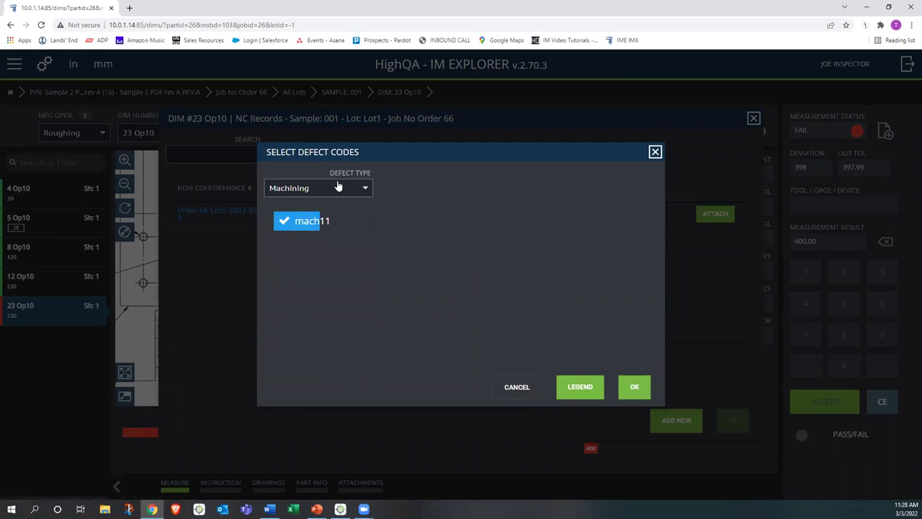
click(643, 394)
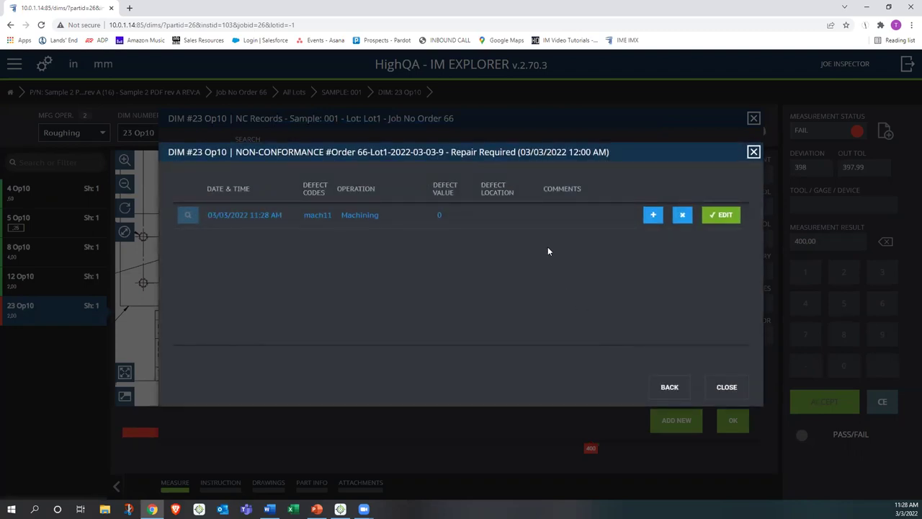
click(723, 387)
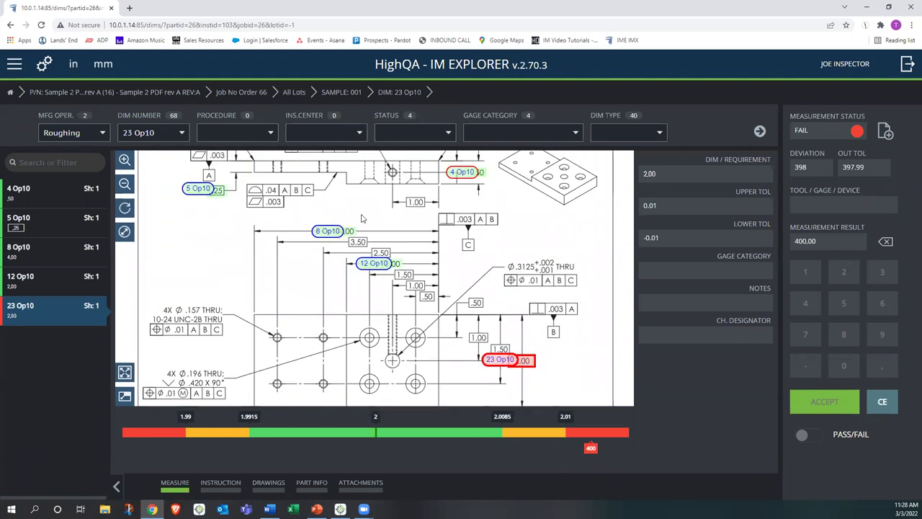
Switch the manufacturing operation to Finished Part and select thread dimension 2.2.
click(101, 134)
click(83, 170)
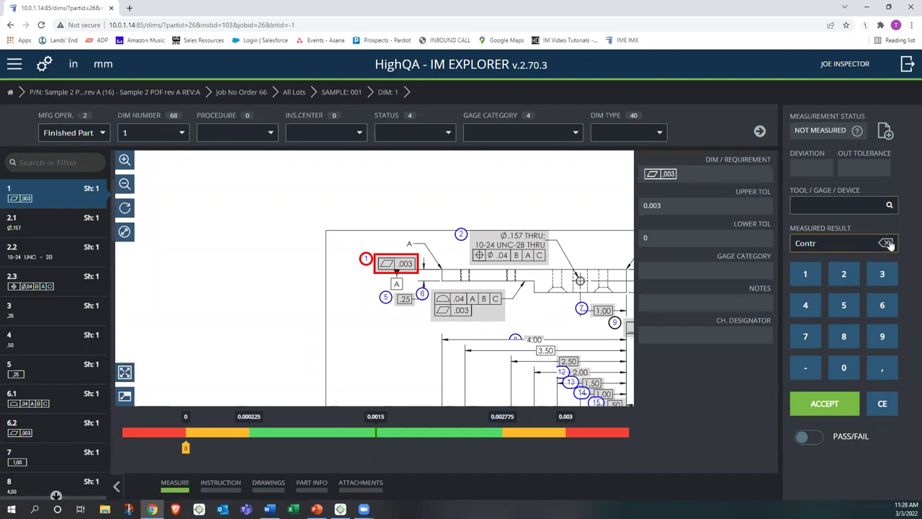
drag(533, 195, 387, 186)
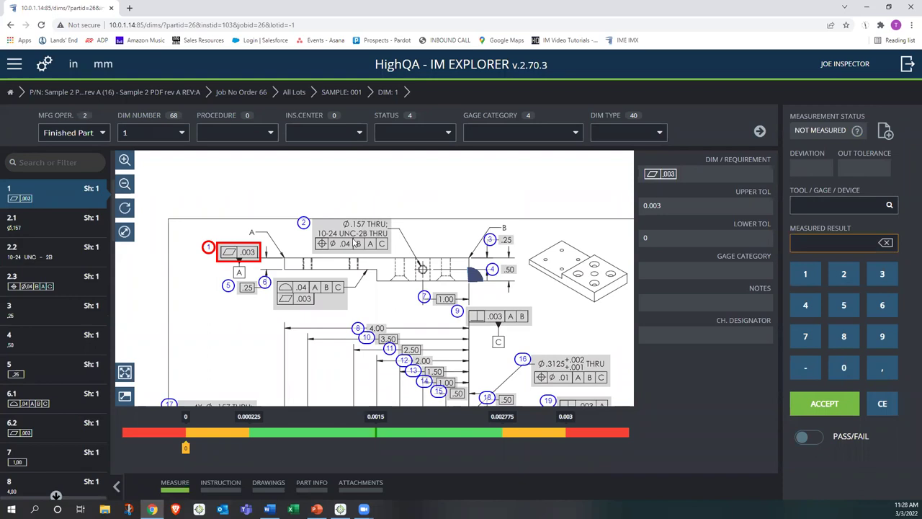
click(322, 239)
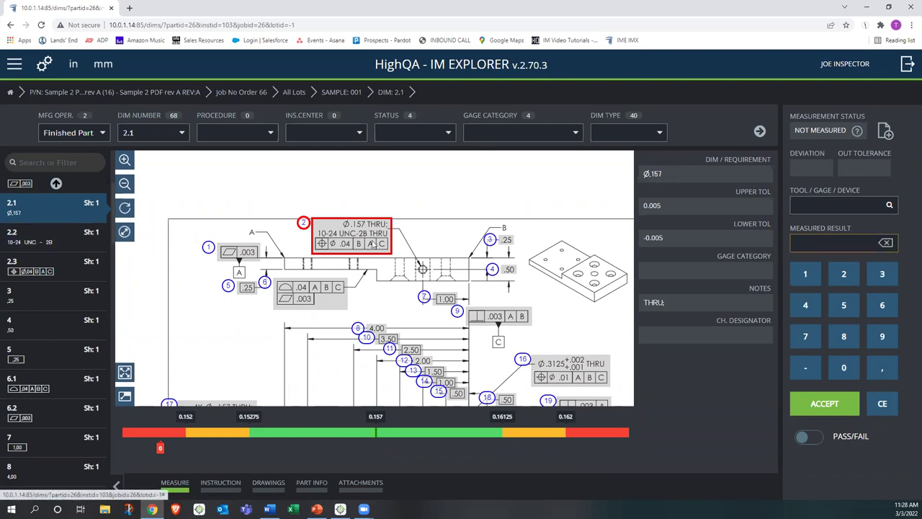
drag(379, 279, 367, 266)
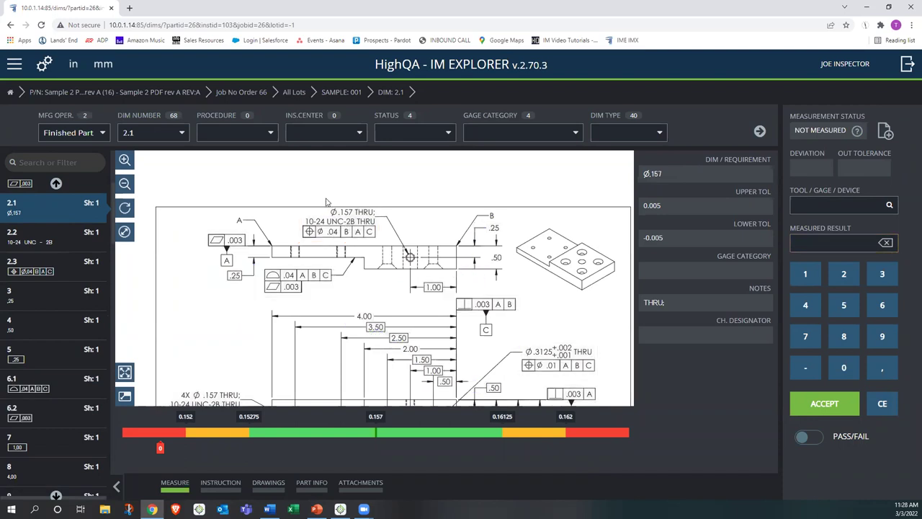
click(29, 235)
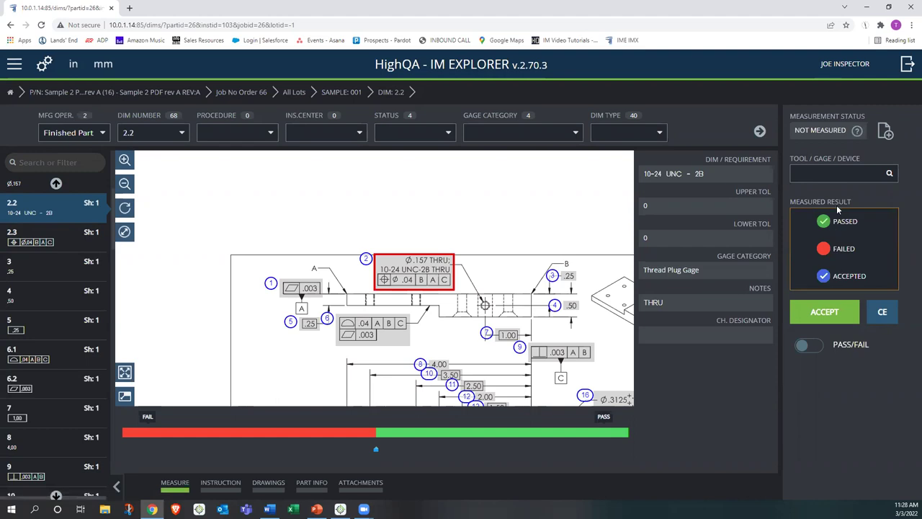
Record dimension 2.2 as passed with KATO Thread Gage 4251, then select dimension 16.1.
click(835, 172)
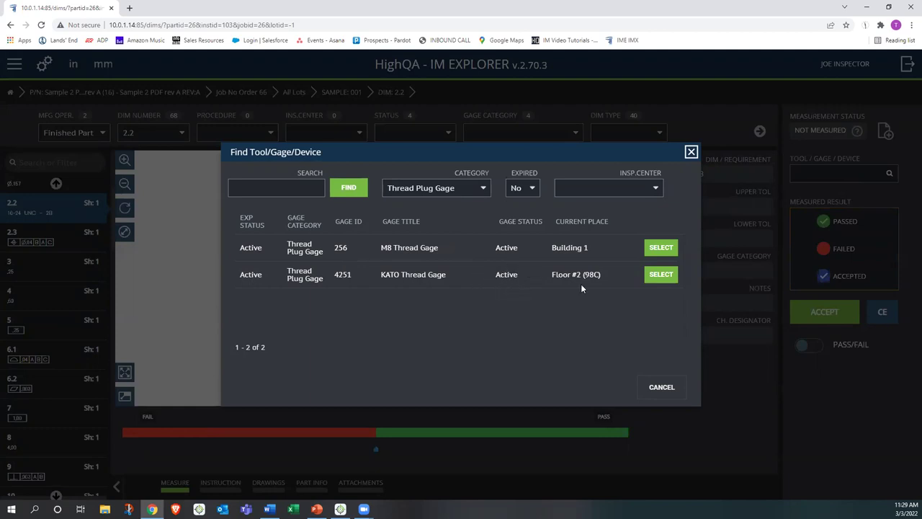
click(661, 274)
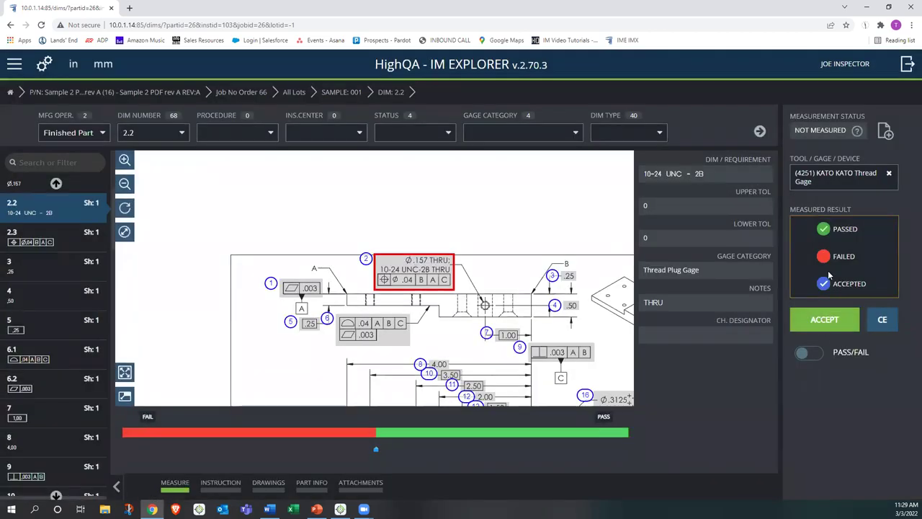
click(839, 233)
click(826, 325)
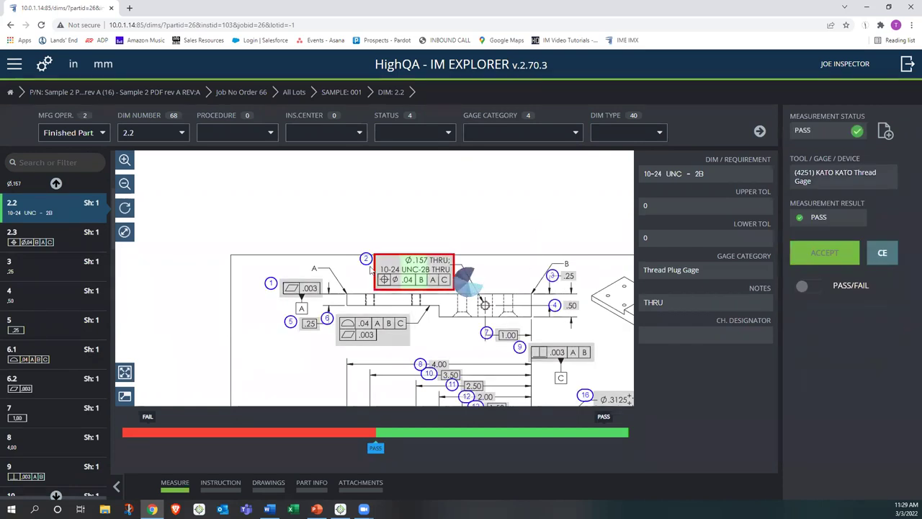
mouse_move(568, 353)
mouse_down()
mouse_move(508, 337)
mouse_move(358, 243)
mouse_up()
click(407, 283)
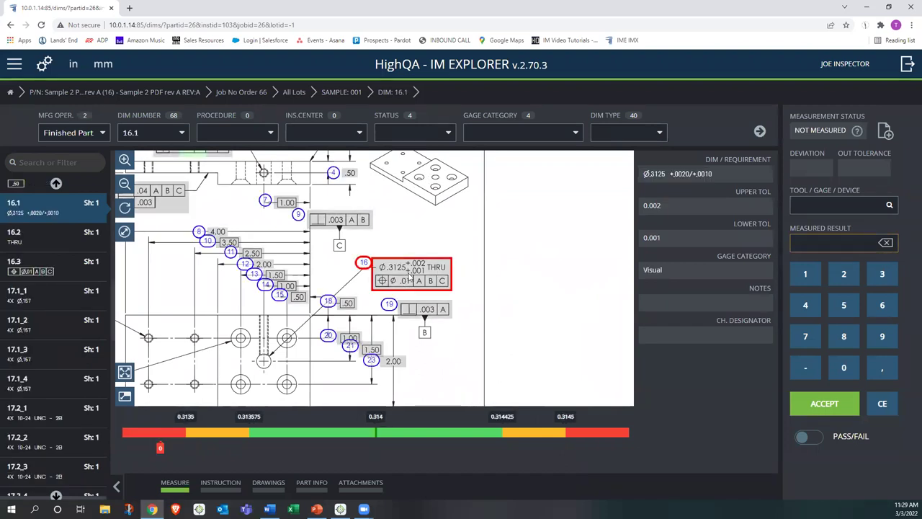
Record dimension 16.2 as passed using the Visual Inspection gage.
click(48, 240)
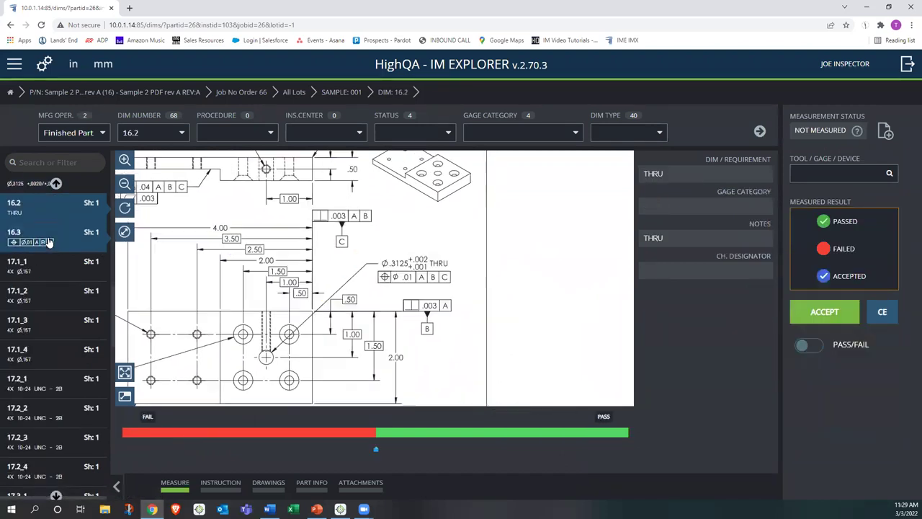
click(819, 172)
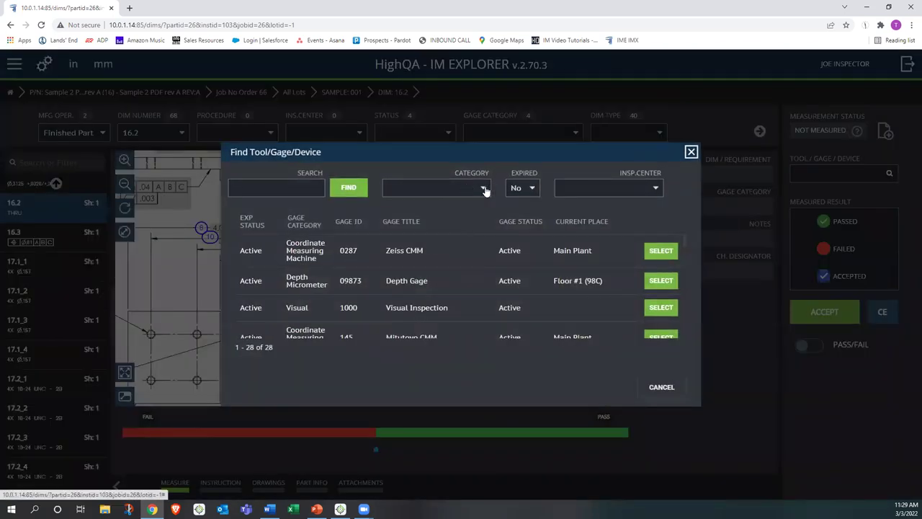
click(481, 188)
scroll(465, 250, down, 3)
scroll(466, 250, down, 3)
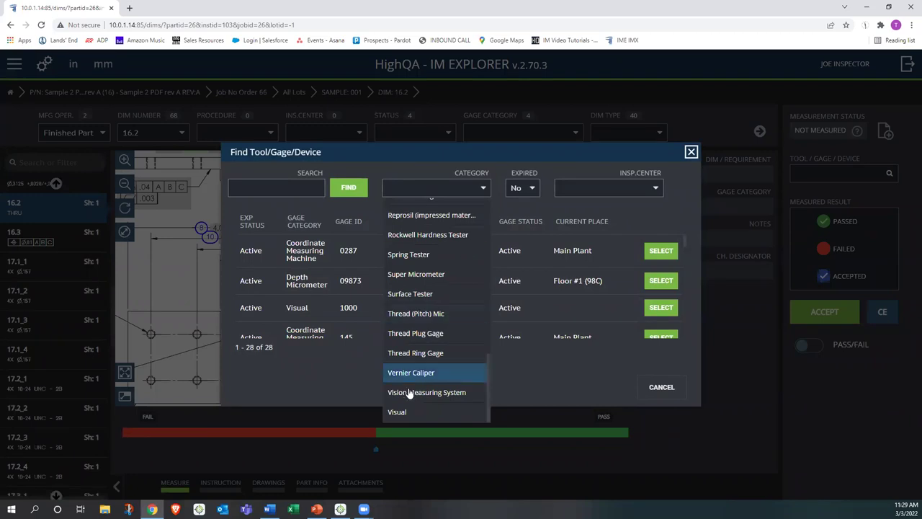
click(409, 410)
click(653, 248)
click(846, 223)
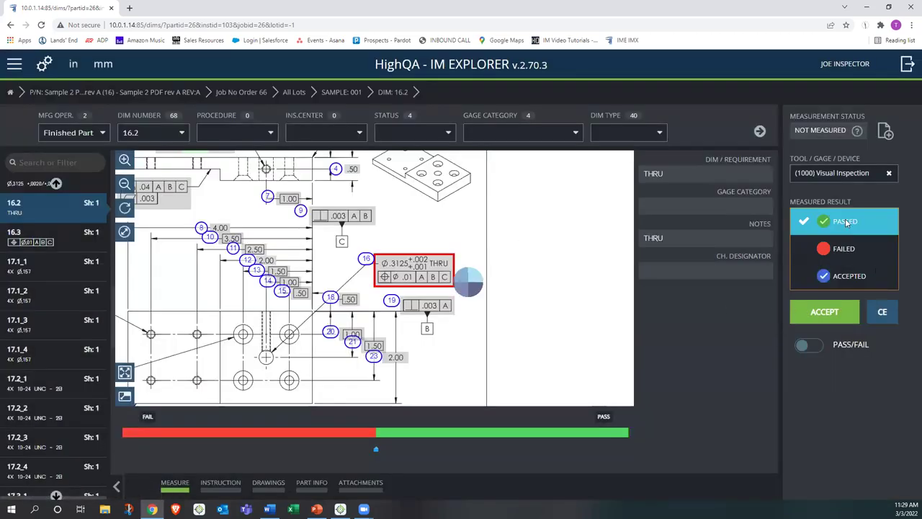
click(813, 313)
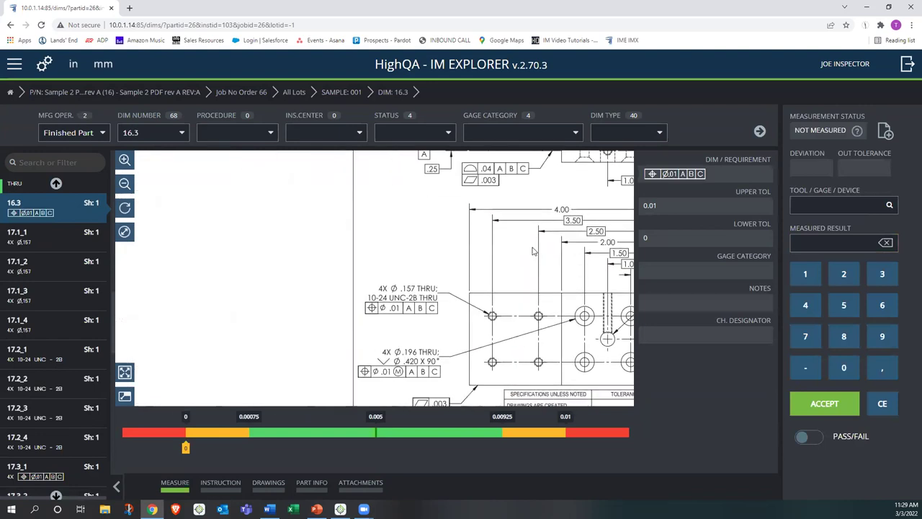
Select dimension 17.1_1, then bring up thread dimension 17.2_1.
click(453, 290)
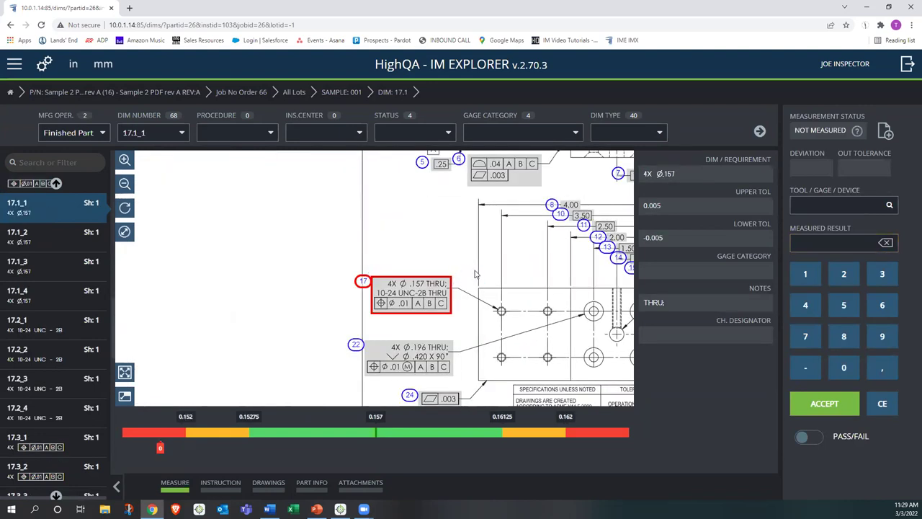
drag(475, 273, 433, 249)
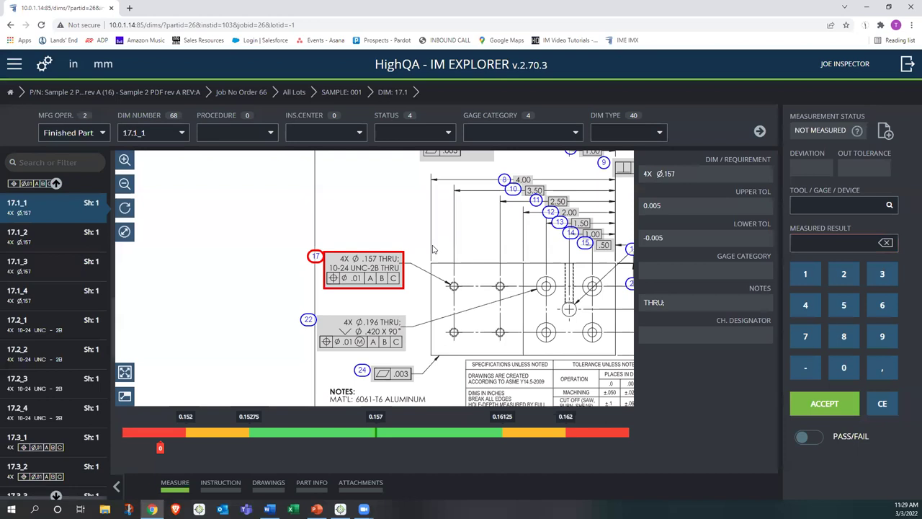
click(67, 335)
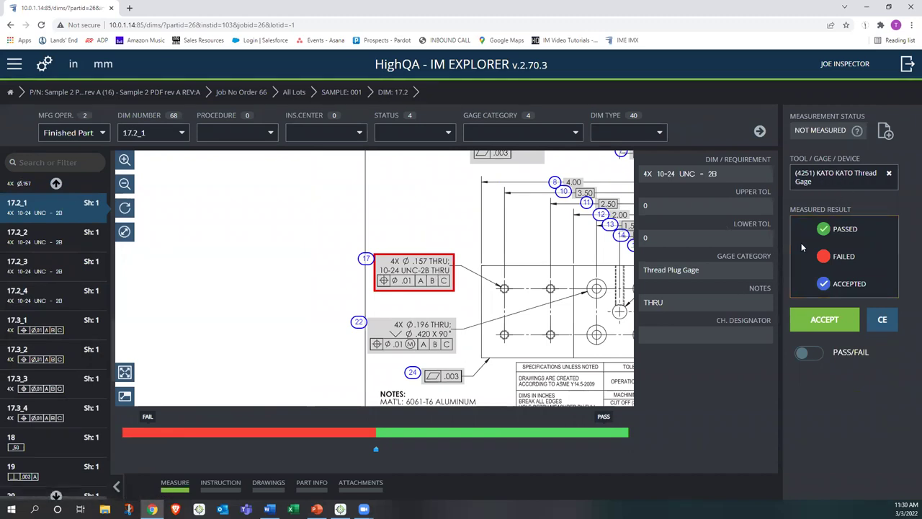
Record thread dimensions 17.2_1 through 17.2_4 as passed.
click(848, 228)
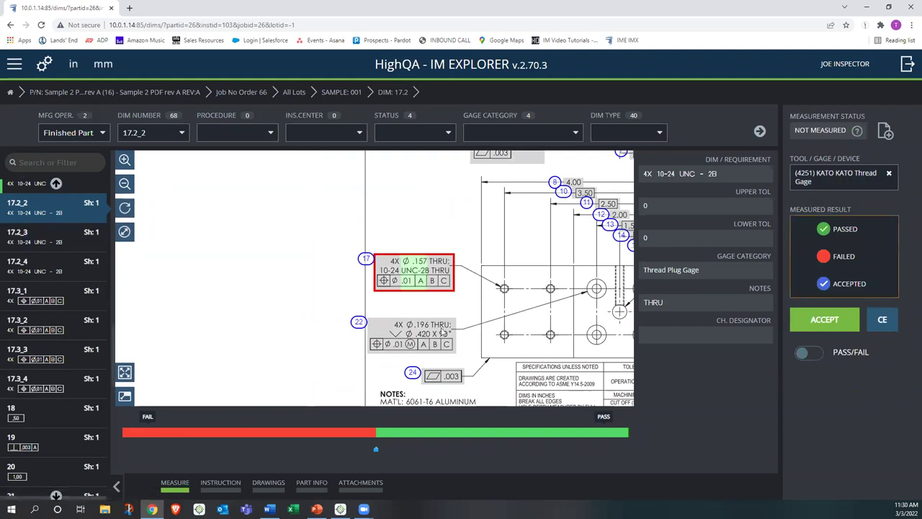
click(833, 229)
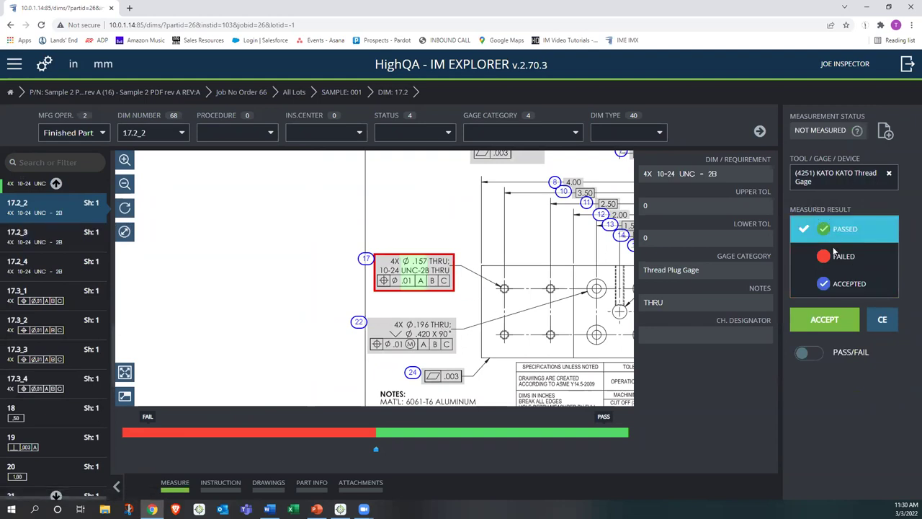
click(831, 320)
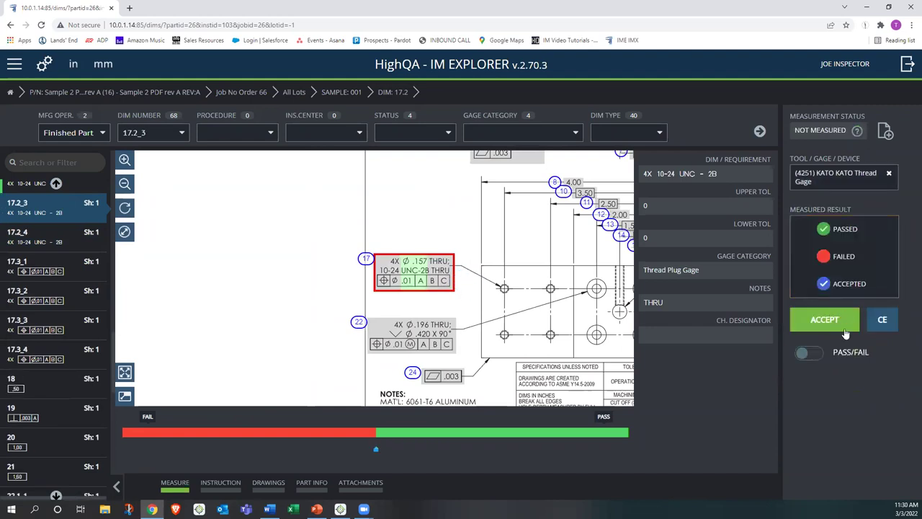
click(836, 234)
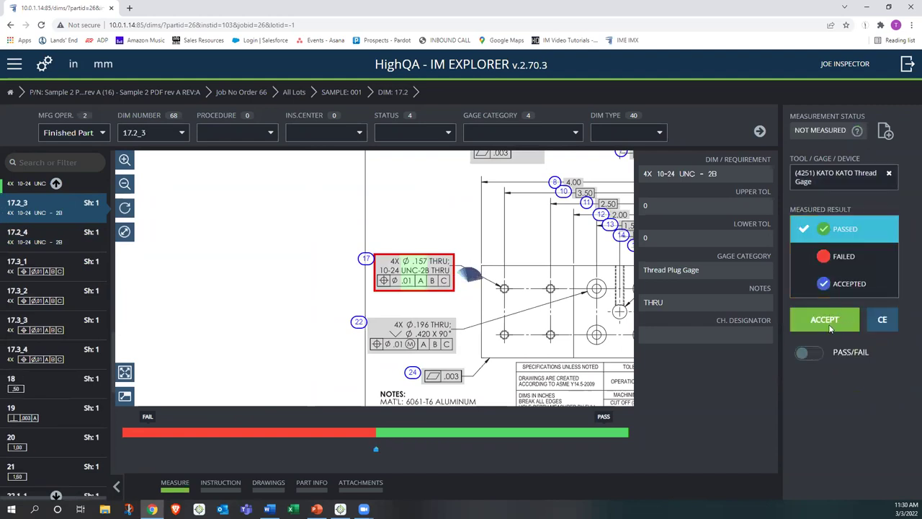
click(828, 322)
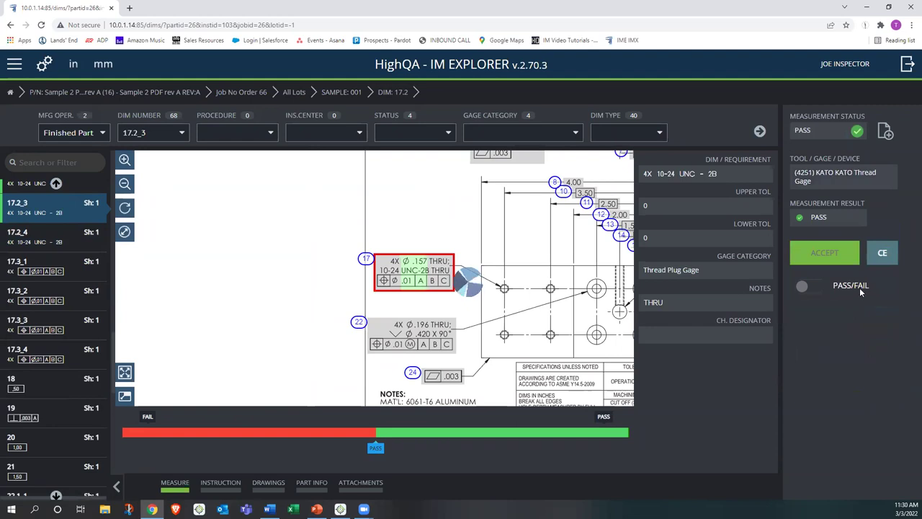
click(844, 230)
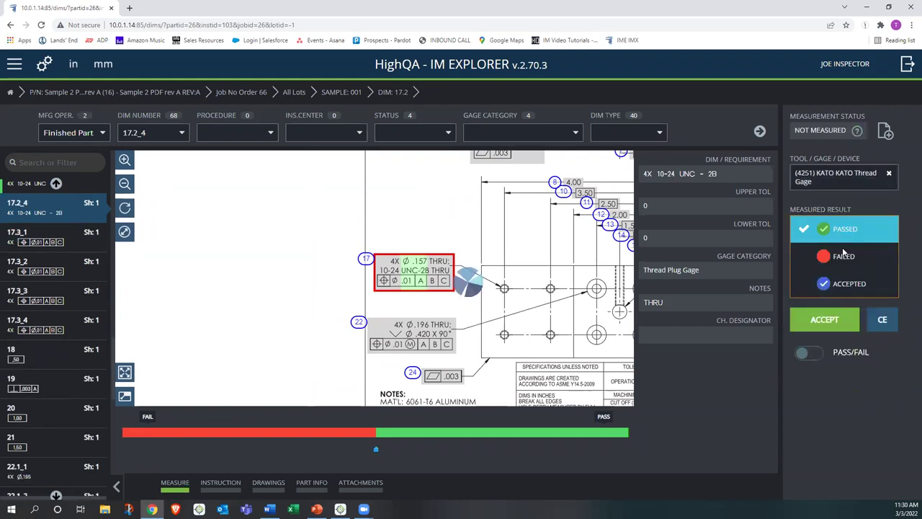
click(834, 319)
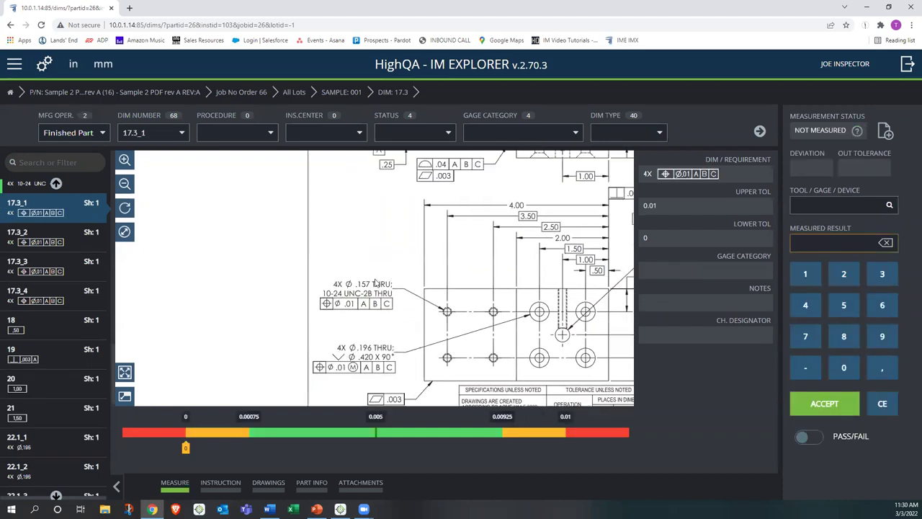
Switch IM Explorer to the Roughing operation, then minimise the browser to show Inspection Manager.
click(124, 185)
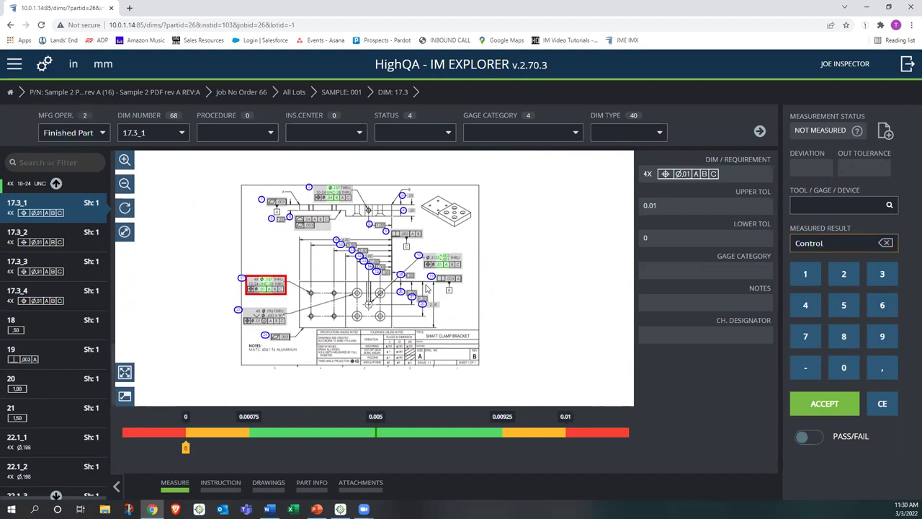
click(100, 132)
click(77, 192)
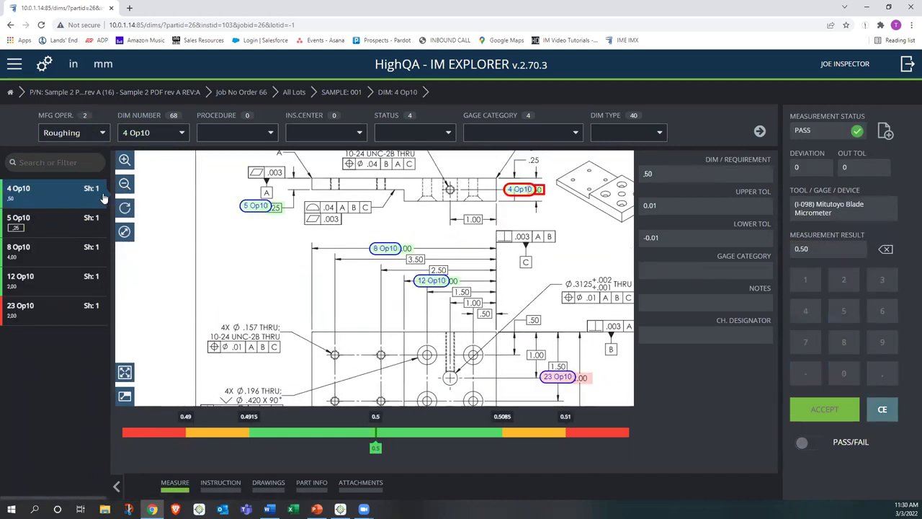
click(125, 184)
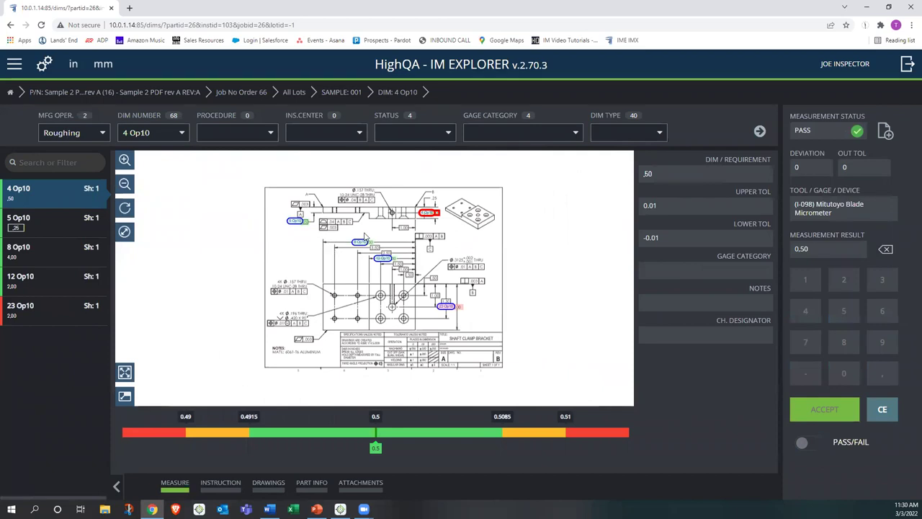
click(869, 7)
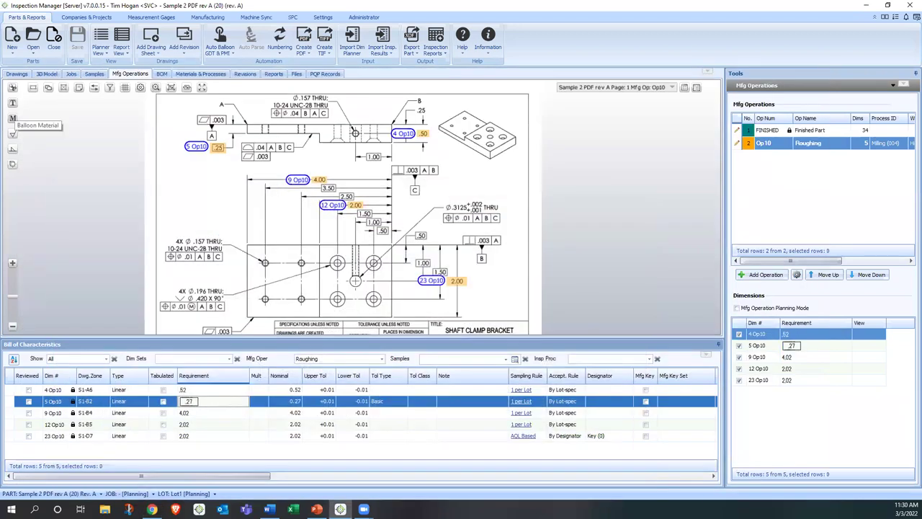
Load part Sample 2 PDF rev A (16) from recent parts and show the Import Insp. Results options.
click(36, 49)
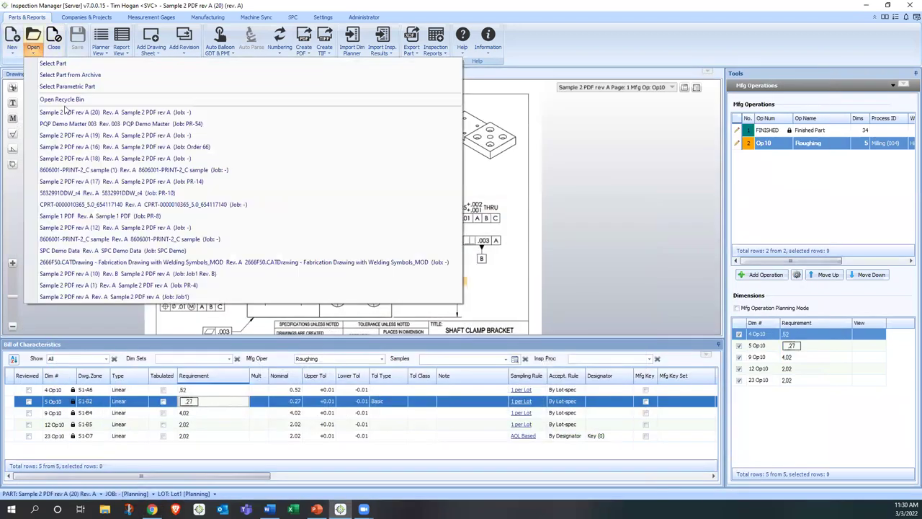
click(85, 147)
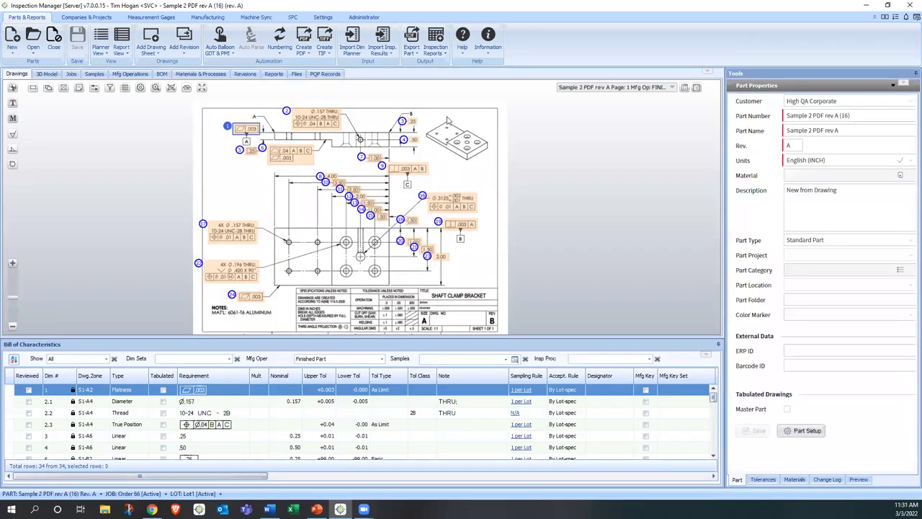
click(391, 54)
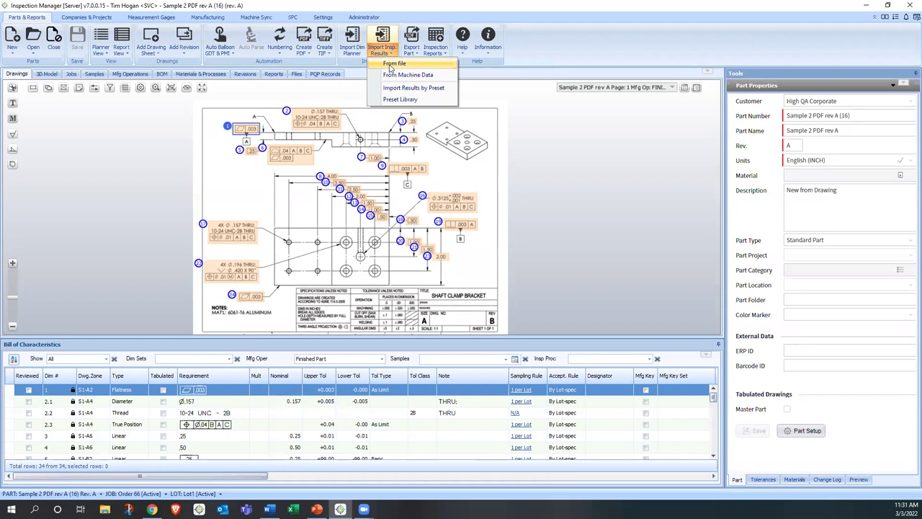
Import Sample results - 16_17_web.csv from file as inspection results for sample 001.
click(390, 65)
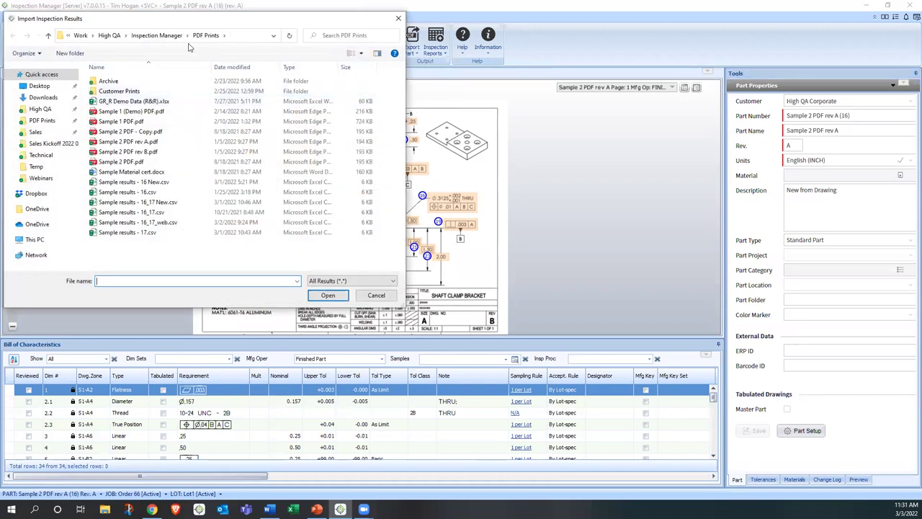
double_click(165, 222)
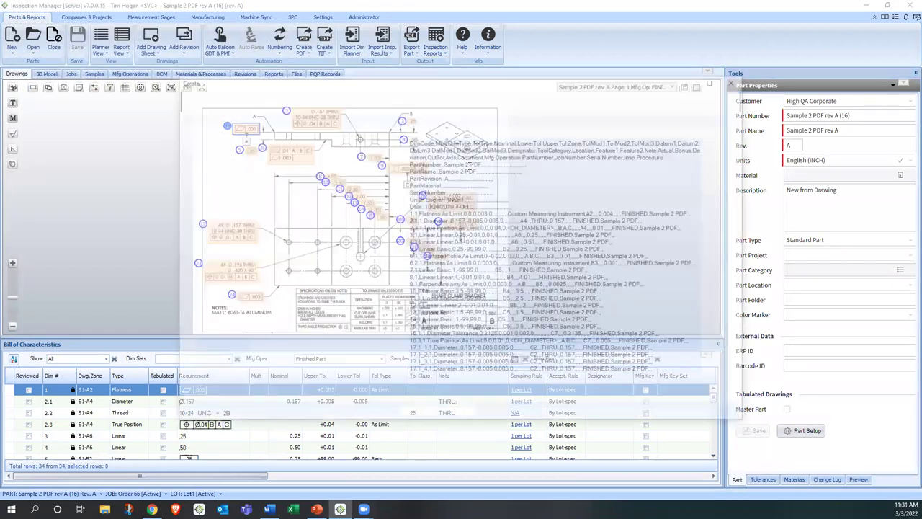
drag(436, 225, 633, 345)
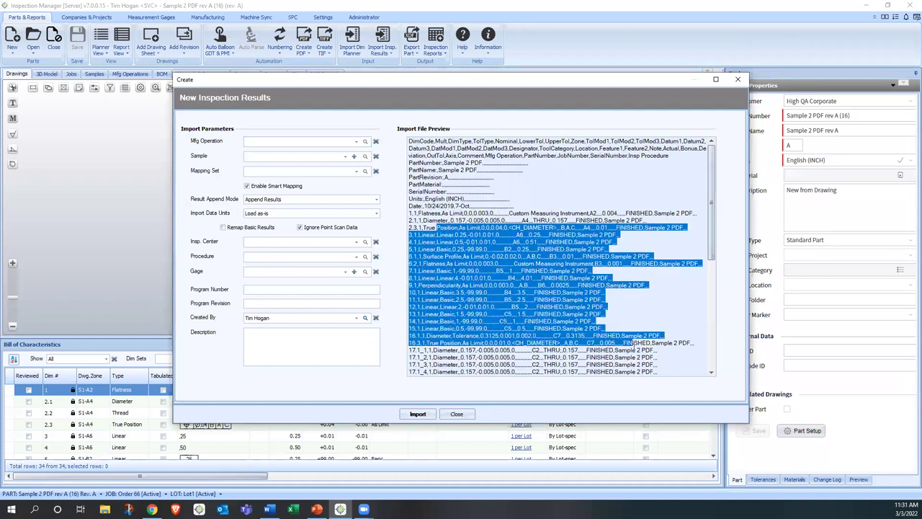
click(345, 157)
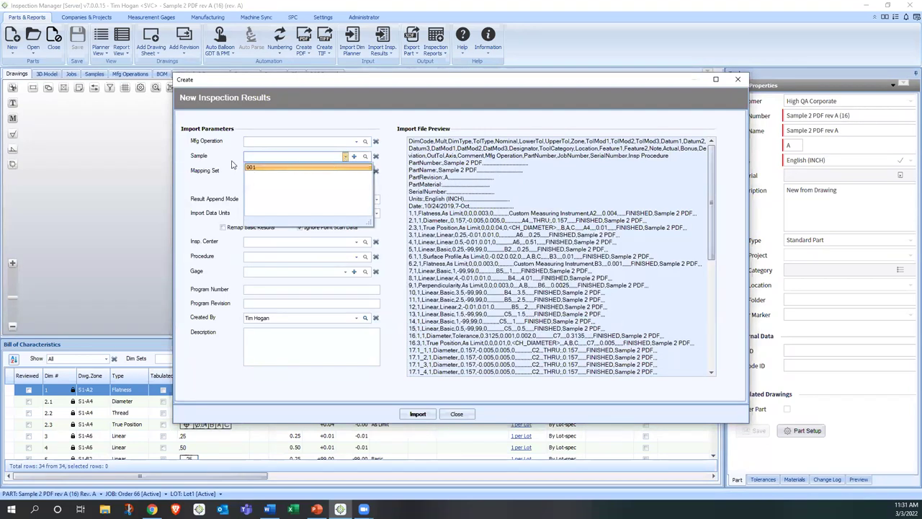
click(252, 167)
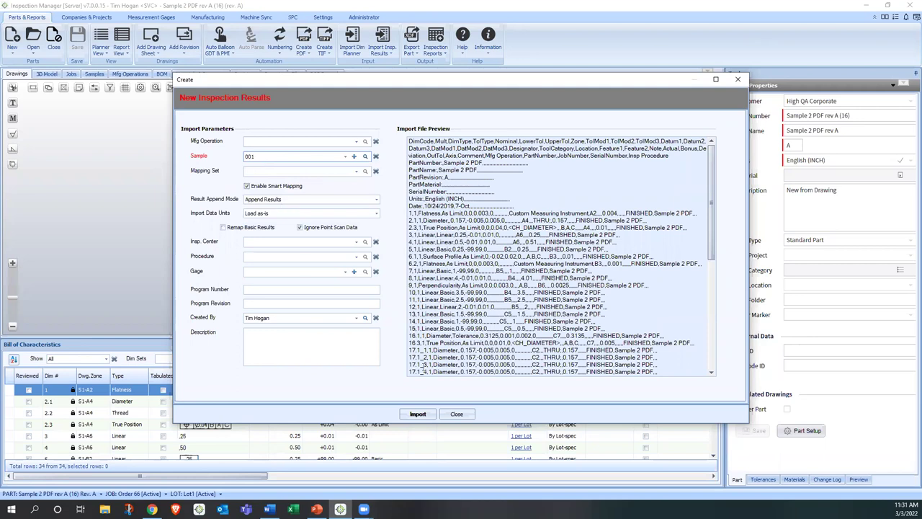
click(418, 413)
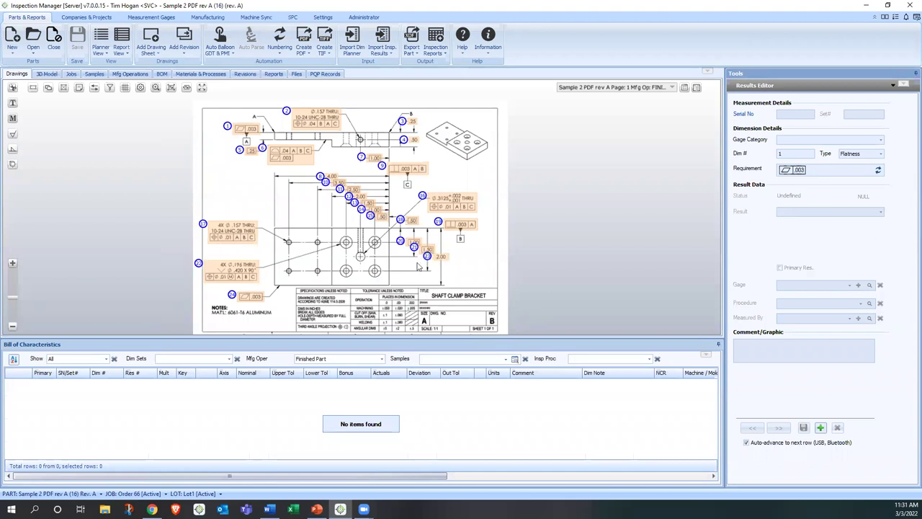
Display sample 001 (1) - Lot1 results and frame the coloured pass/fail balloons on the drawing.
click(505, 359)
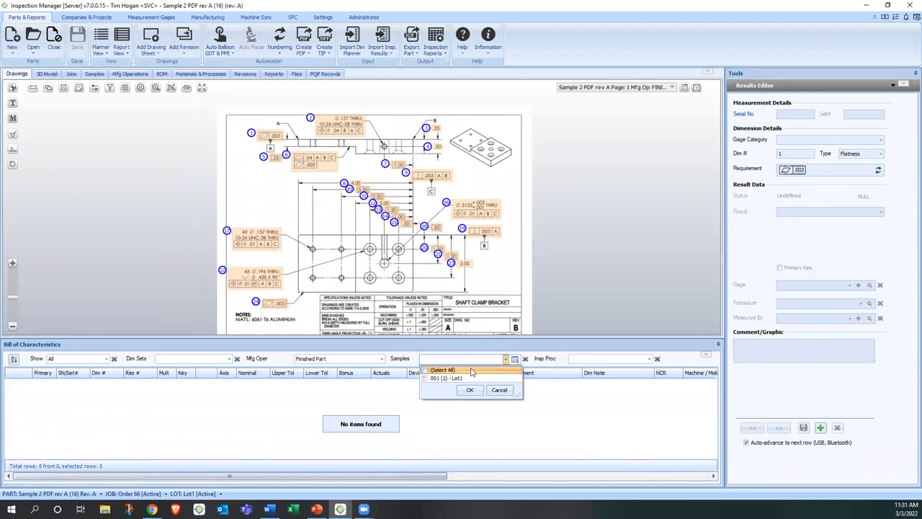
click(474, 393)
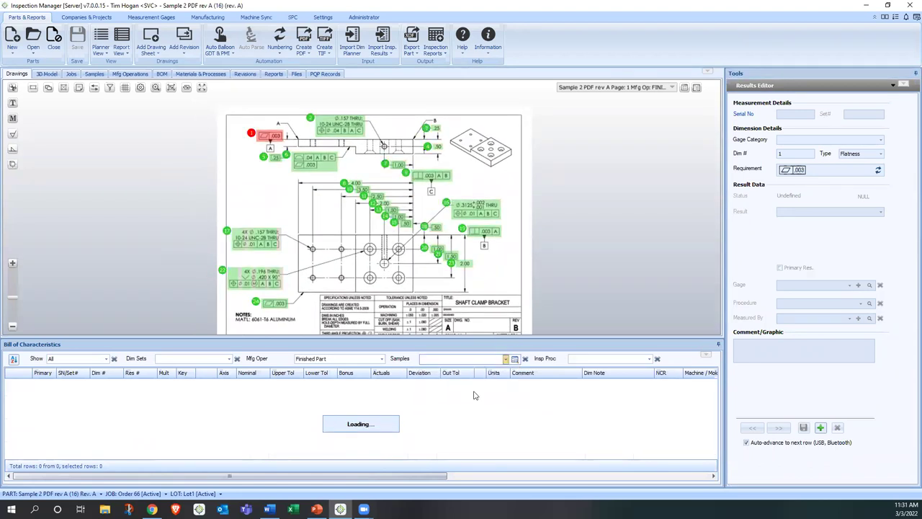
drag(303, 195, 310, 242)
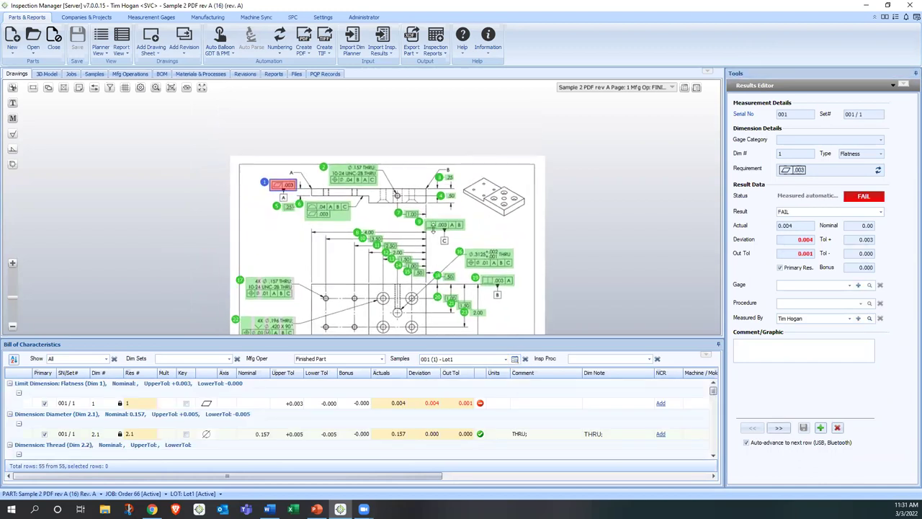
scroll(375, 207, up, 1)
scroll(376, 207, up, 1)
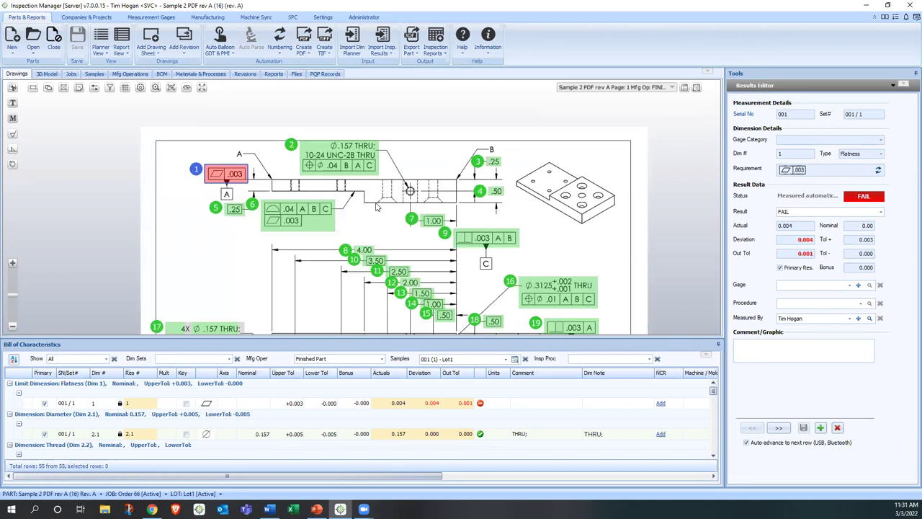
drag(380, 226, 386, 240)
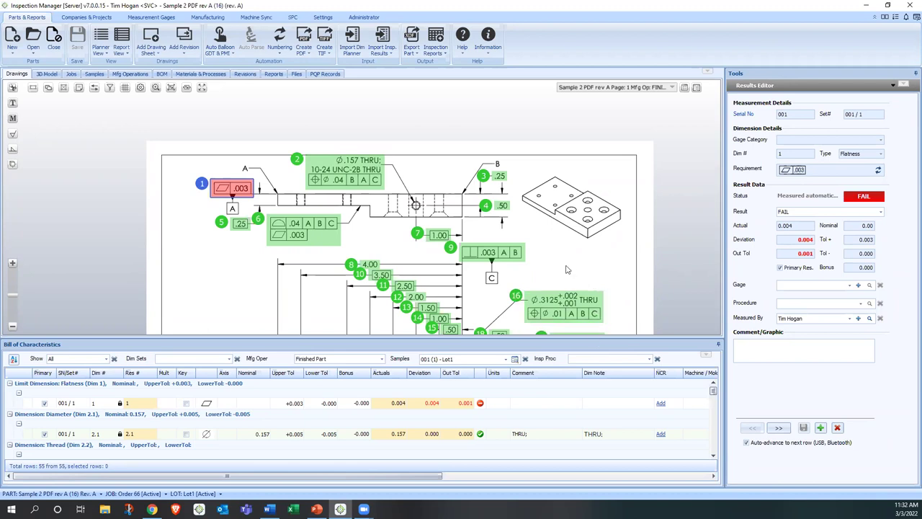
Create a new Single Piece FAI report for sample 001 of Sample 2 PDF rev A.
click(436, 47)
click(448, 75)
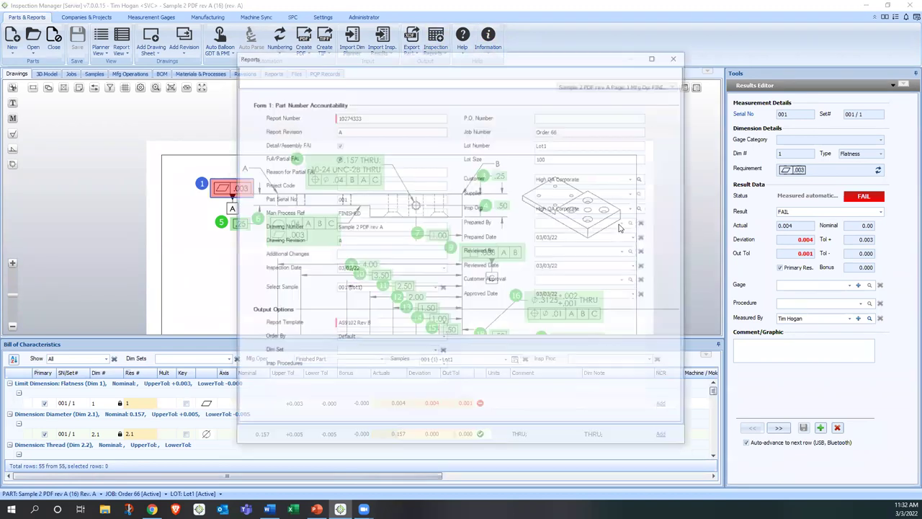
click(353, 326)
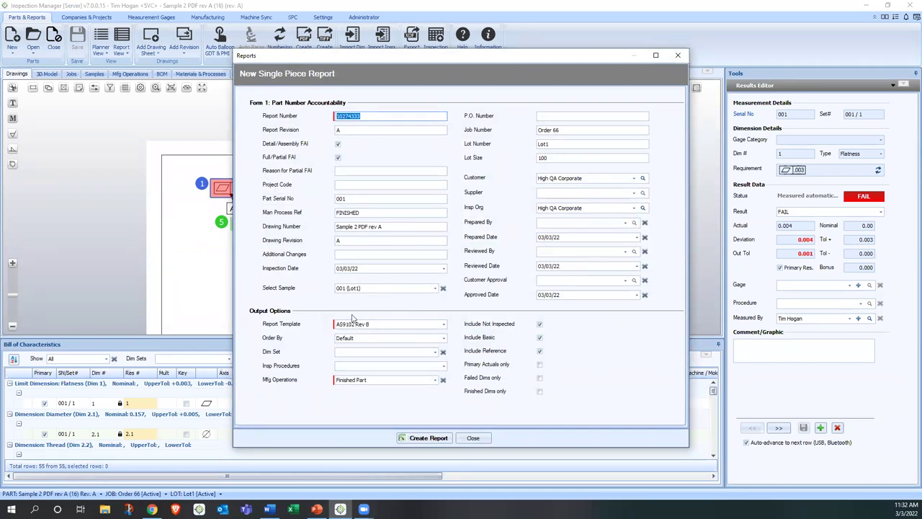
click(427, 437)
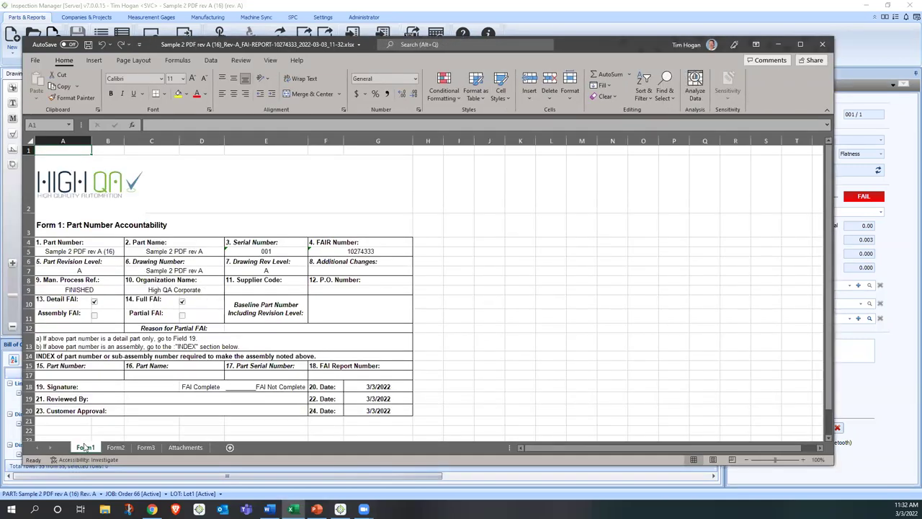
Look through the Form2 and Form3 sheets of the generated FAI report.
click(113, 447)
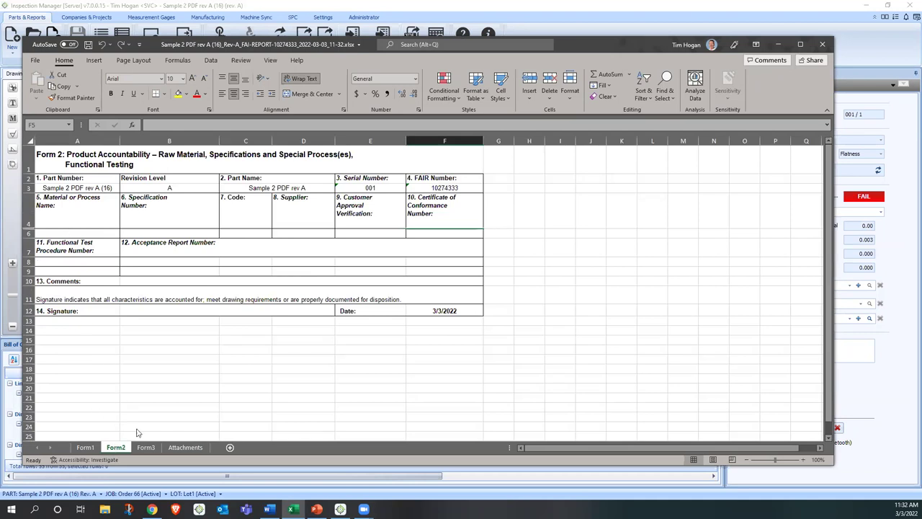
click(150, 448)
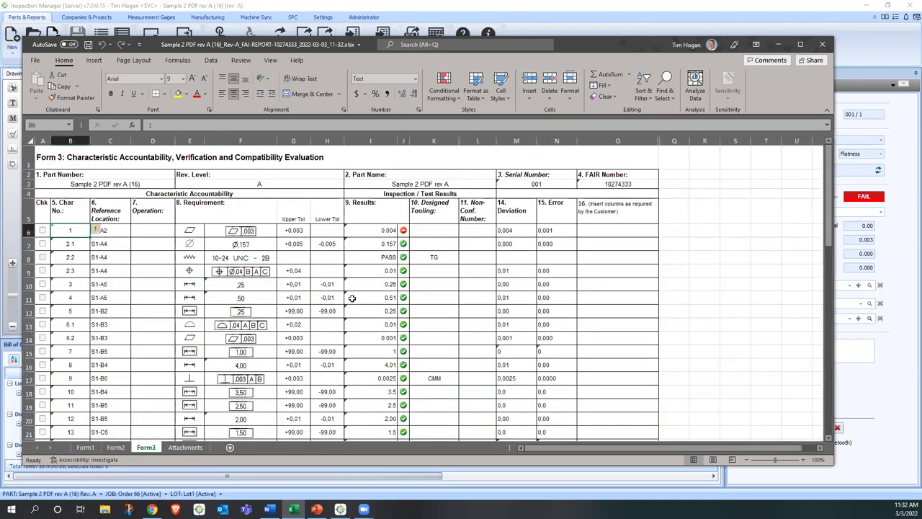
scroll(352, 297, down, 2)
scroll(353, 297, up, 2)
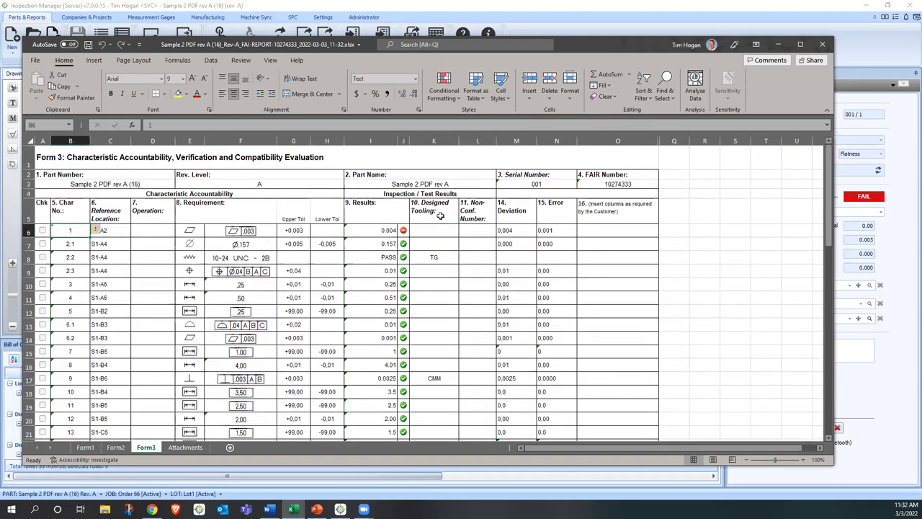
Check Form3 cells K8 (TG), K17 (CMM), row 8 and F7 (Ø.157), then switch to IM Explorer.
click(434, 258)
click(436, 378)
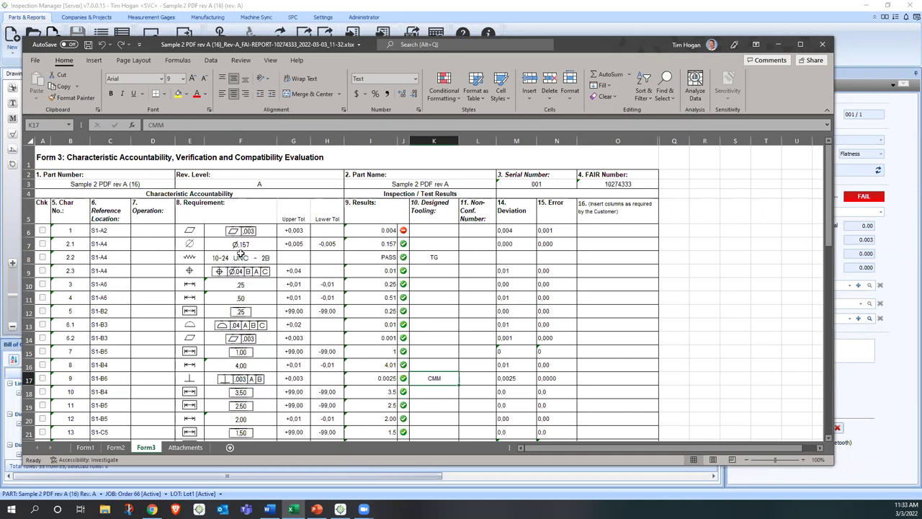
click(26, 257)
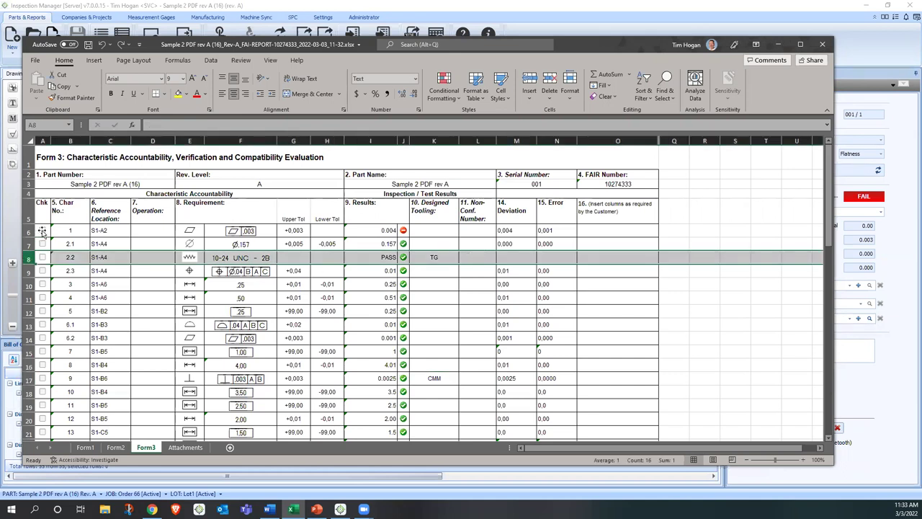
click(224, 244)
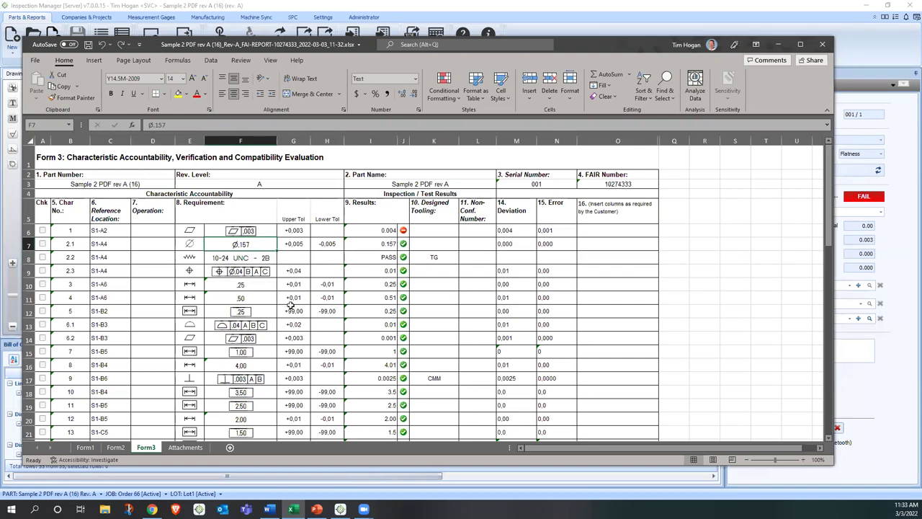
click(152, 510)
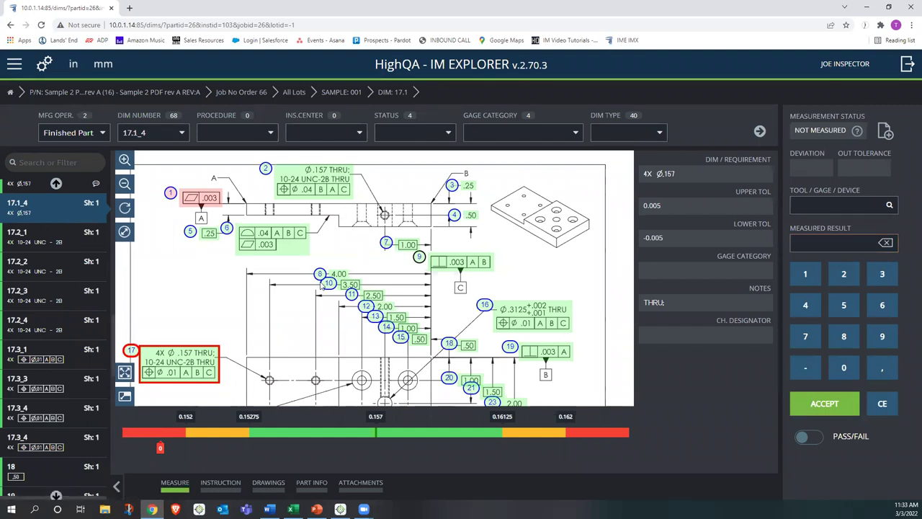
Pan and zoom out to see the whole drawing sheet for 17.1_4, then minimize the browser.
drag(308, 323, 326, 295)
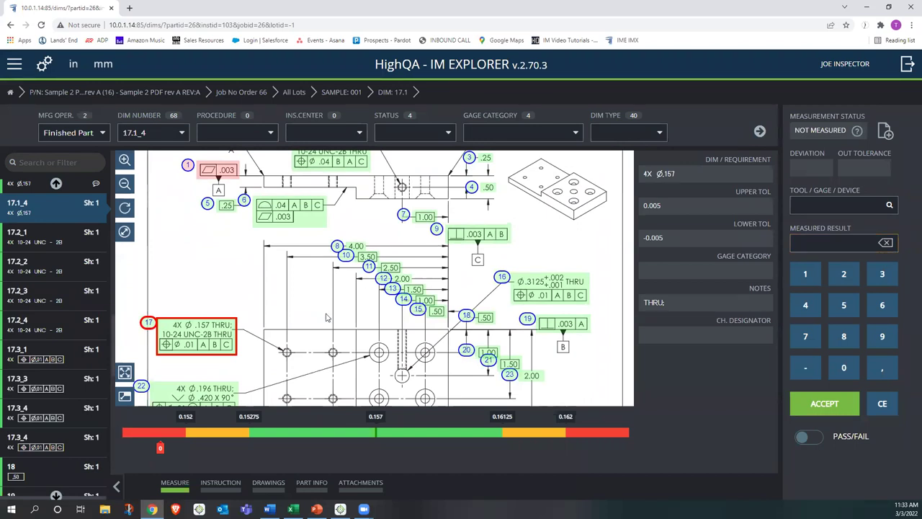
drag(325, 317, 324, 295)
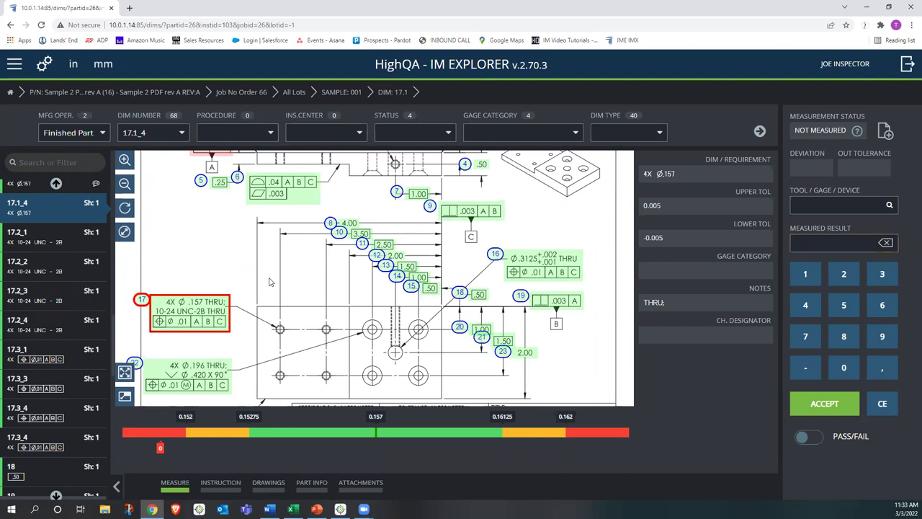
drag(266, 274, 271, 266)
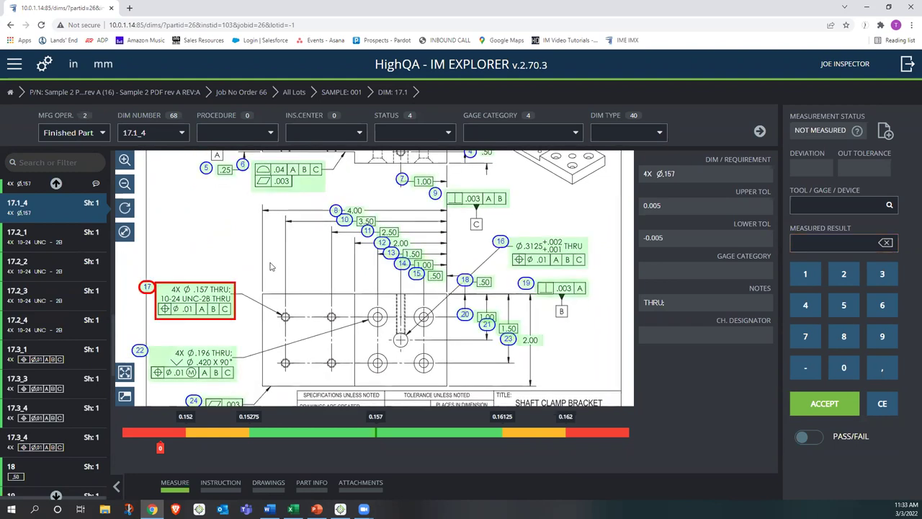
click(127, 185)
drag(259, 261, 241, 262)
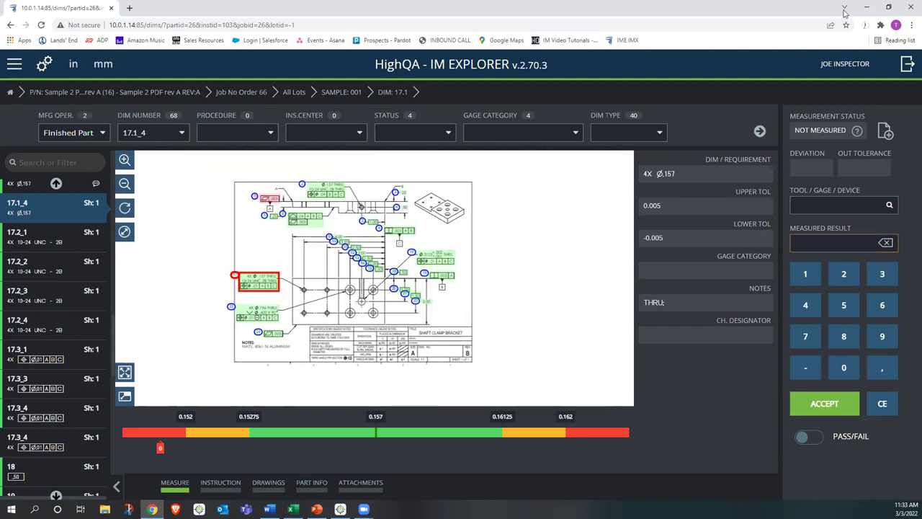
click(867, 14)
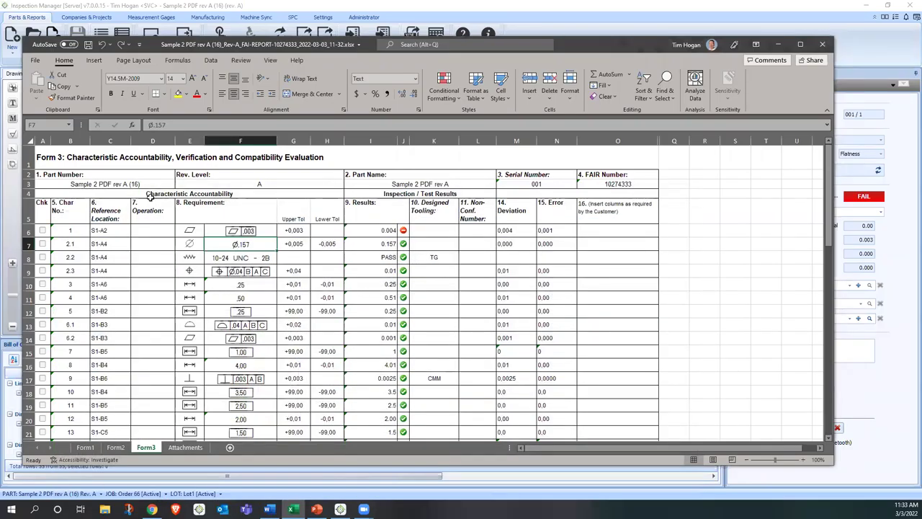
Switch Inspection Manager's Report View to the Inspection Results grid.
click(894, 153)
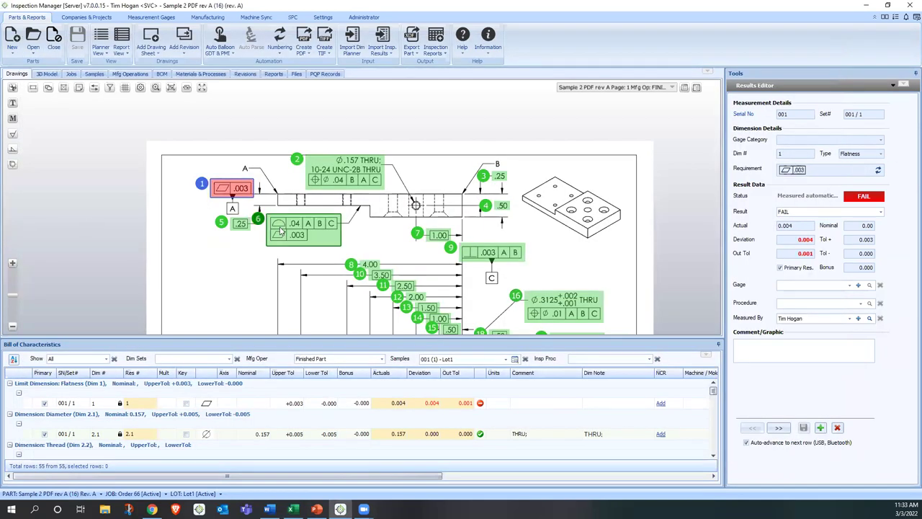
click(123, 53)
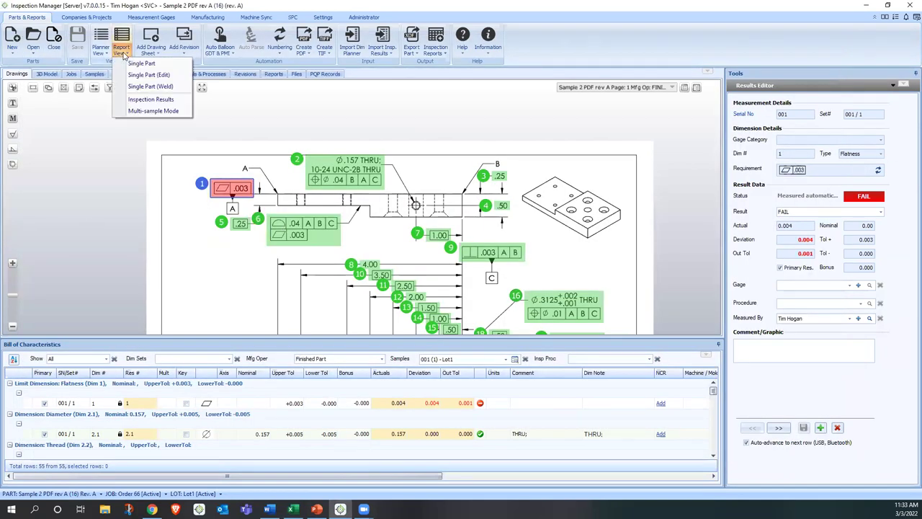
click(151, 100)
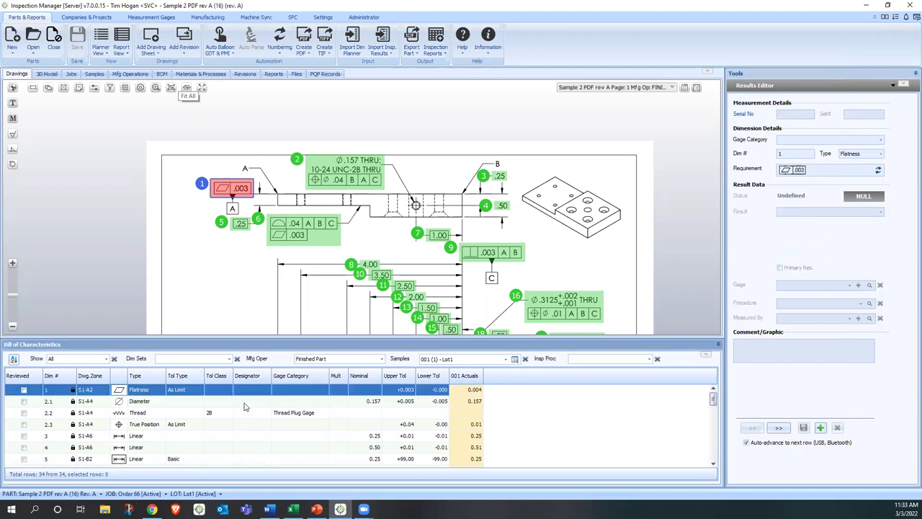
Return to the Single Part layout and make the characteristics grid taller.
click(124, 54)
click(136, 67)
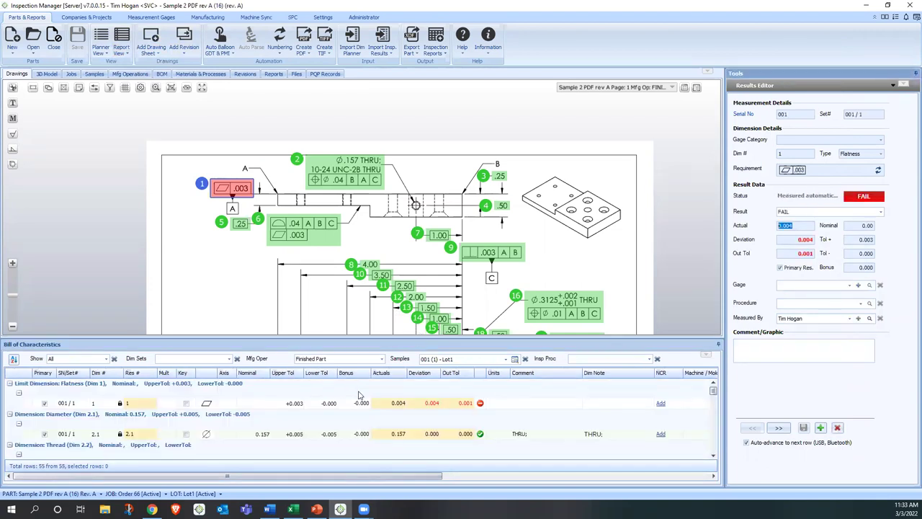
scroll(359, 395, down, 2)
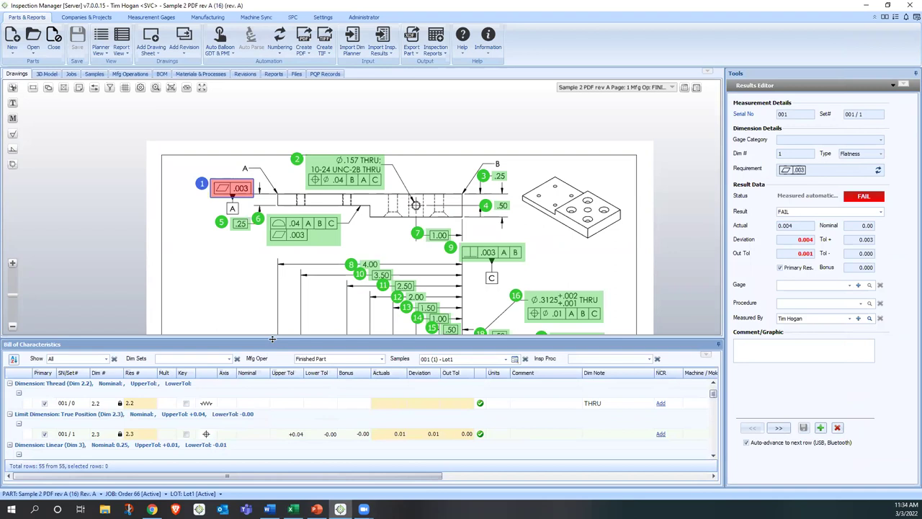
drag(276, 291, 276, 292)
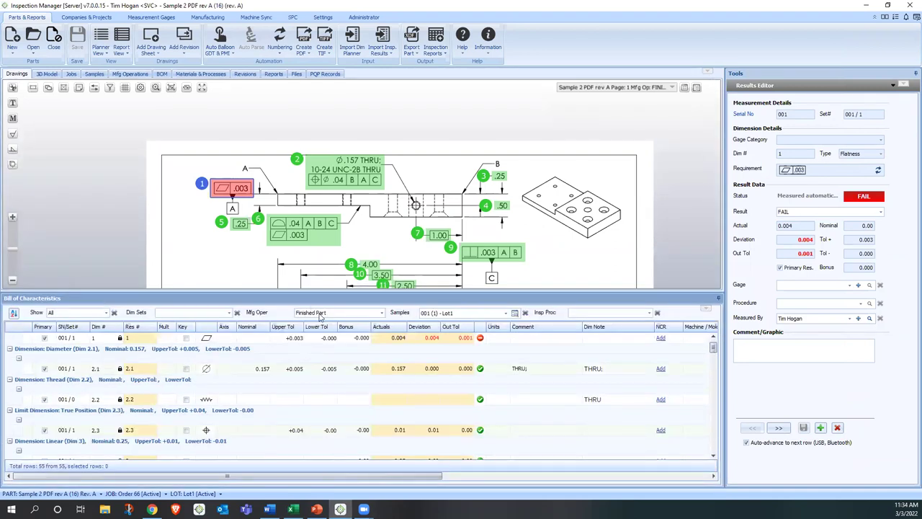
click(316, 314)
Show sample 001's Roughing Op10 results, review the grid and drawing, then switch to IM Explorer.
click(320, 331)
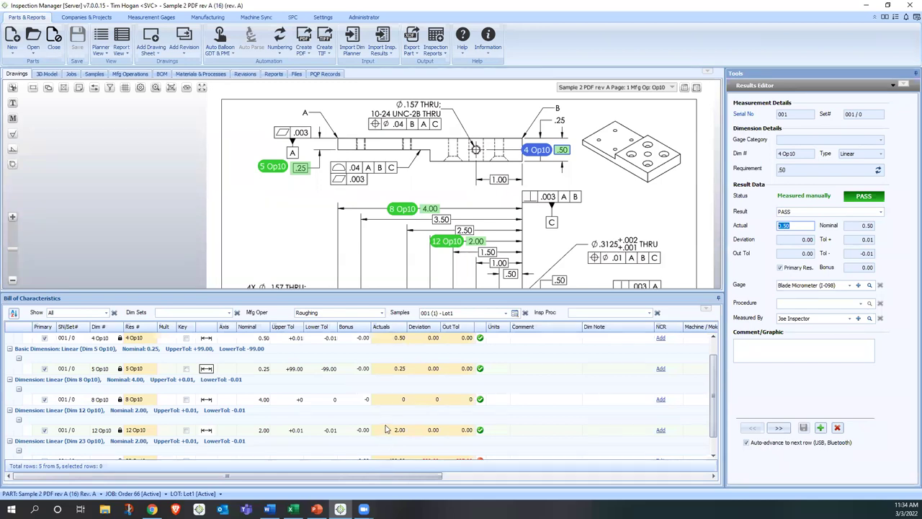
scroll(385, 428, down, 1)
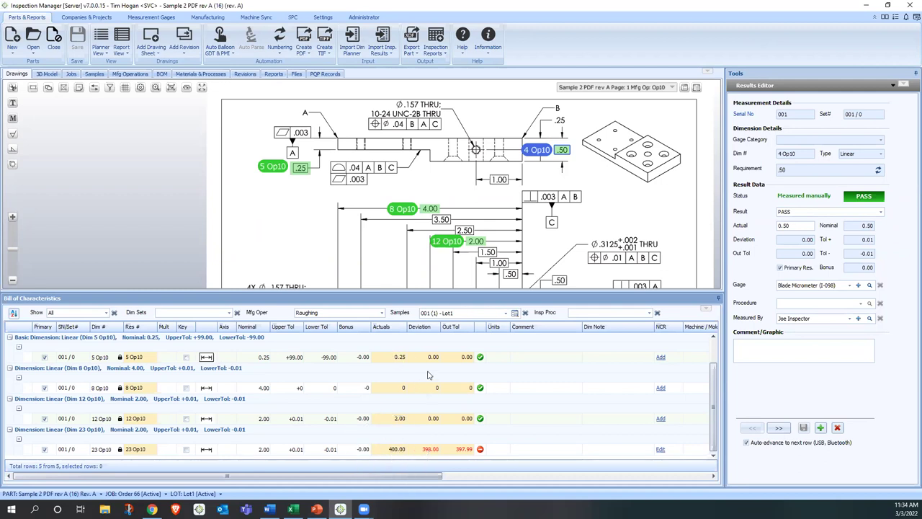
scroll(385, 424, up, 1)
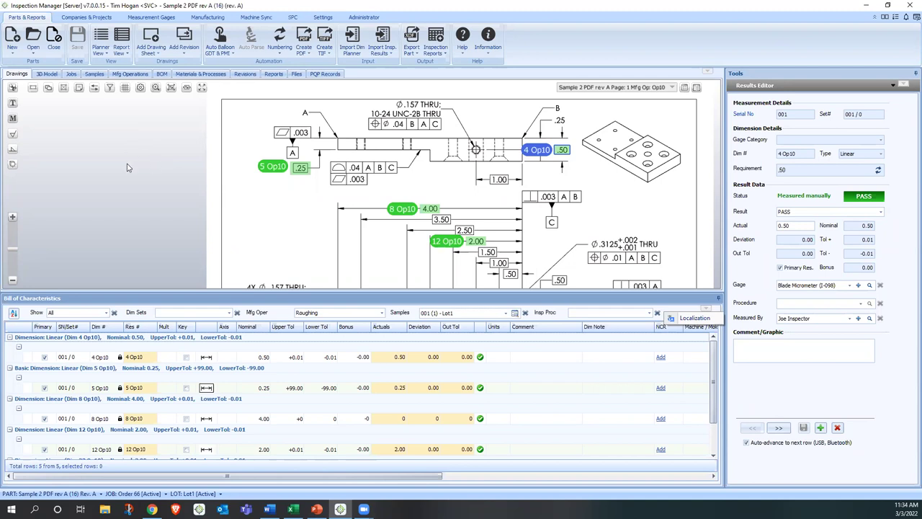
drag(309, 211, 265, 192)
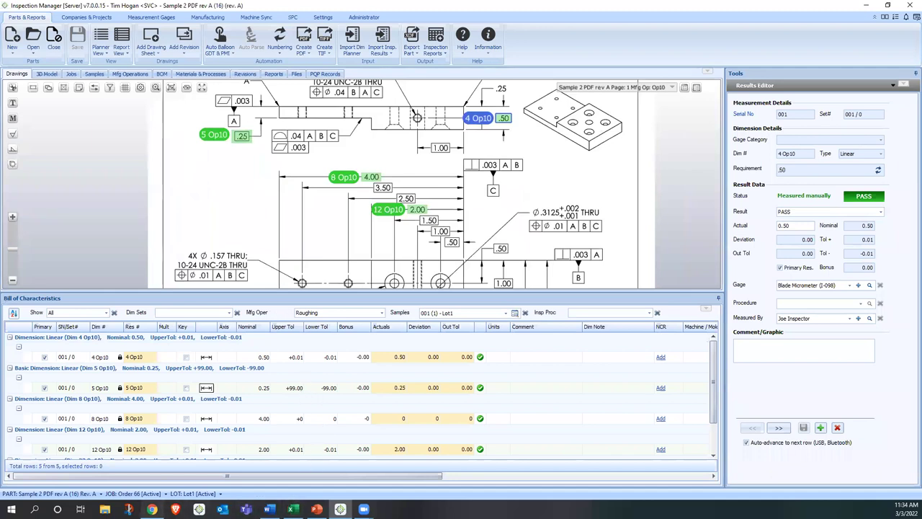
click(151, 509)
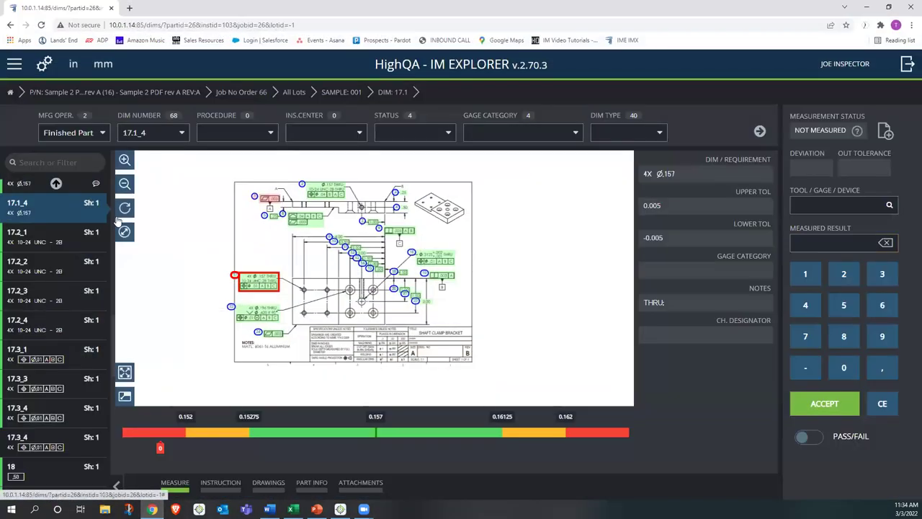
scroll(72, 230, up, 5)
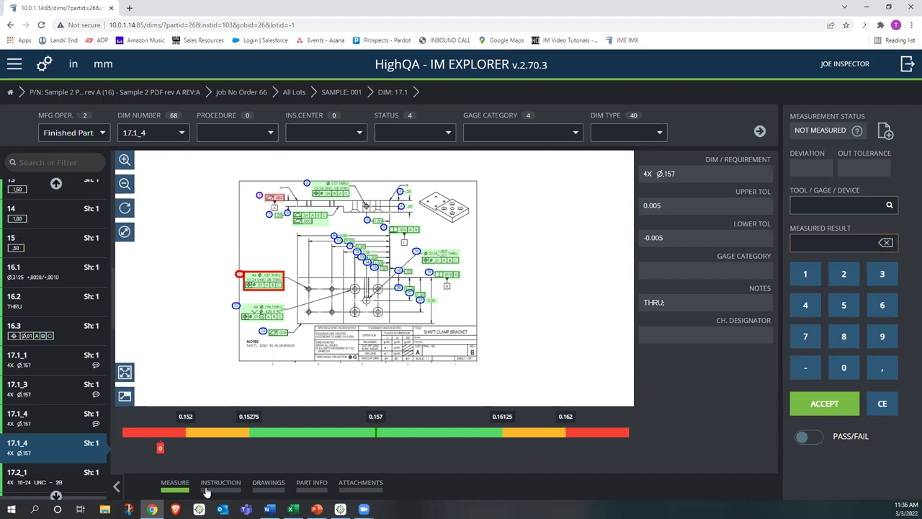
Back in Inspection Manager, check the Lot1 samples list and start Import Insp. Results.
click(340, 508)
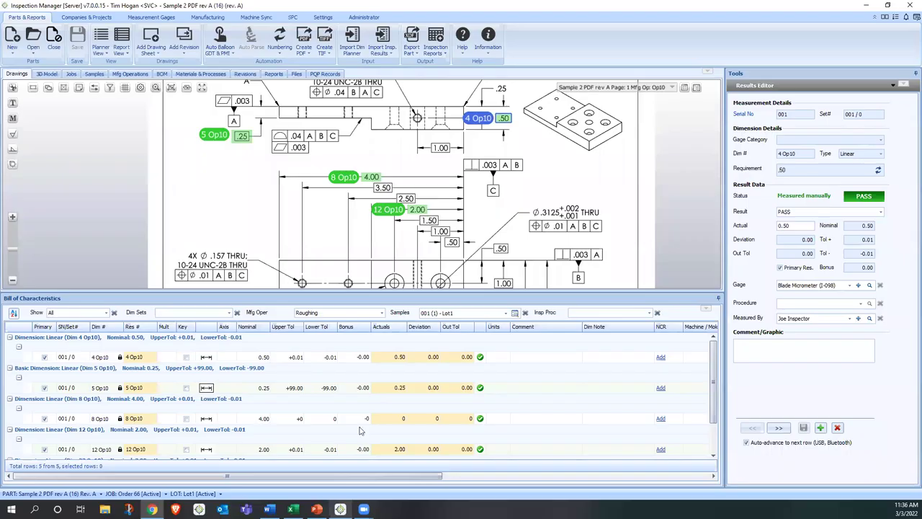
click(505, 313)
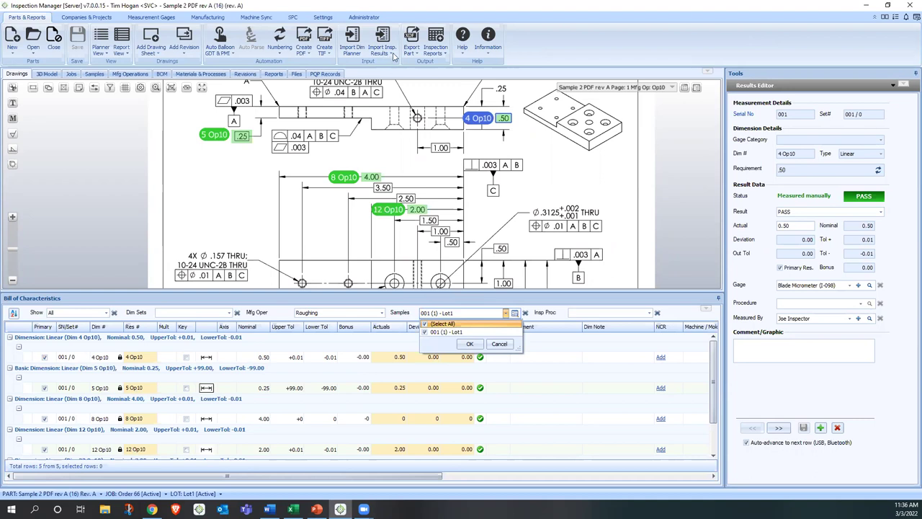
click(389, 56)
Import results from Sample results - 16_17_web.csv and display sample 2 (2) - Lot1.
click(394, 63)
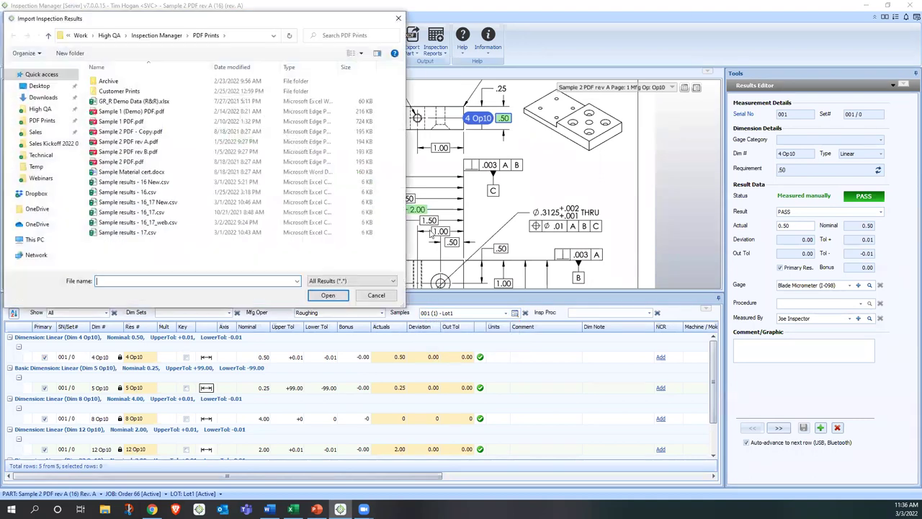
double_click(139, 223)
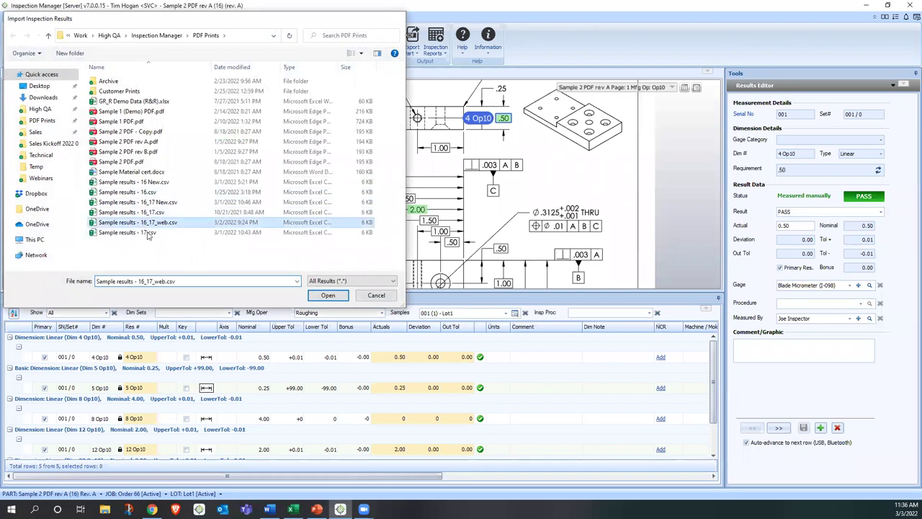
click(418, 414)
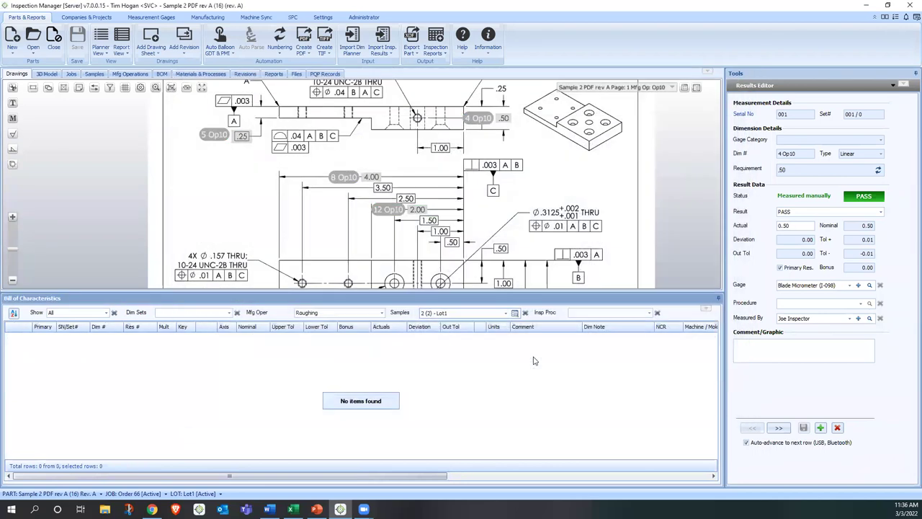
click(505, 313)
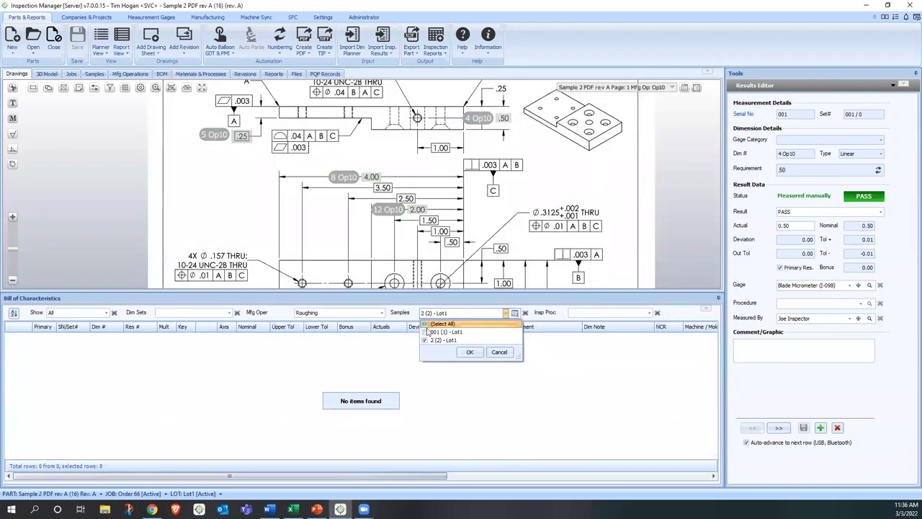
click(467, 352)
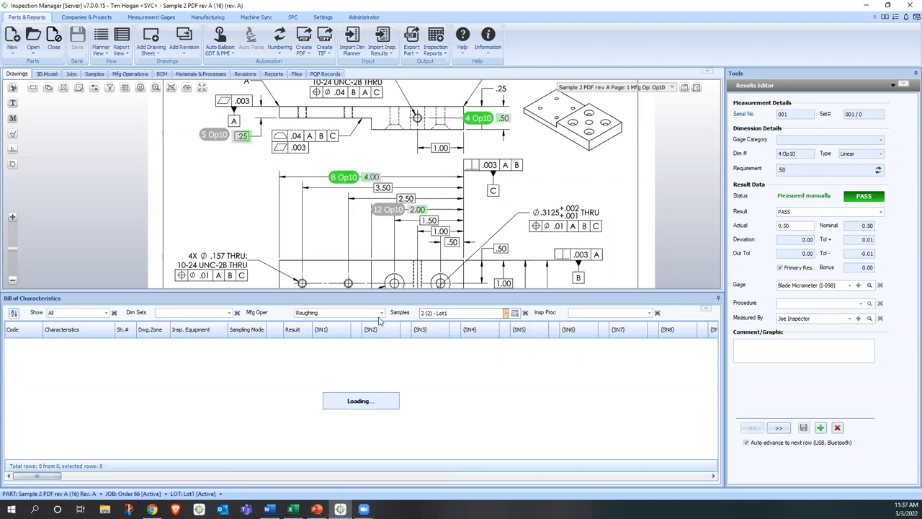
Set Mfg Oper to Finished Part and show samples 001 (1) - Lot1 and 2 (2) - Lot1.
click(383, 314)
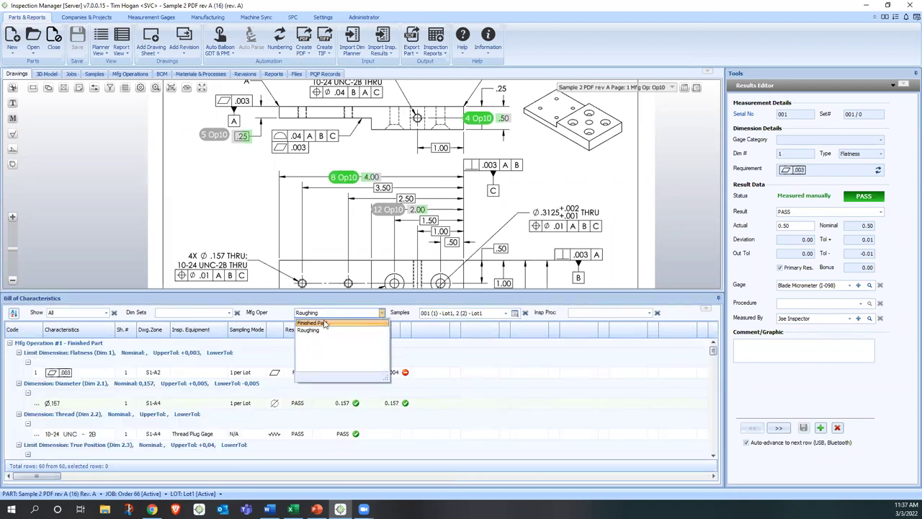
click(343, 325)
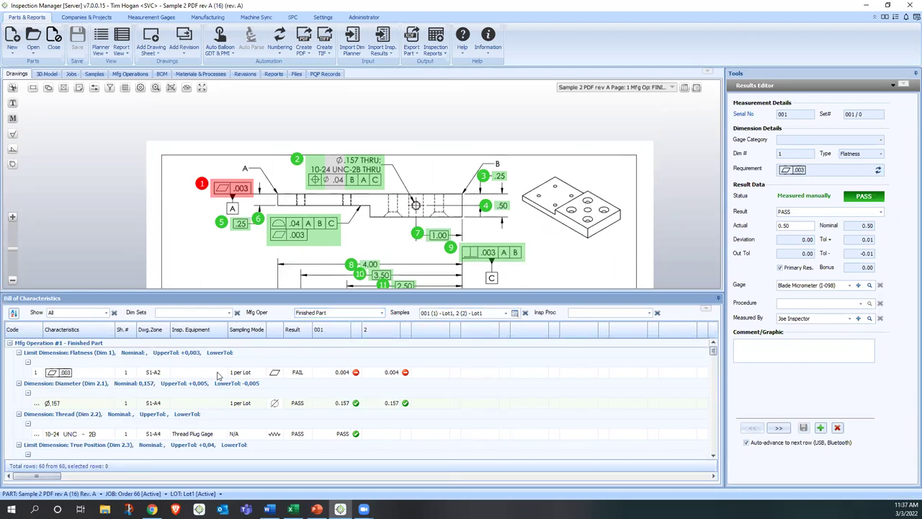
click(331, 316)
click(331, 322)
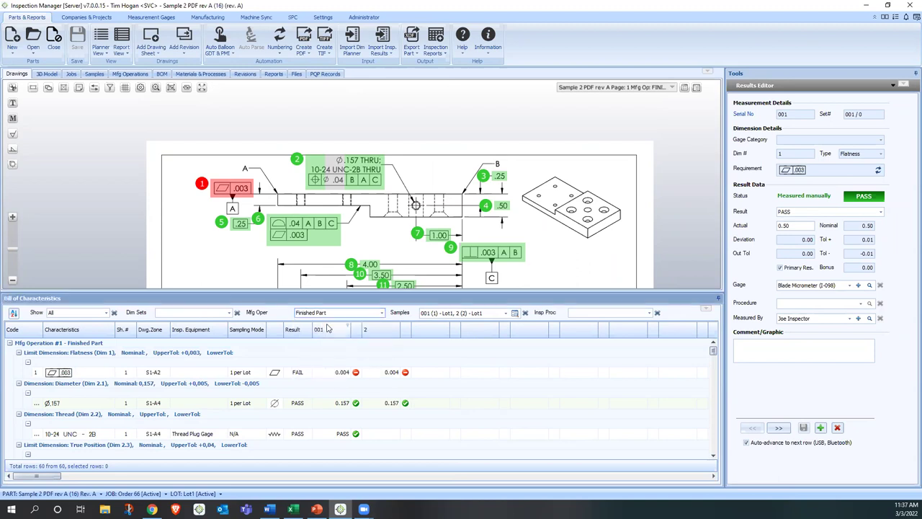
click(484, 316)
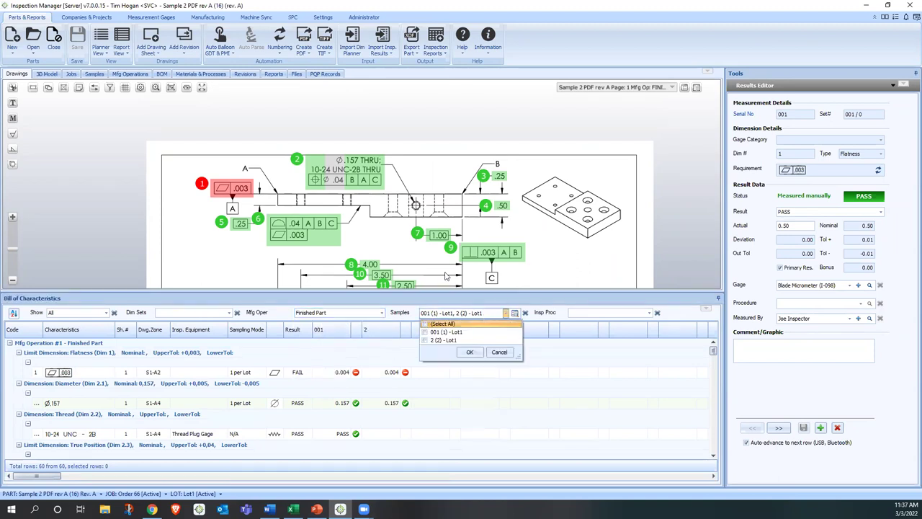
click(470, 352)
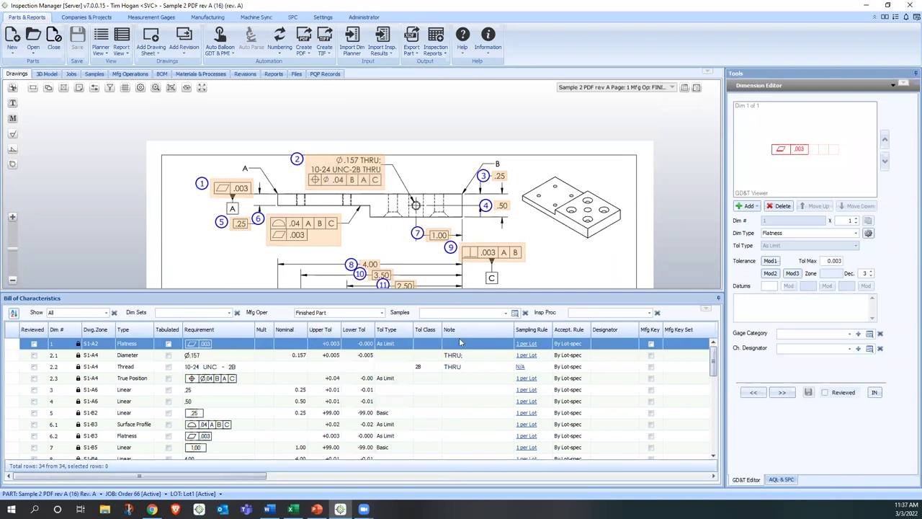
click(471, 316)
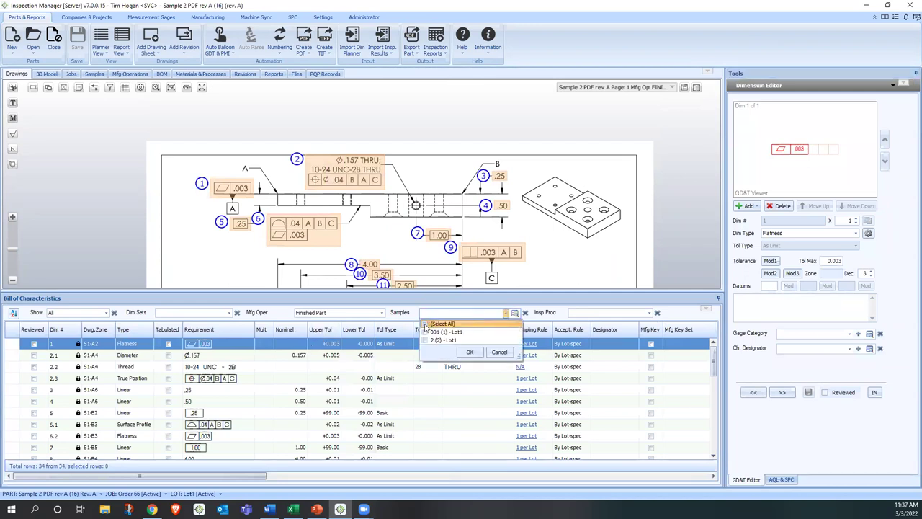
click(469, 352)
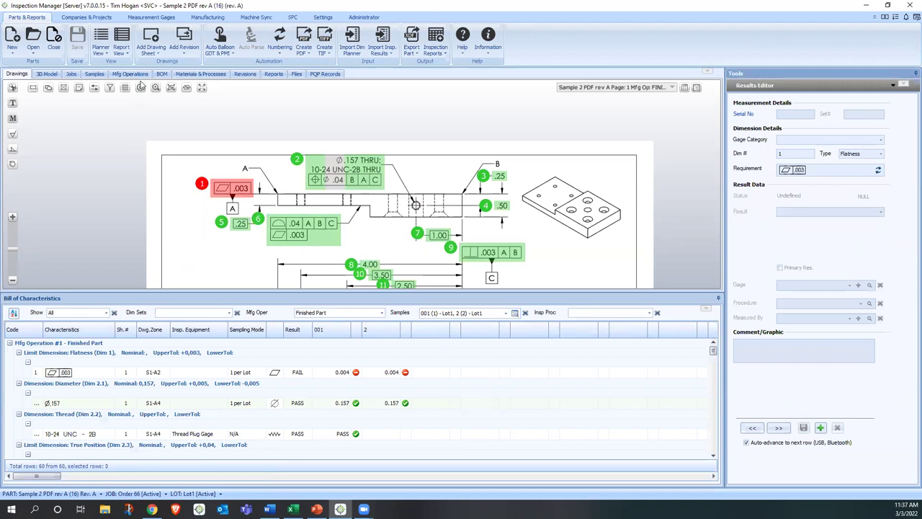
Switch to the Inspection Results view listing actuals and deviations for samples 001 and 2.
click(127, 54)
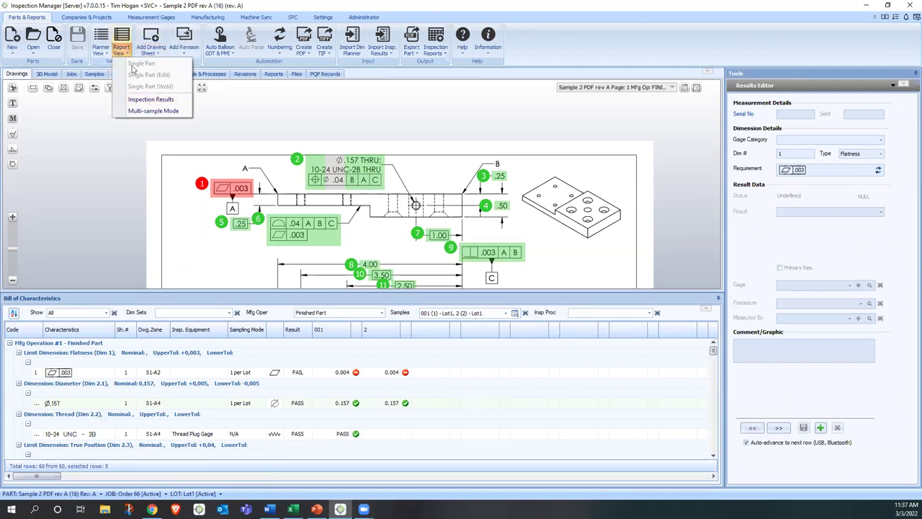
click(146, 112)
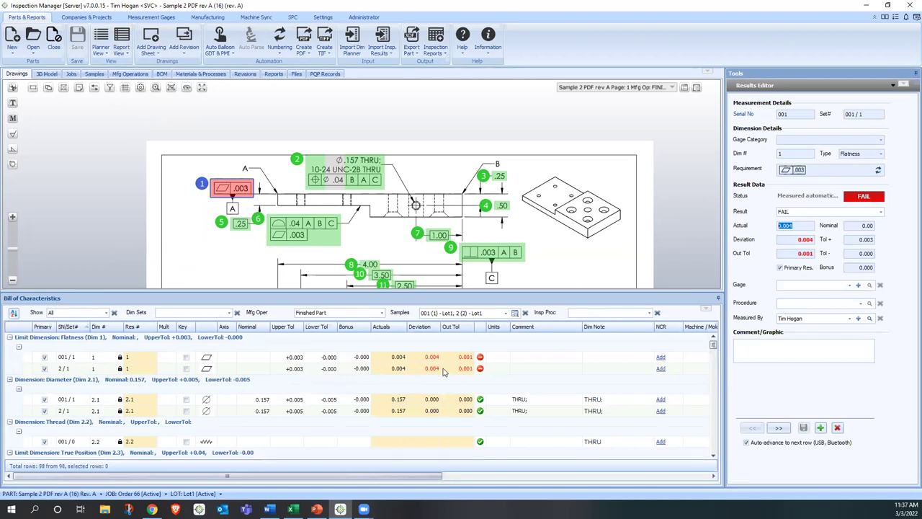
click(508, 314)
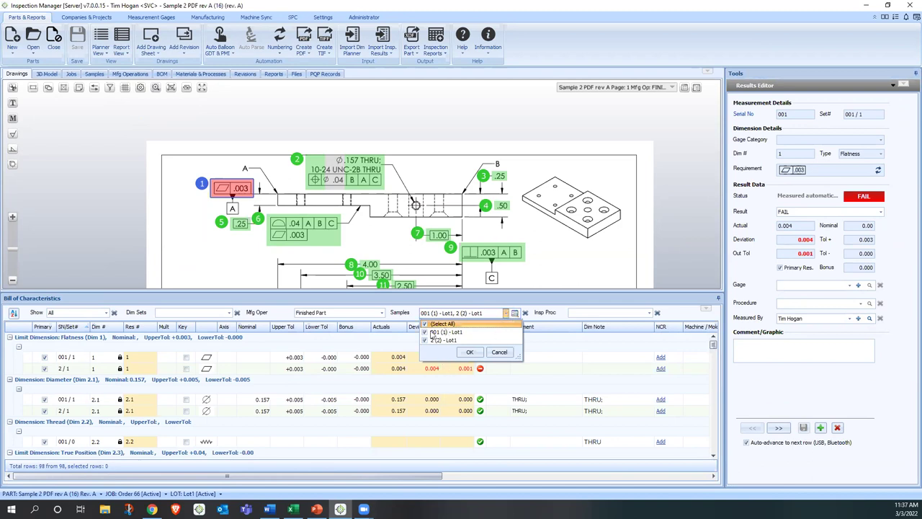
click(500, 354)
click(121, 47)
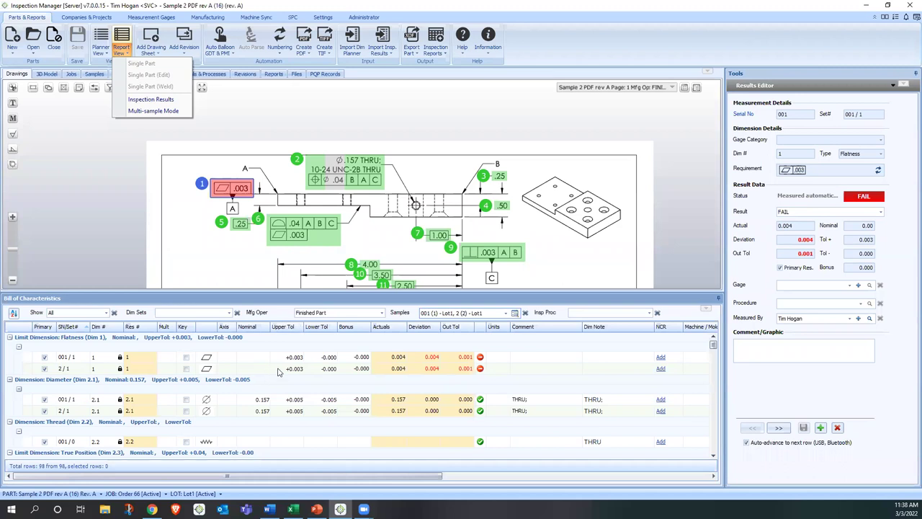
Glance at Inspection Reports, pan to the lower balloons, then Alt+Tab to IM Explorer.
click(442, 55)
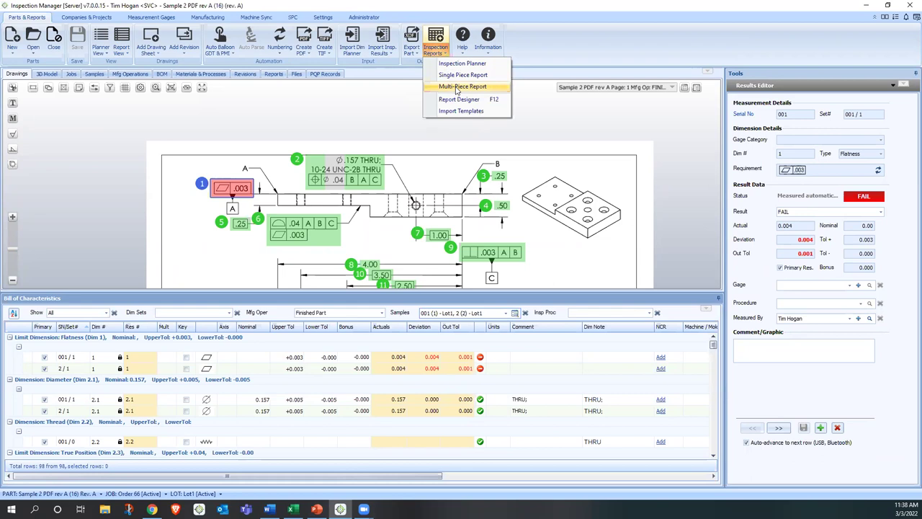
click(351, 125)
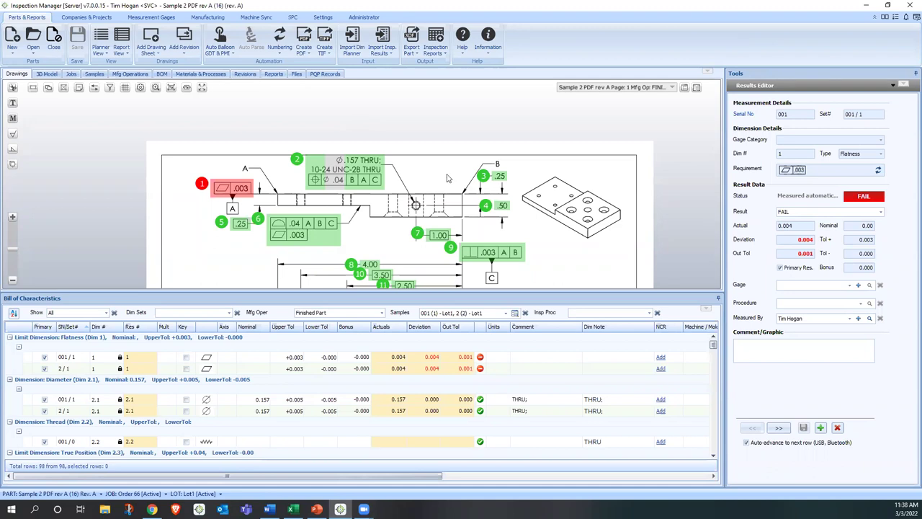
drag(444, 177, 435, 138)
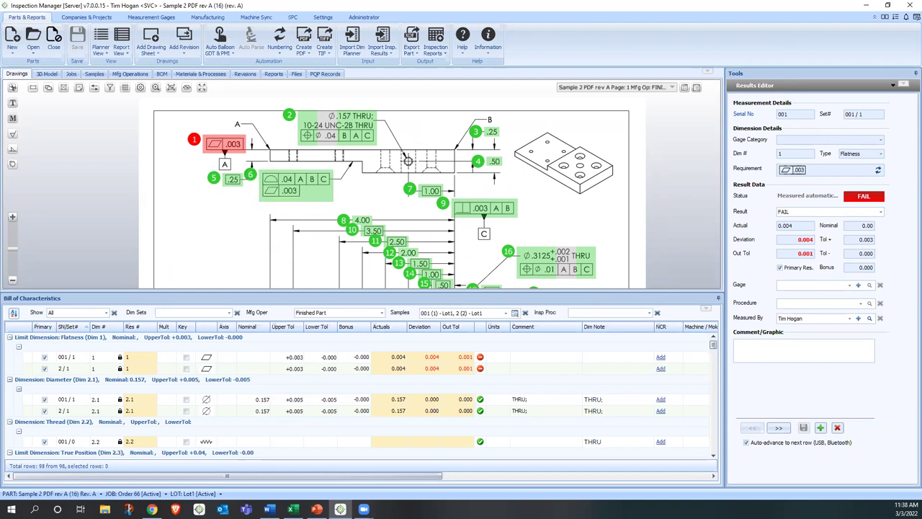
key(alt+Tab)
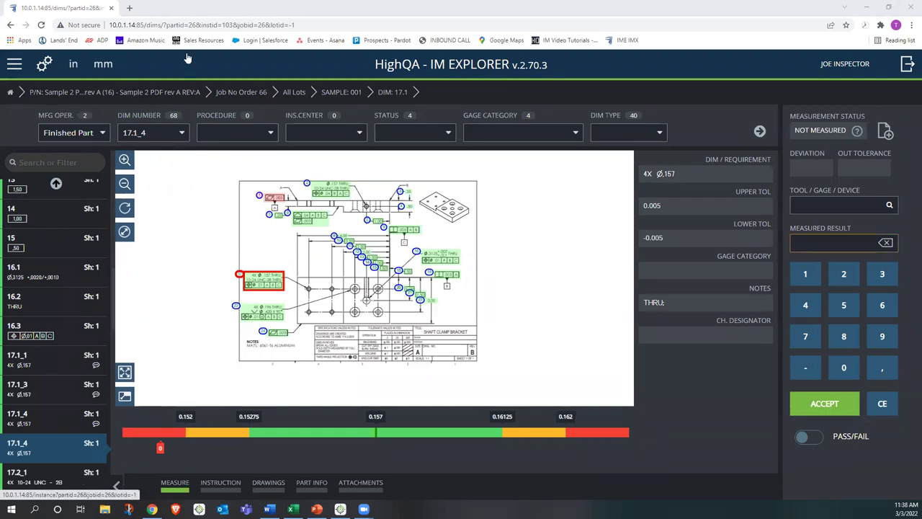
Switch from sample 001 to sample 2 and show dimension 1's failed 0.004 flatness result.
click(341, 93)
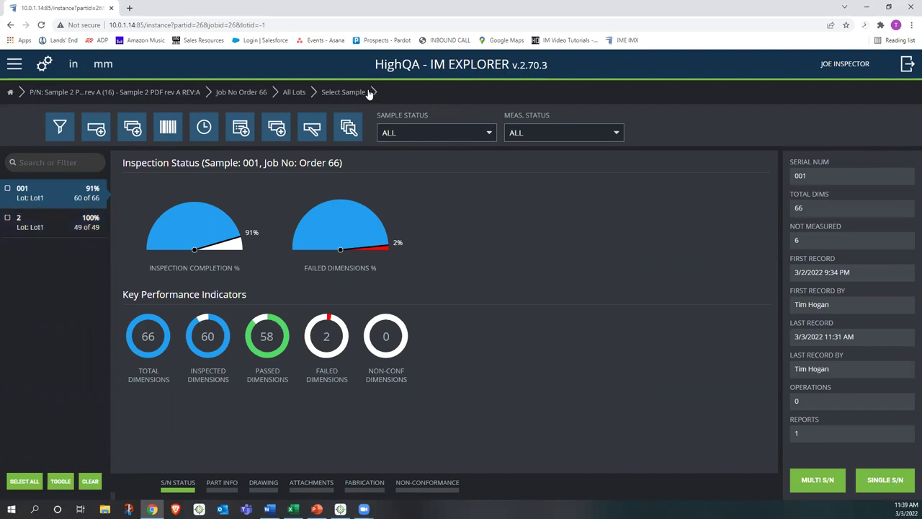
click(39, 226)
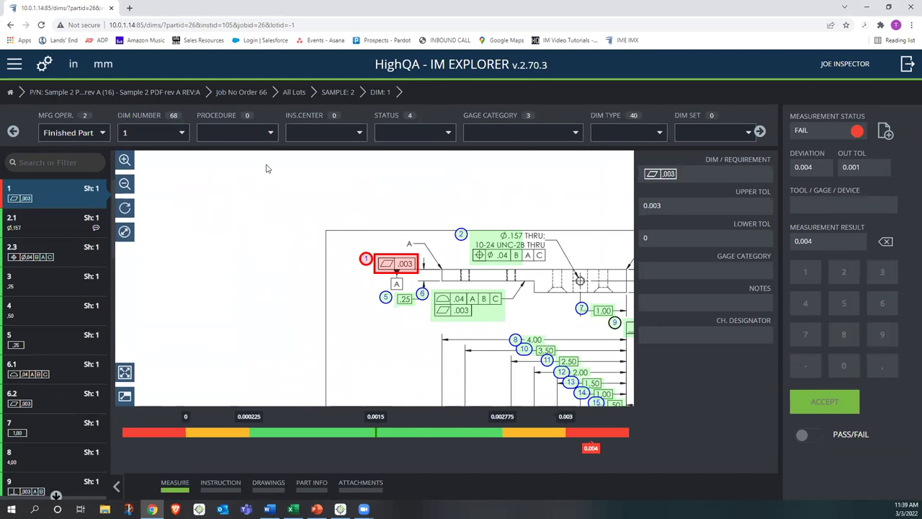
click(342, 95)
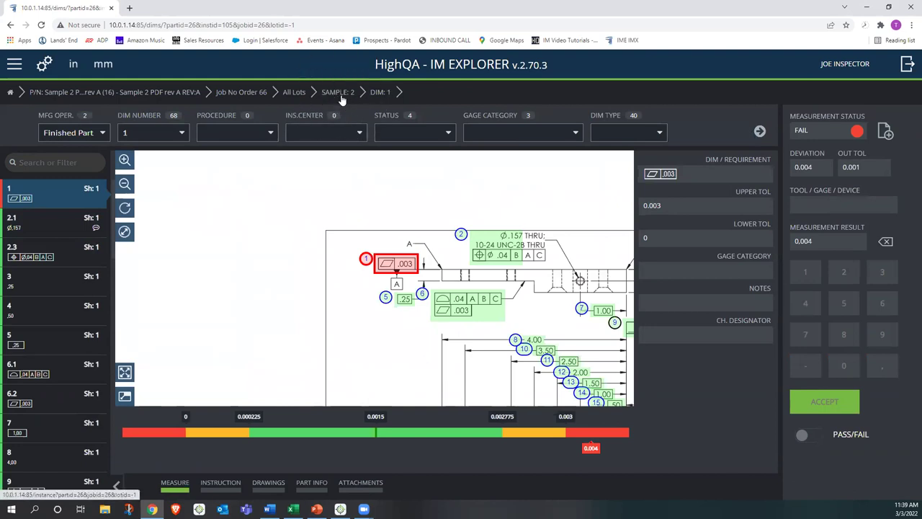
click(99, 135)
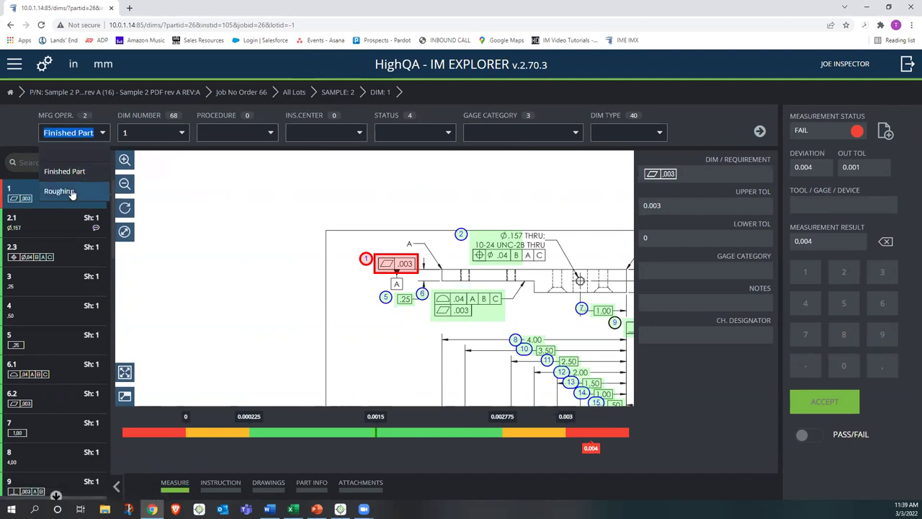
click(70, 193)
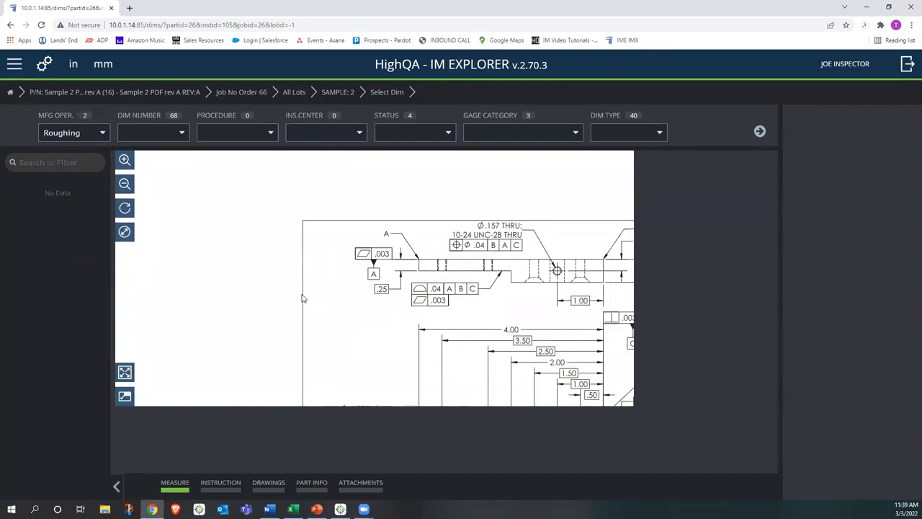
click(73, 135)
click(67, 169)
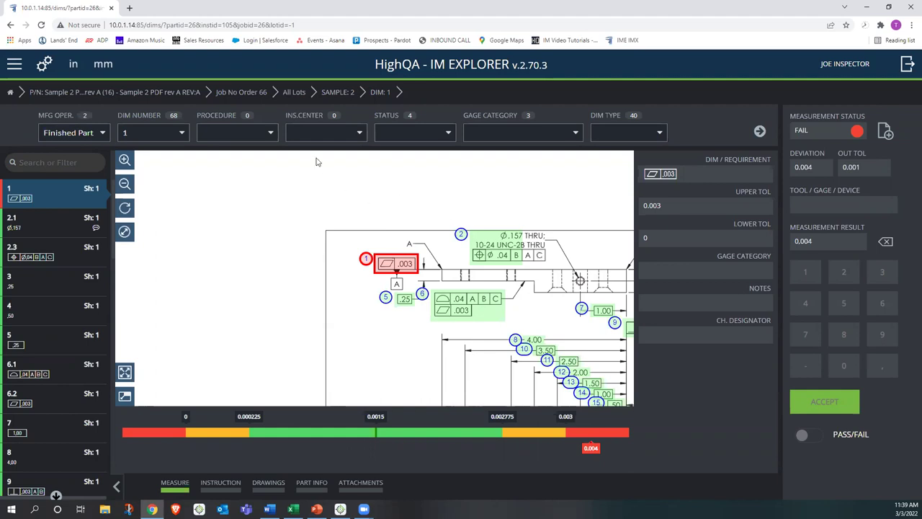
click(337, 92)
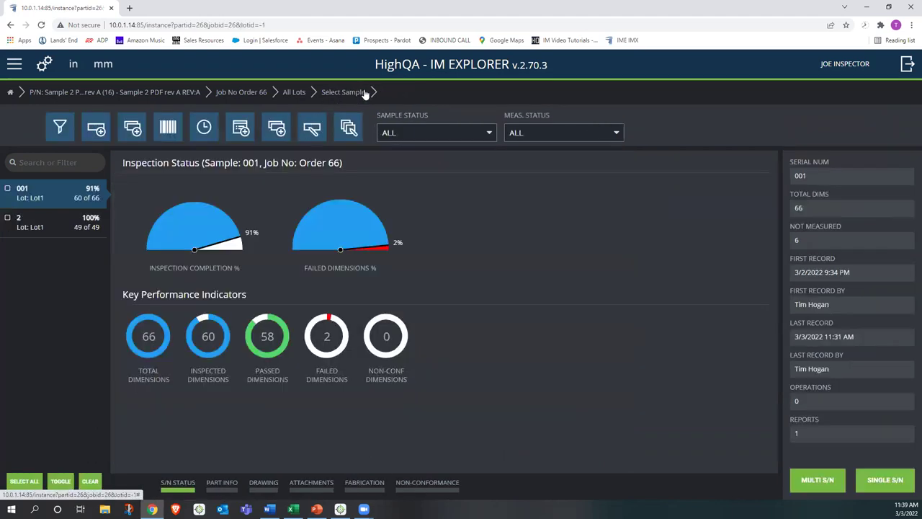
click(51, 227)
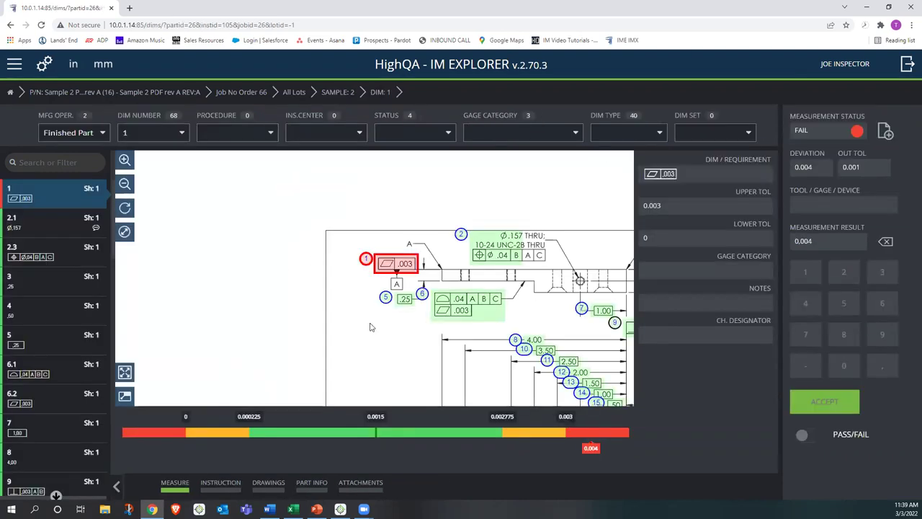
drag(371, 325, 296, 294)
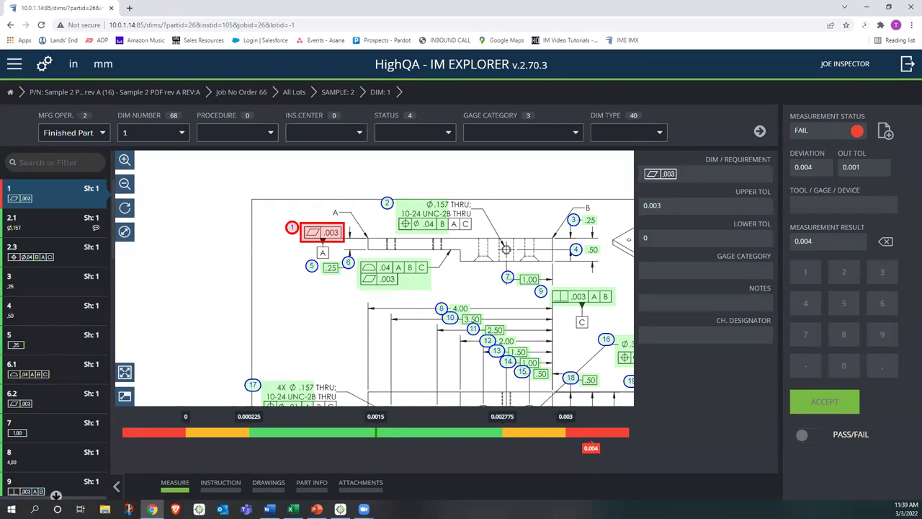
scroll(371, 352, up, 3)
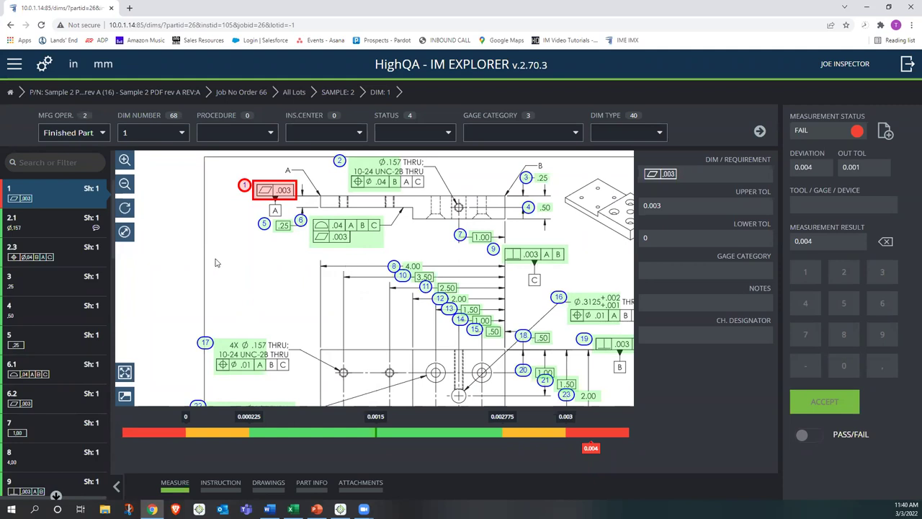
Load sample 2's dimension 17.1_4 measurement (0.157, PASS) with balloon 17 centred in the drawing.
click(29, 290)
scroll(34, 288, down, 15)
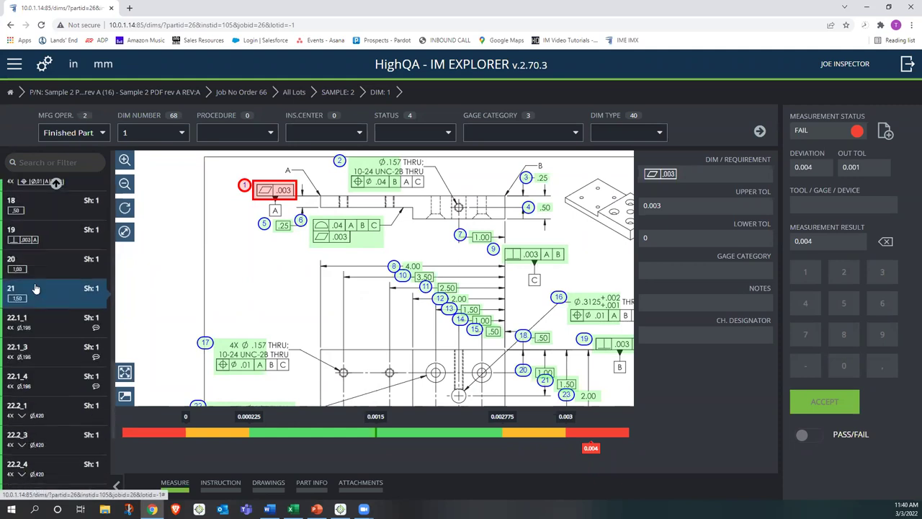
scroll(34, 288, down, 2)
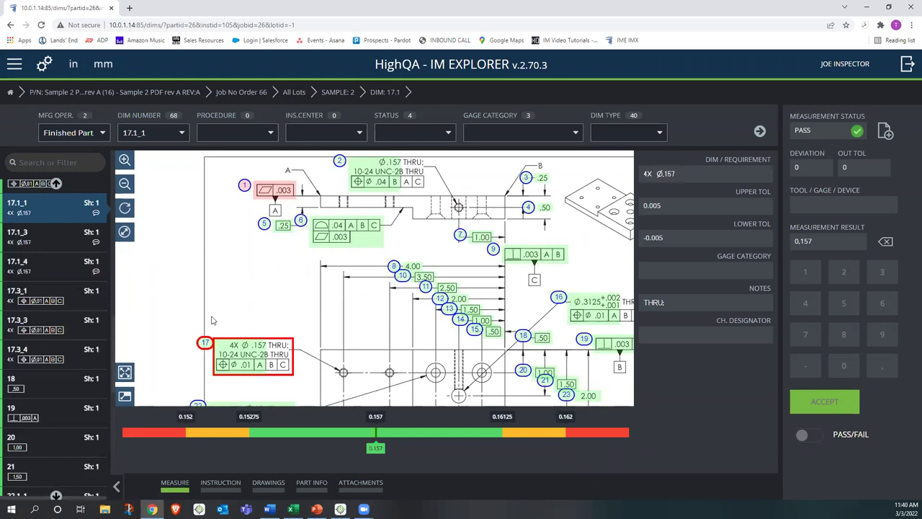
scroll(83, 276, down, 2)
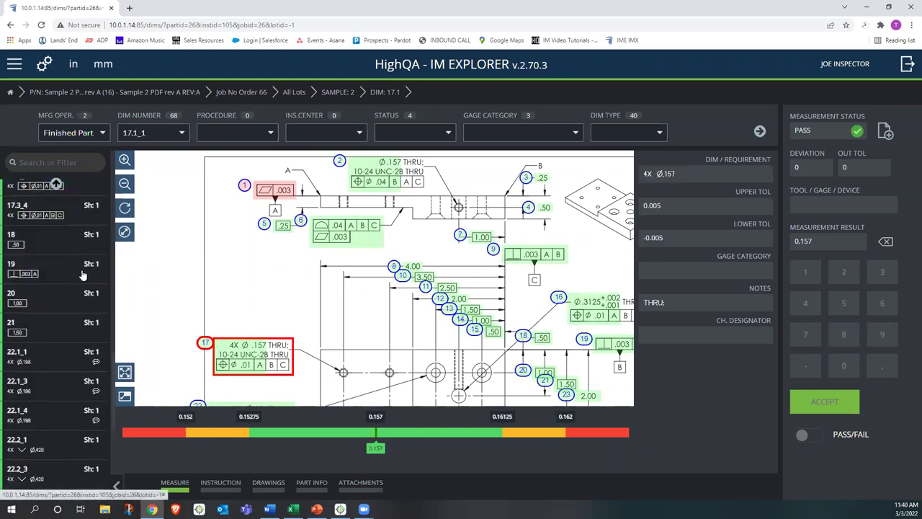
scroll(82, 275, up, 2)
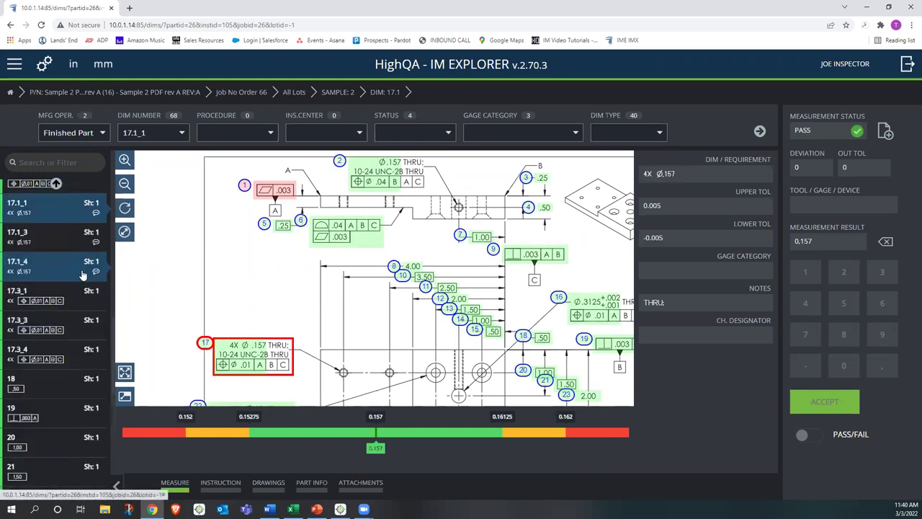
scroll(83, 275, up, 2)
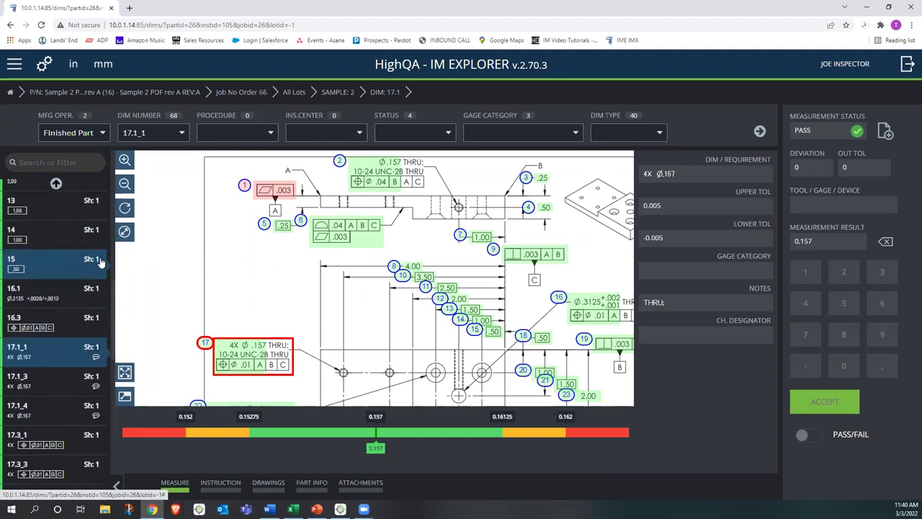
click(50, 405)
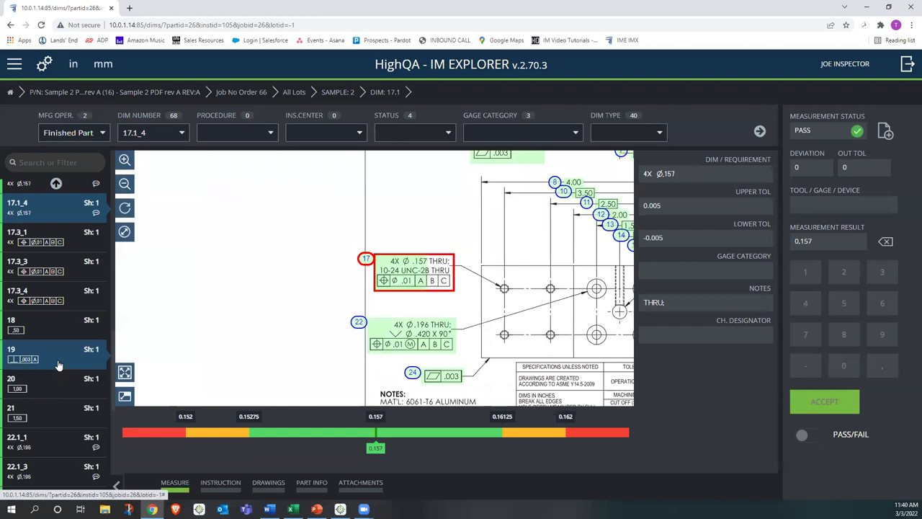
Pan the drawing toward the notes and title block and list the Finished Part and Roughing operations.
drag(273, 294, 167, 287)
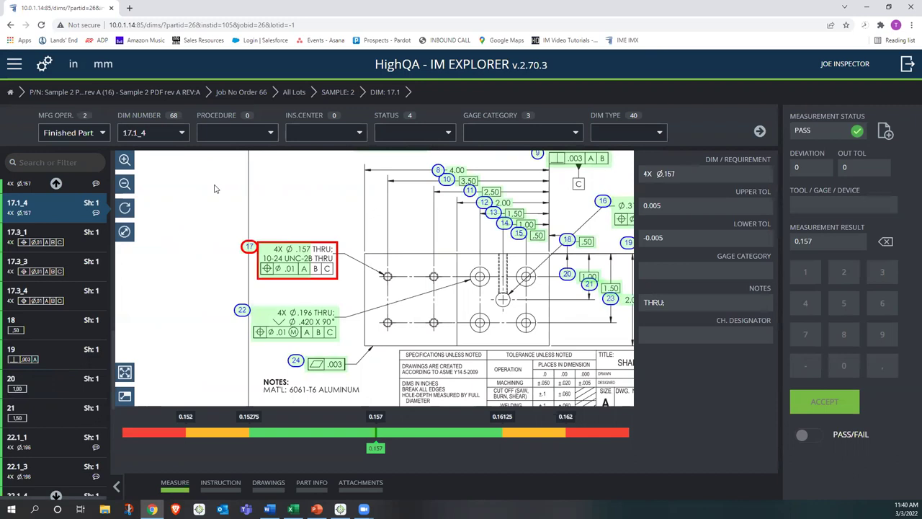
drag(269, 209, 232, 207)
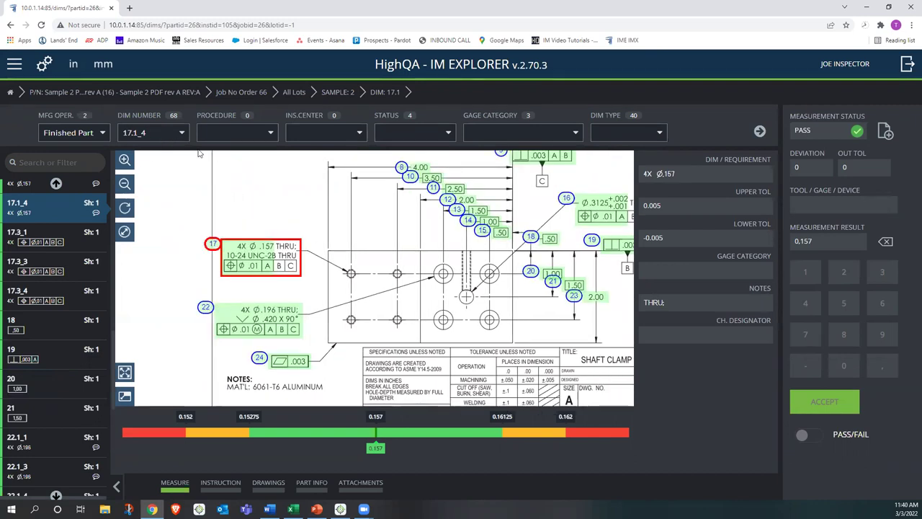
scroll(65, 238, up, 5)
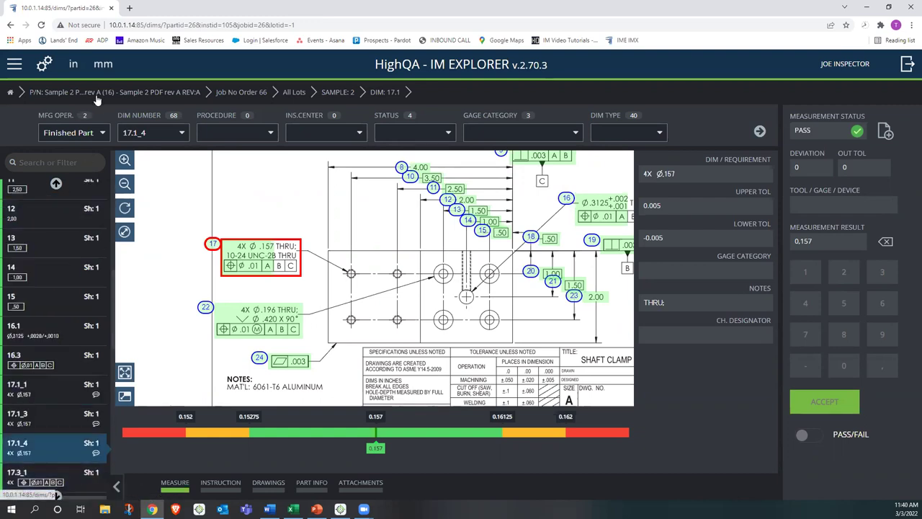
click(104, 135)
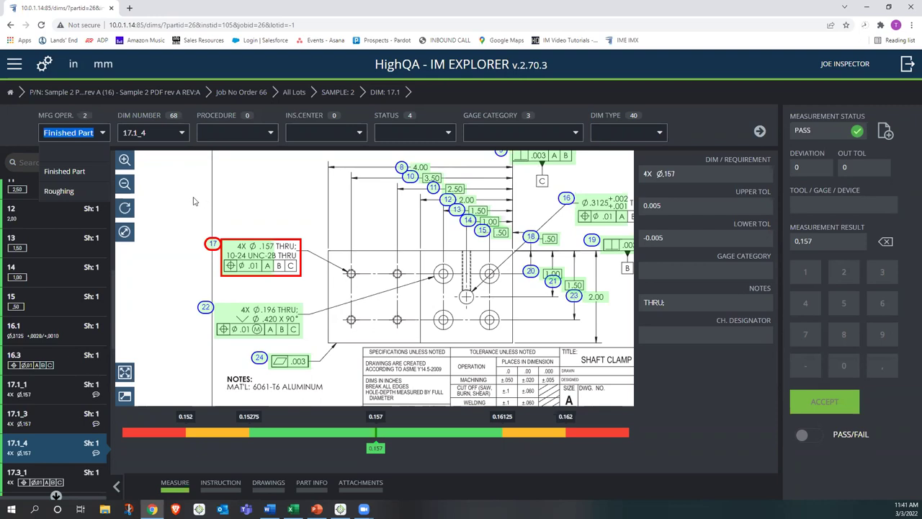
Dismiss the operations list and nudge the drawing view slightly down.
scroll(216, 196, down, 2)
scroll(187, 198, up, 2)
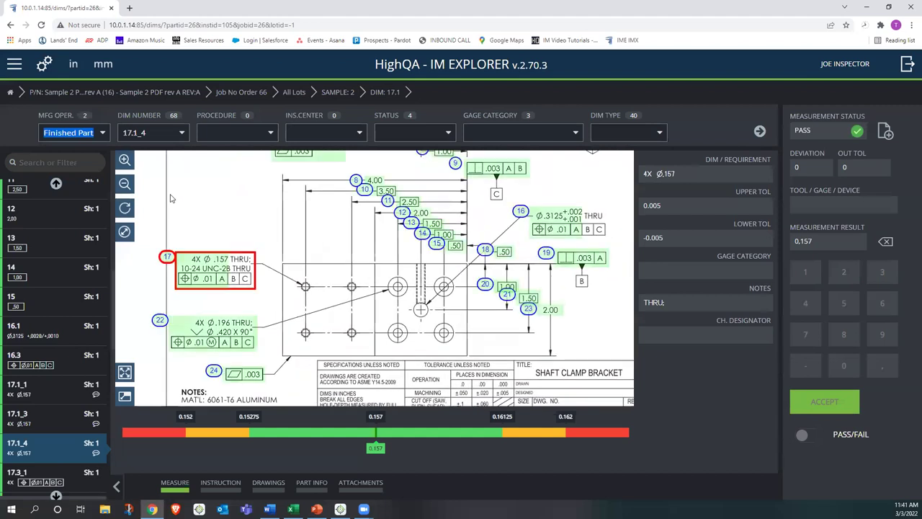
mouse_move(305, 205)
mouse_down()
mouse_move(304, 221)
mouse_move(293, 219)
mouse_up()
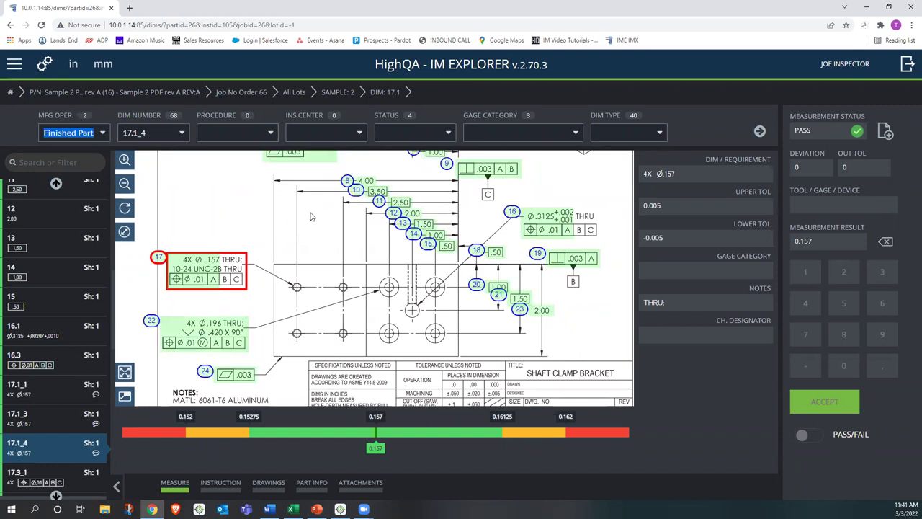
drag(310, 216, 310, 226)
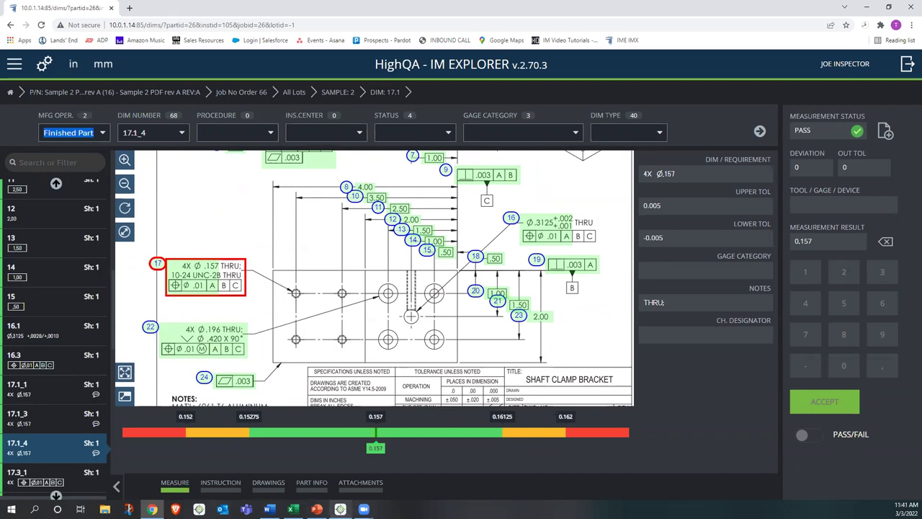
Leave the web app and bring up the presentation's Q&A slide.
click(340, 509)
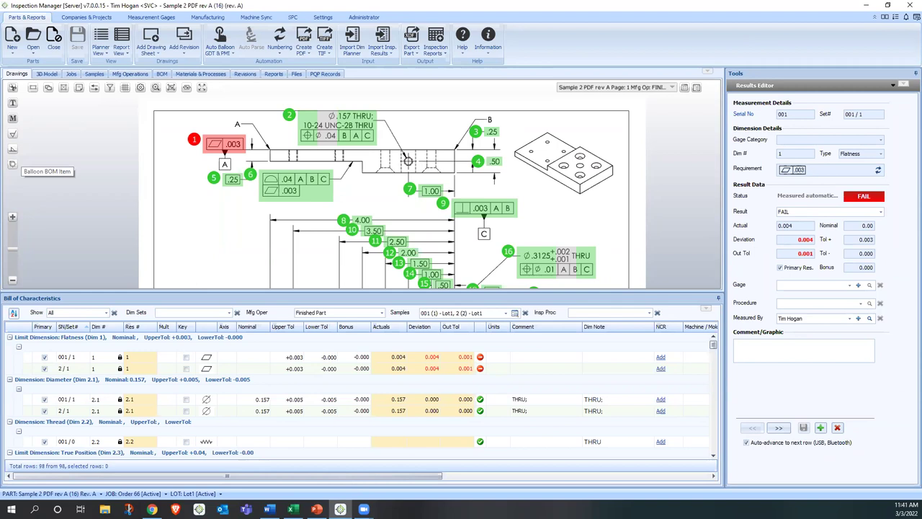
click(317, 509)
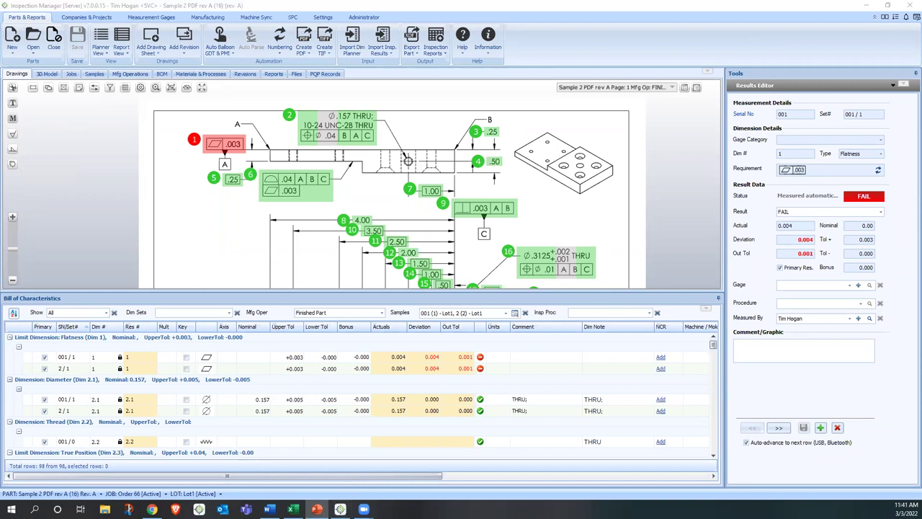
click(317, 509)
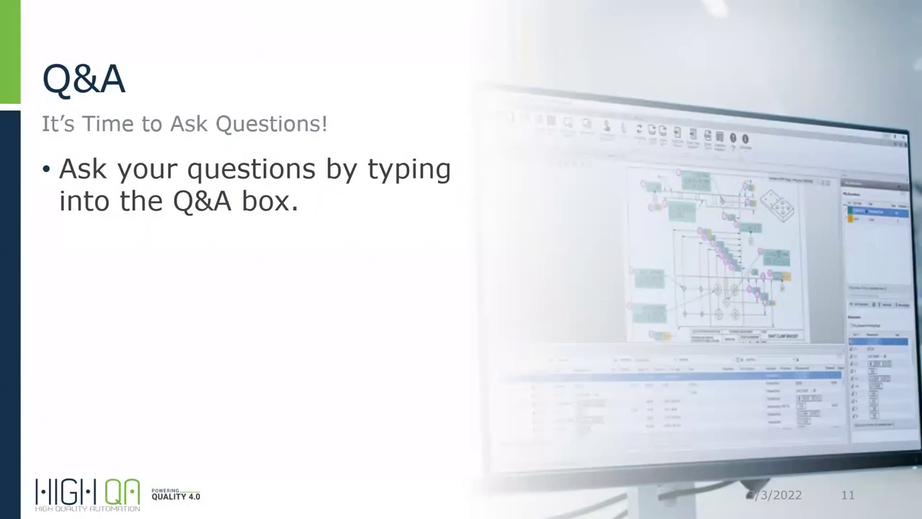
Advance to the Thank You slide, then leave the slideshow for Inspection Manager.
key(Right)
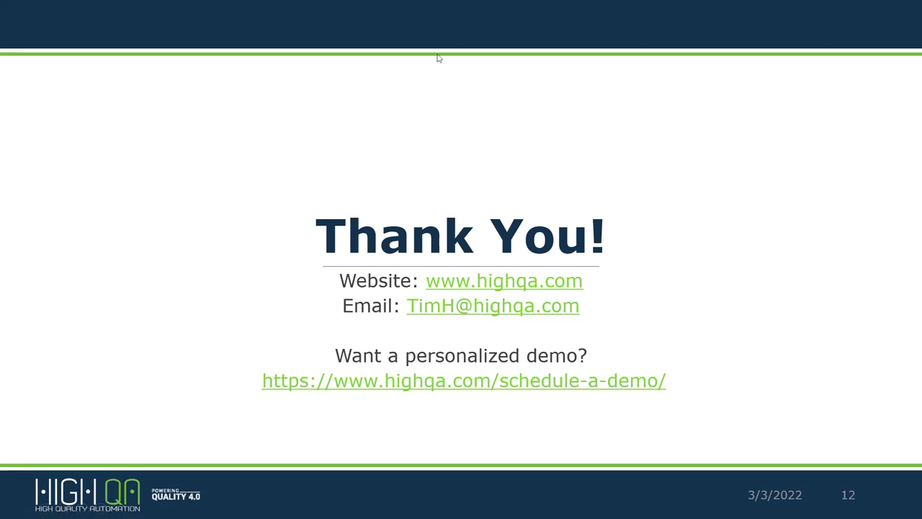
key(alt+Tab)
scroll(386, 175, down, 2)
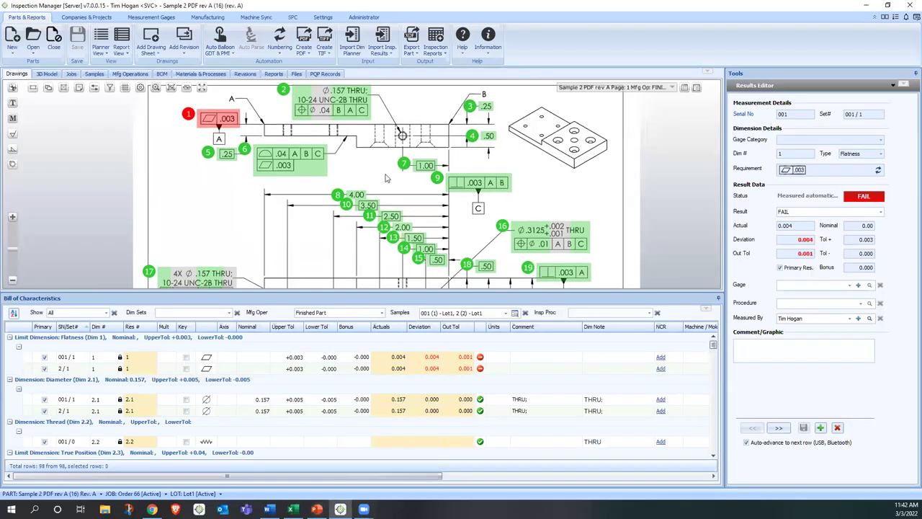
Zoom and pan the drawing to show the part's top, then bring up the Samples filter list.
scroll(388, 177, down, 2)
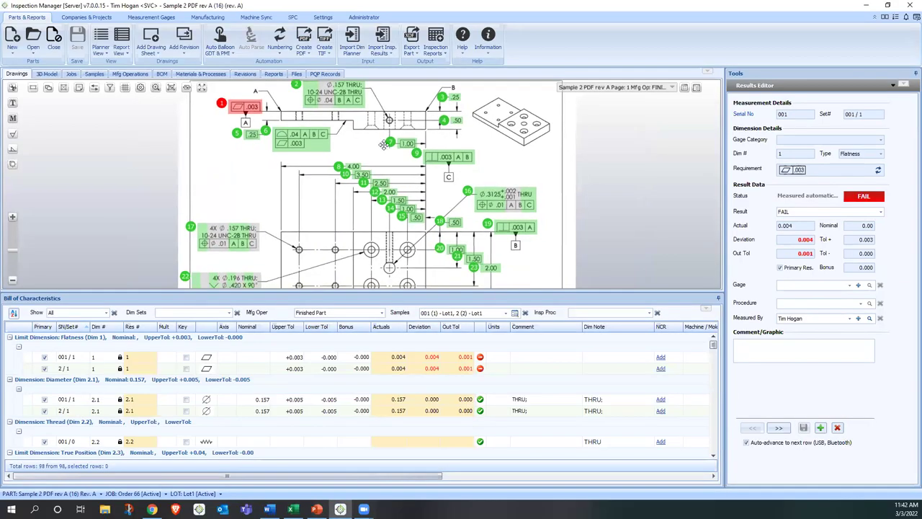
scroll(383, 151, up, 1)
drag(384, 150, 384, 175)
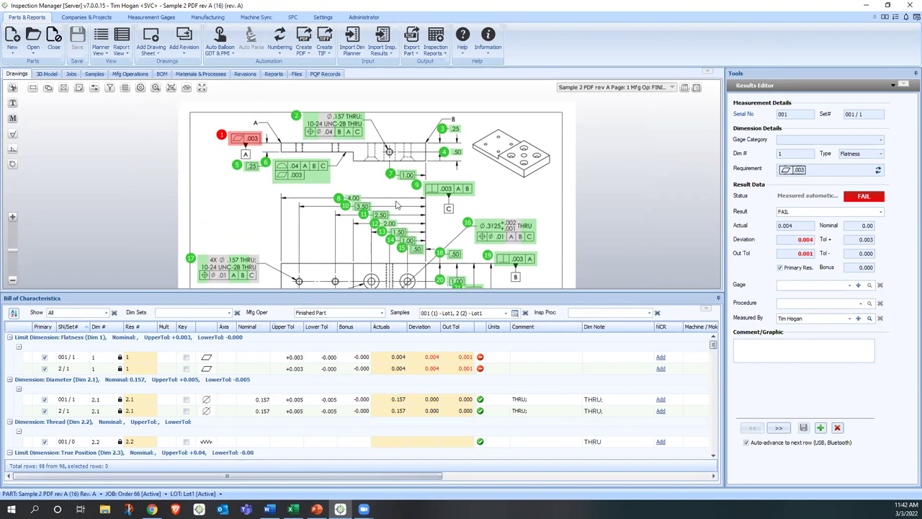
click(64, 87)
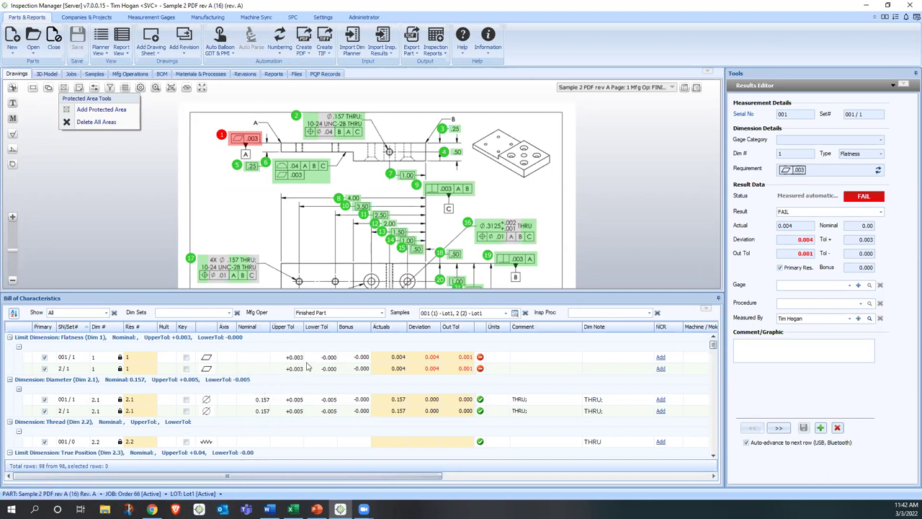
click(506, 312)
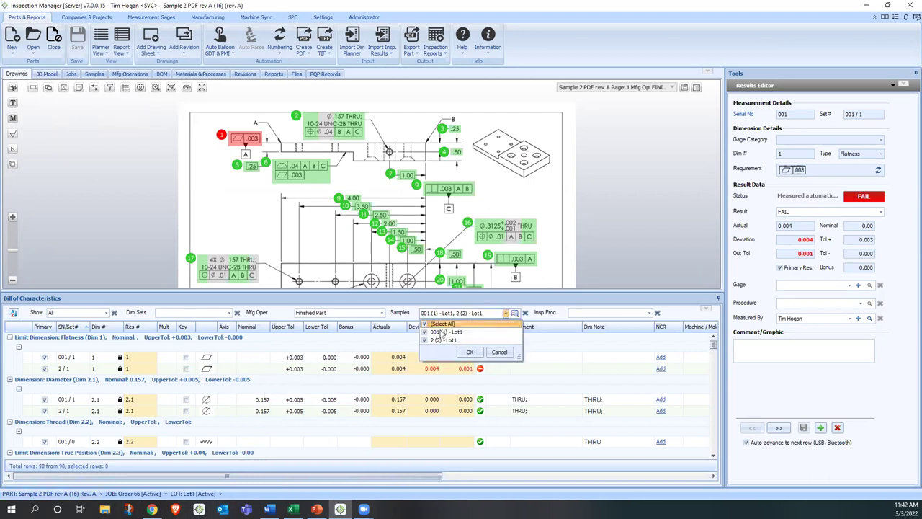
Deselect all samples in the filter so only the 34 dimension definitions are listed.
click(425, 323)
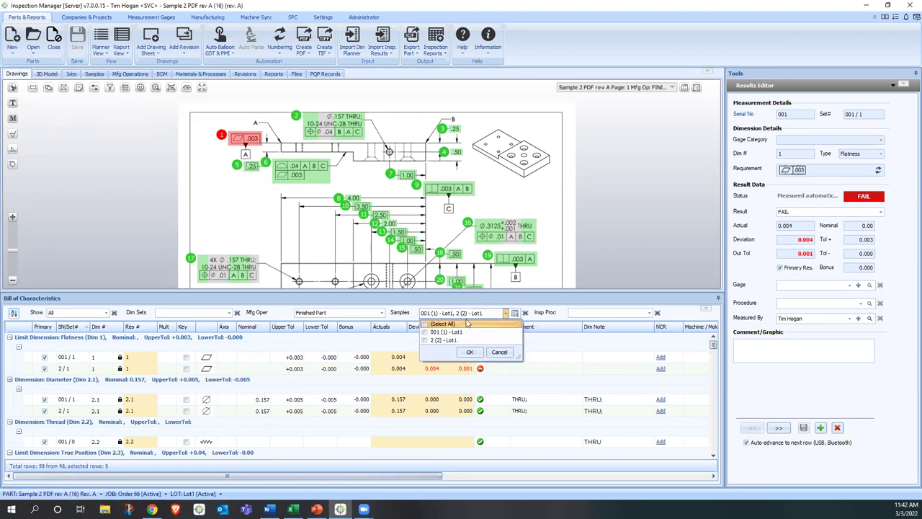
click(469, 352)
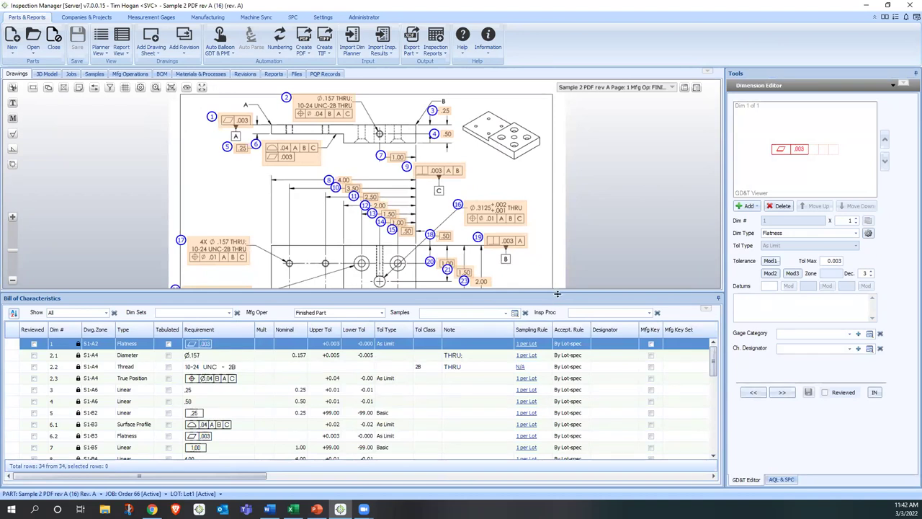
Enlarge the drawing area over the characteristics list and nudge it to reveal the title block.
drag(554, 333, 554, 336)
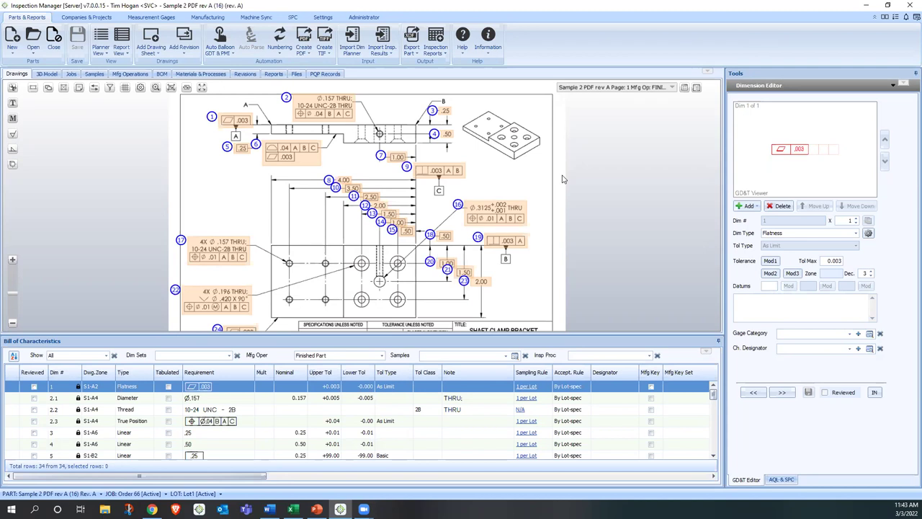
drag(535, 188, 537, 189)
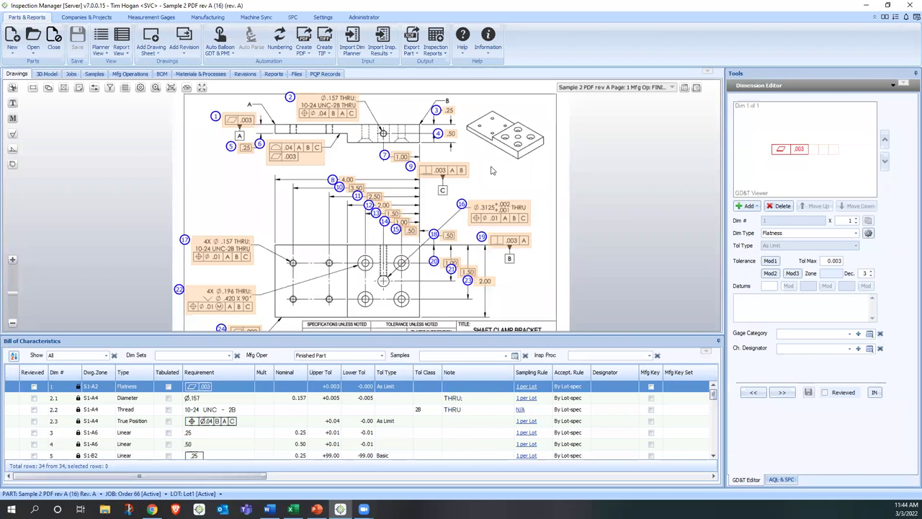
Start a New Single Piece Report, close it without creating it, and switch to PowerPoint.
click(437, 53)
click(450, 77)
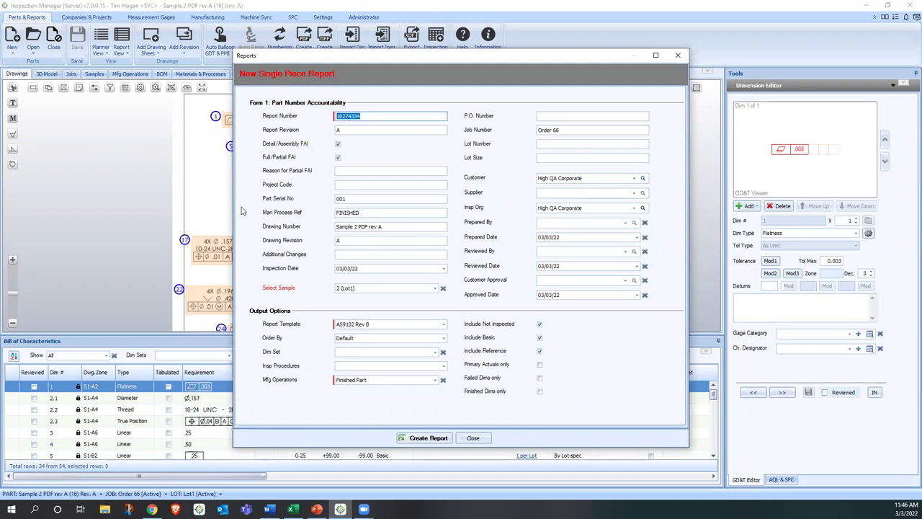
click(473, 437)
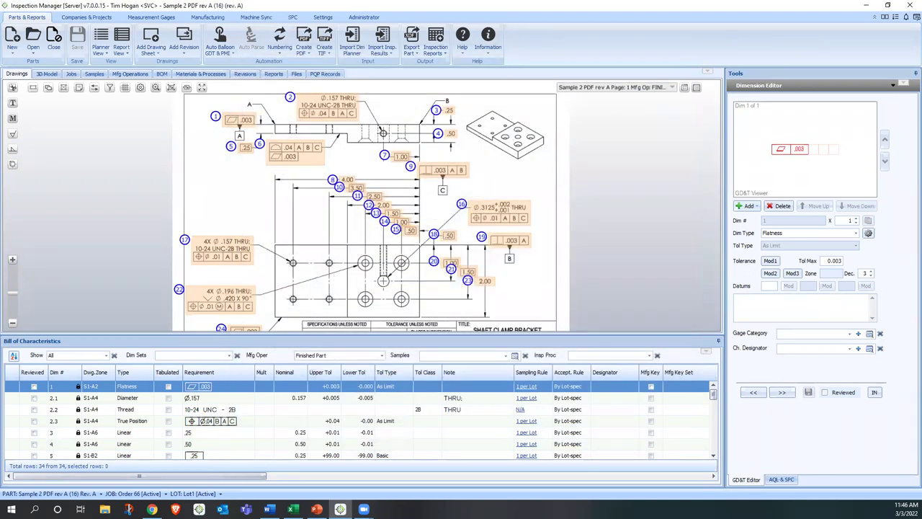
key(alt+Tab)
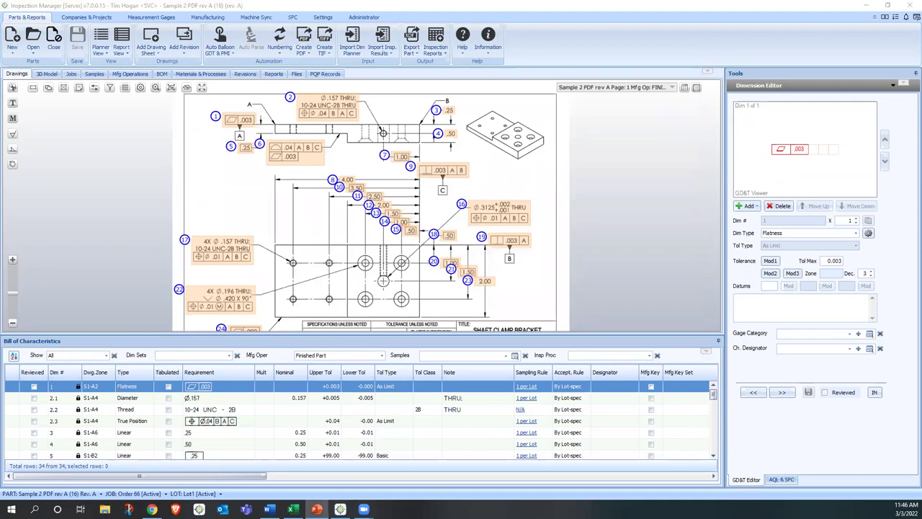